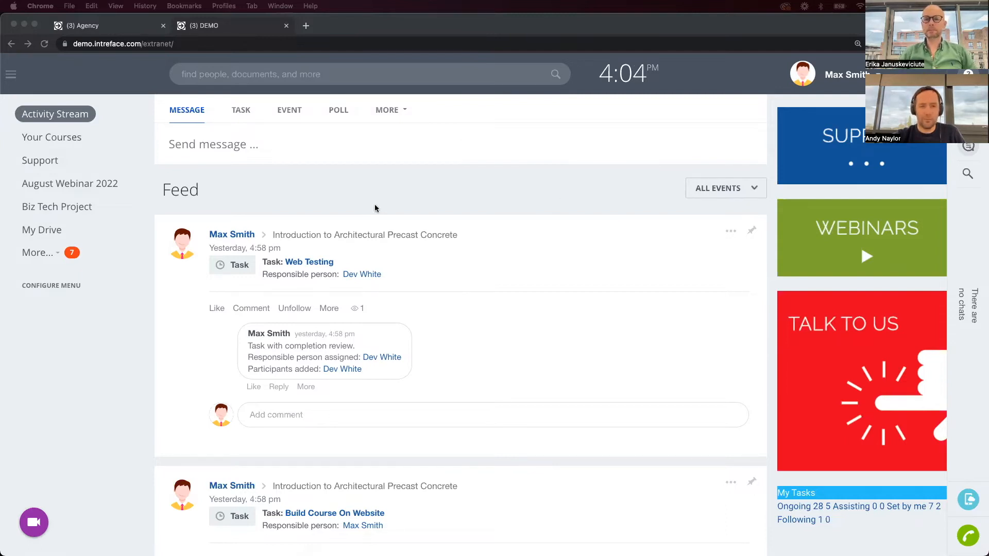
Close the DEMO portal tab and go to the CRM Leads board.
click(286, 27)
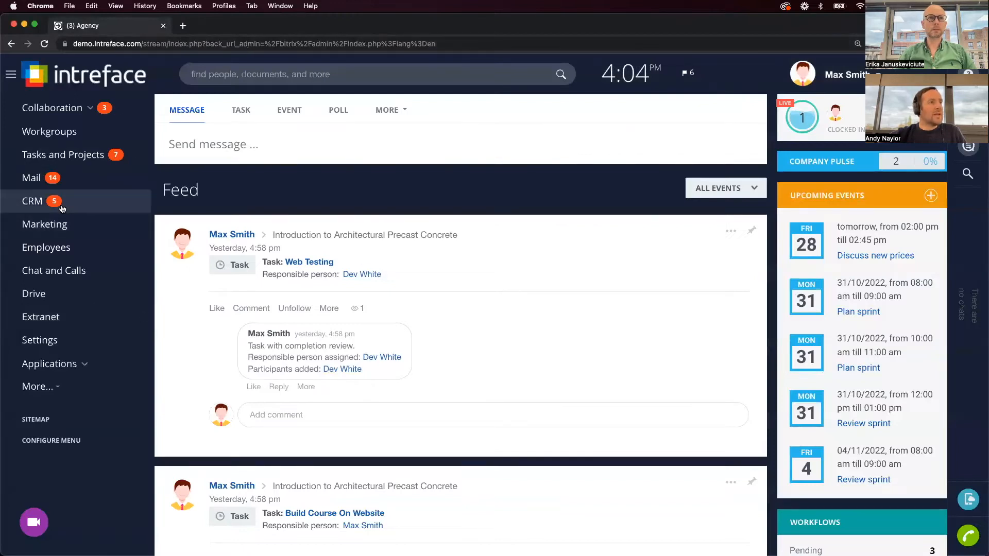
click(62, 207)
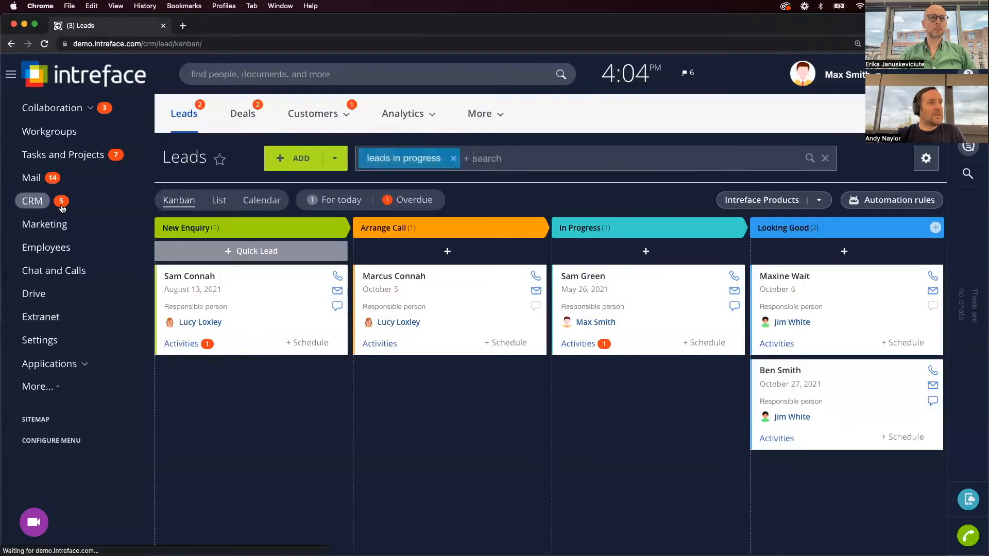
Open the Leads automation rules and inspect the Task rule's run timing without saving changes.
click(896, 204)
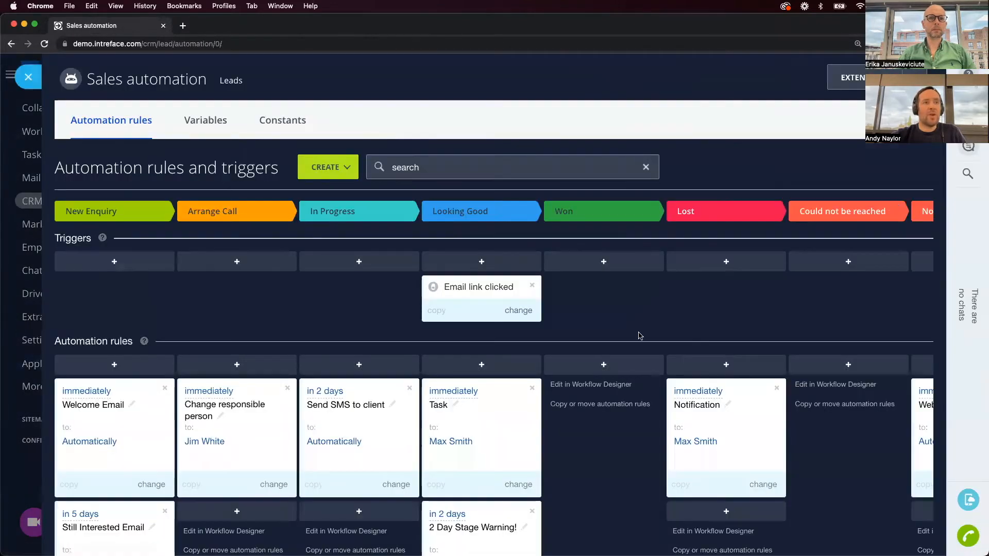
scroll(640, 336, down, 3)
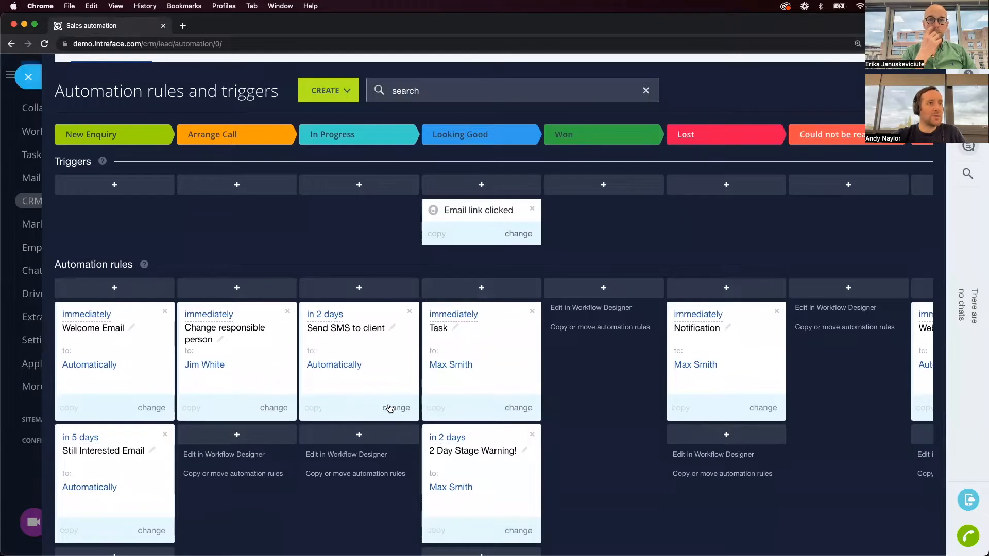
scroll(390, 409, down, 1)
click(521, 380)
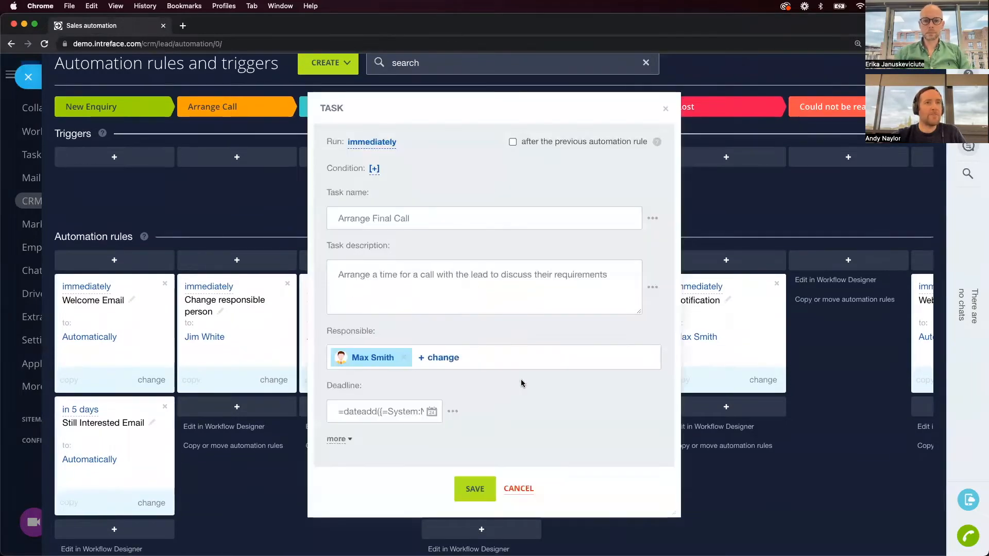
click(367, 145)
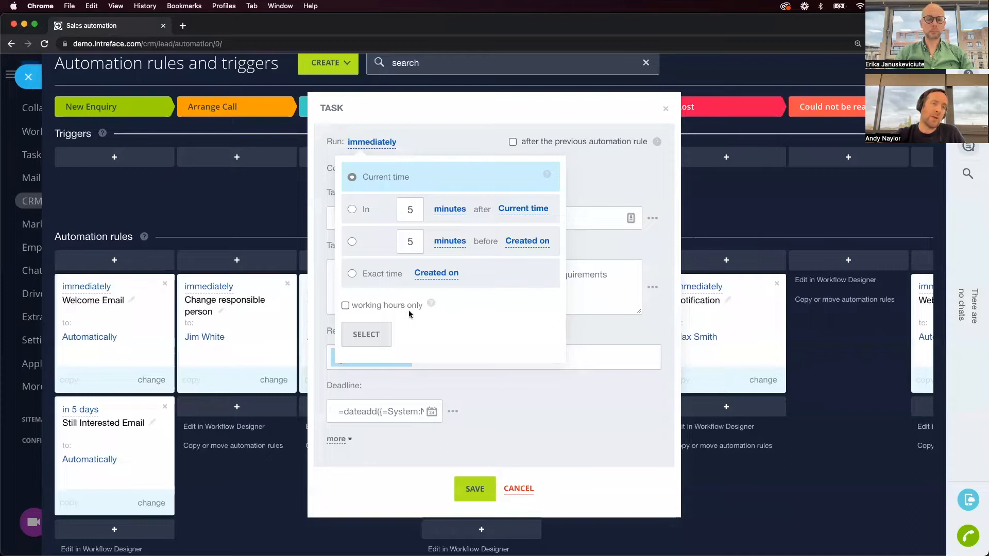
click(285, 225)
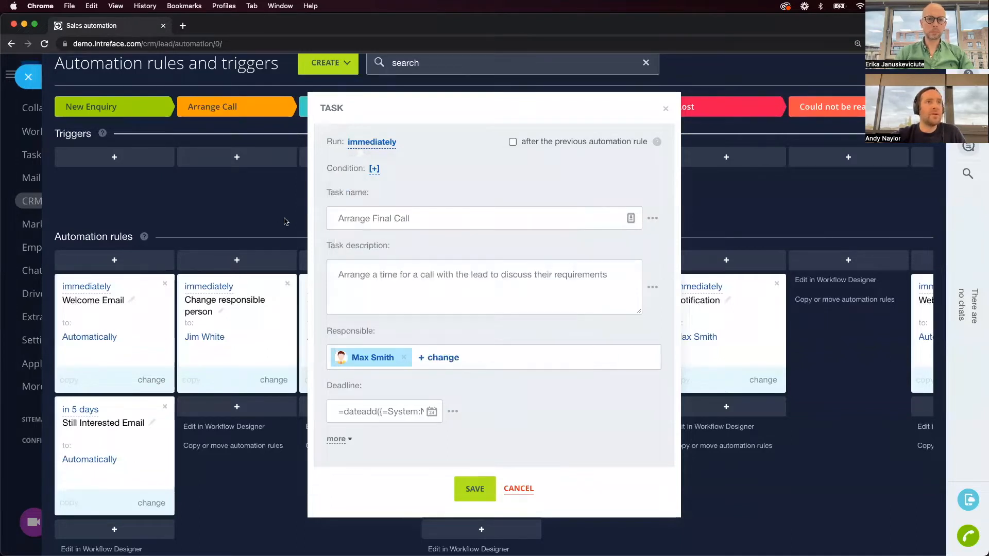
click(665, 108)
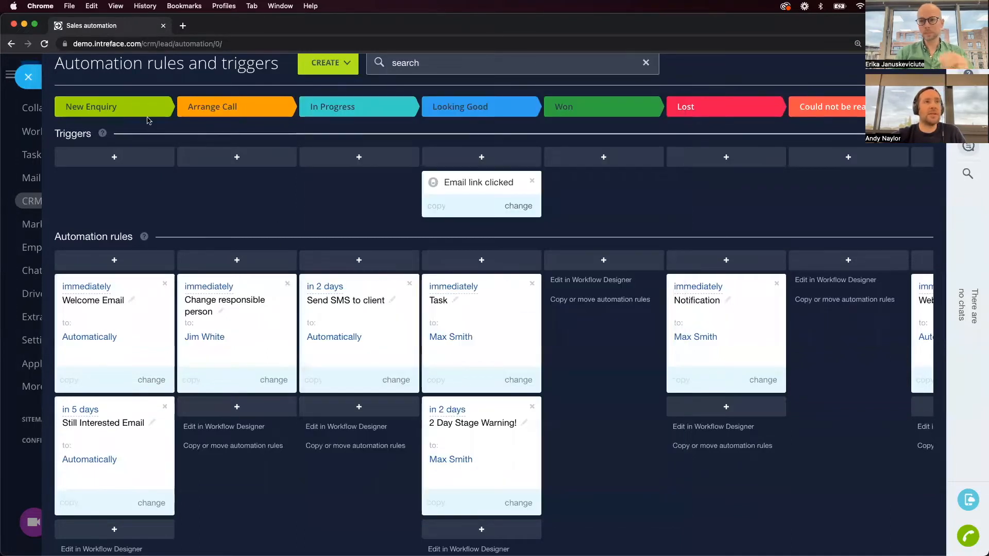
Review the portal settings: working hours 8:00 am–7:00 pm and Saturday–Sunday weekends.
click(31, 78)
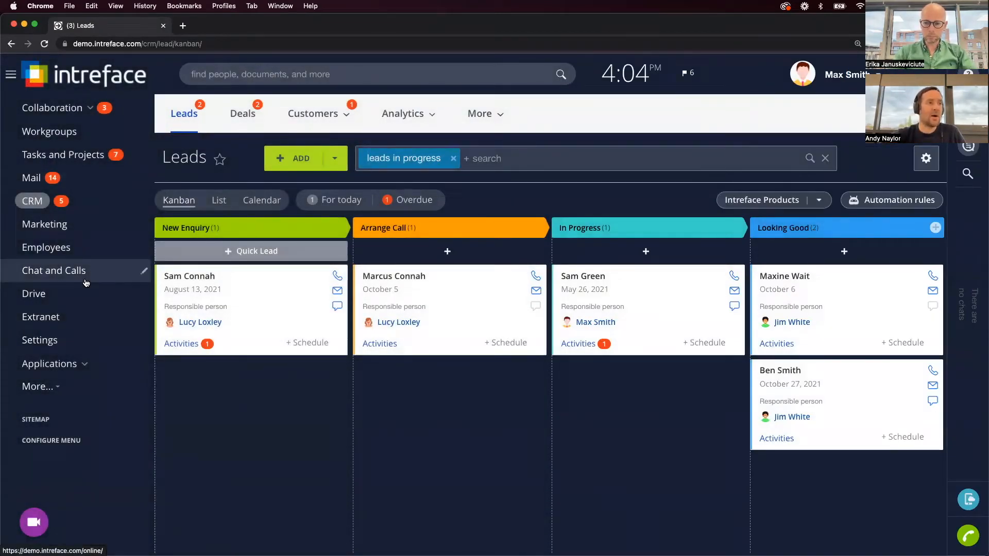
click(75, 345)
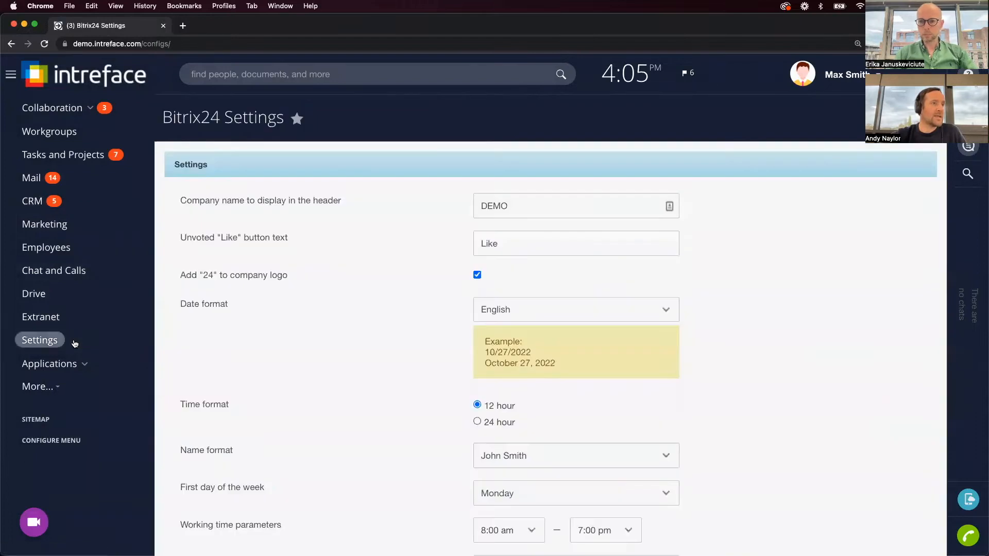
scroll(291, 378, down, 3)
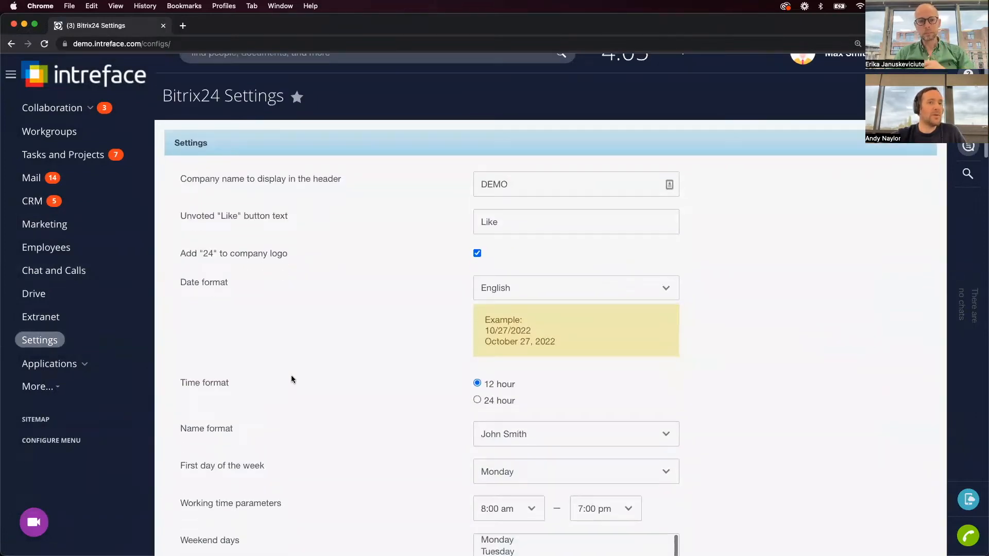
scroll(291, 376, down, 5)
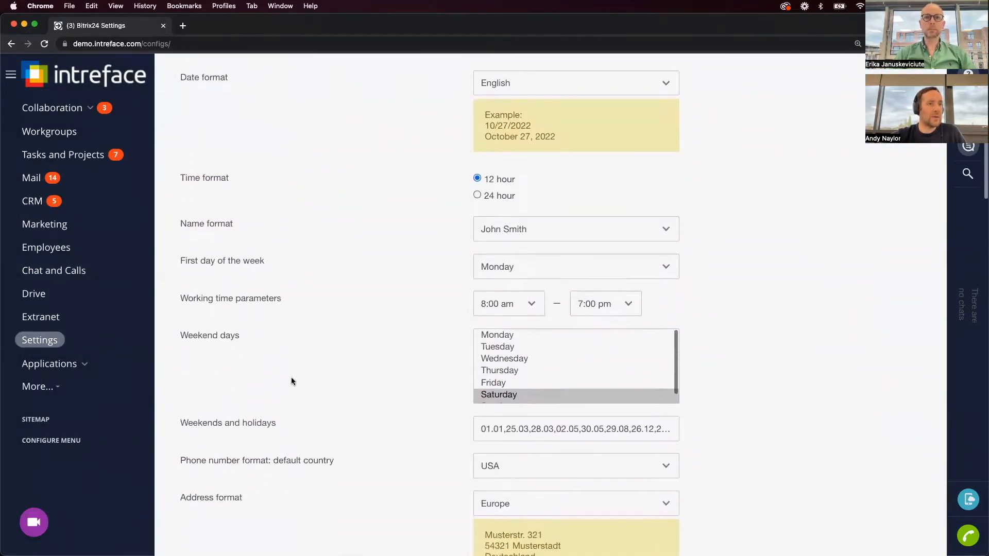
scroll(291, 381, down, 1)
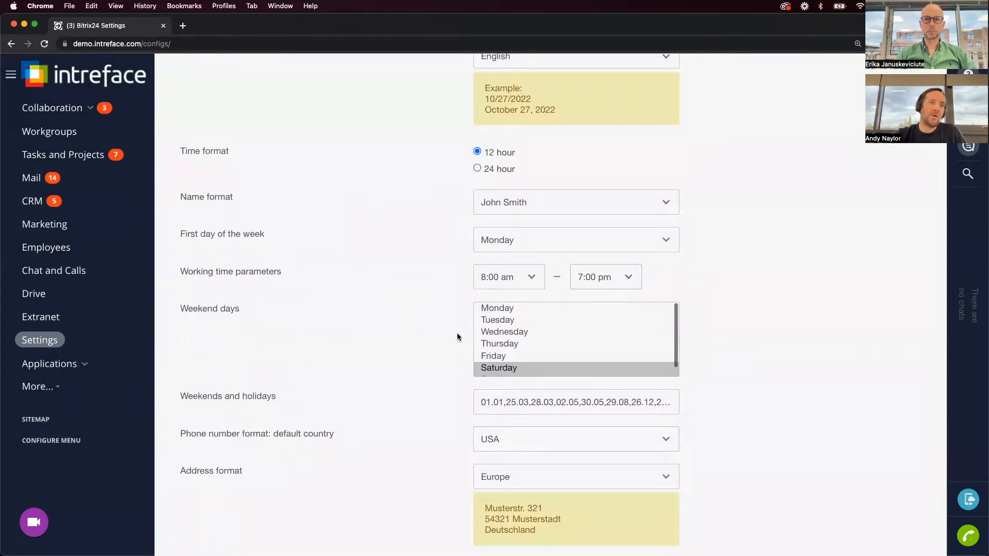
scroll(538, 353, down, 1)
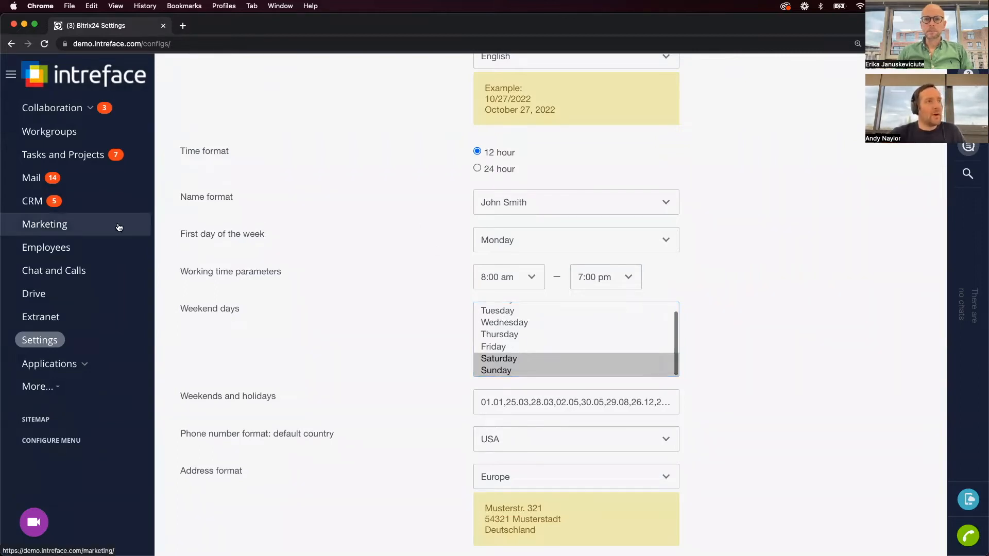
click(55, 211)
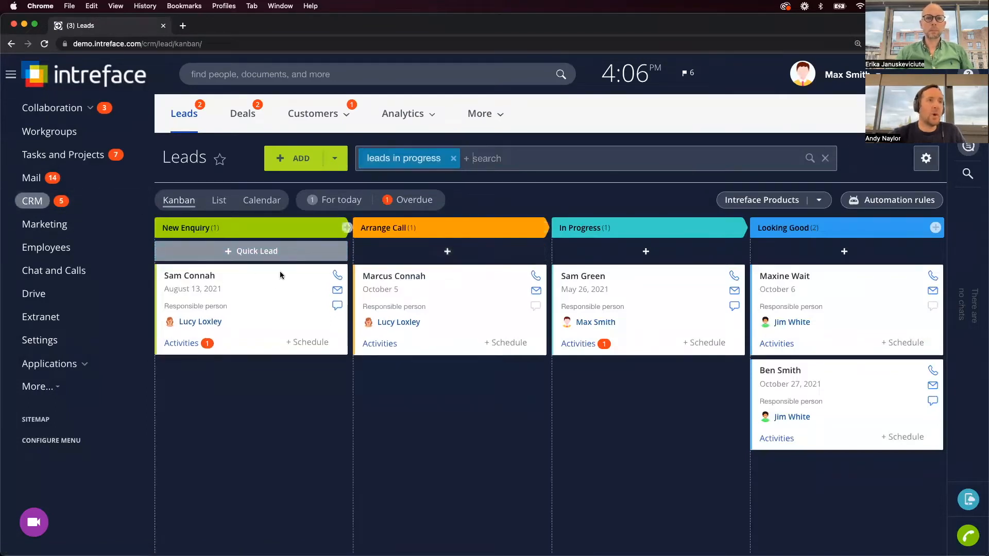
Draft a Lead Thank You template e-mail for the Arrange Call lead, then discard it unsent.
click(408, 277)
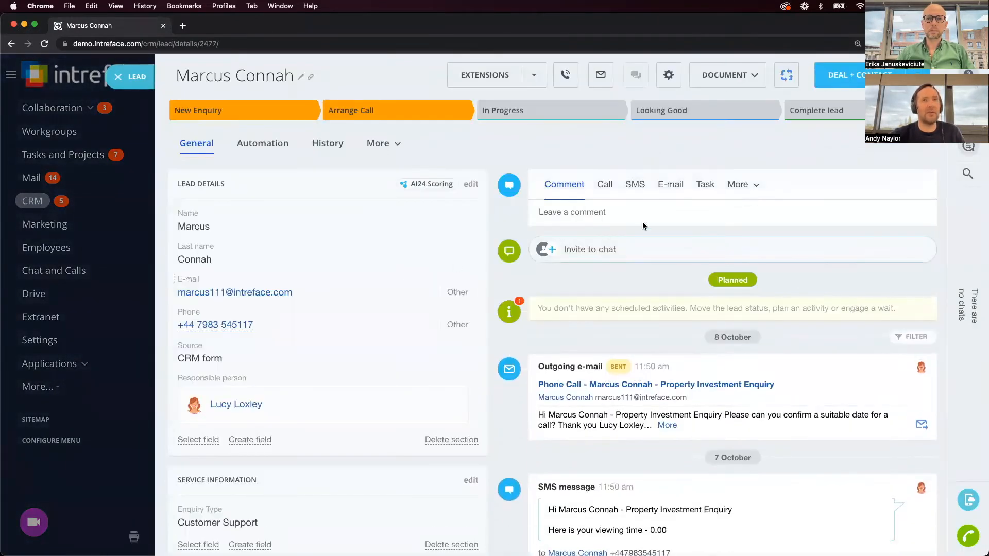
click(672, 185)
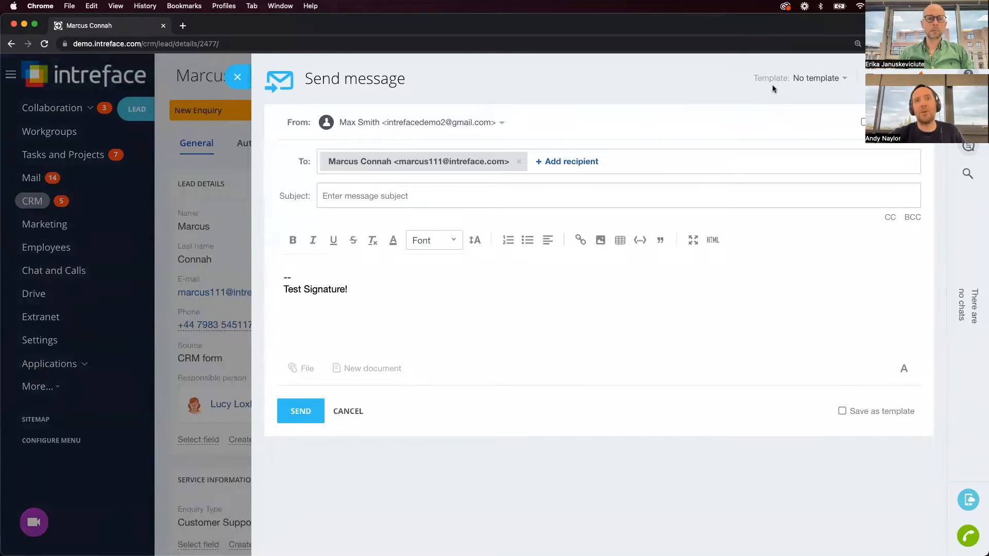
click(840, 85)
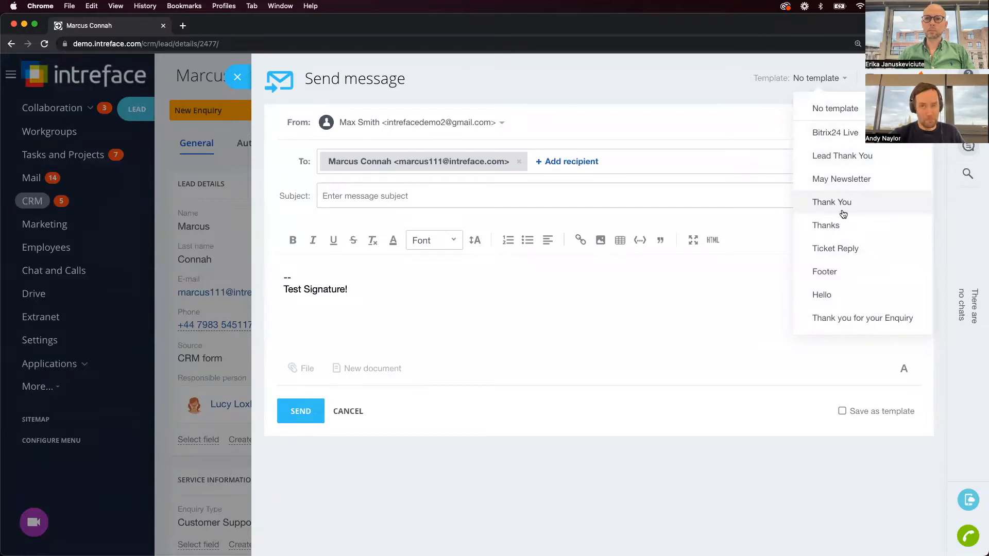
click(839, 157)
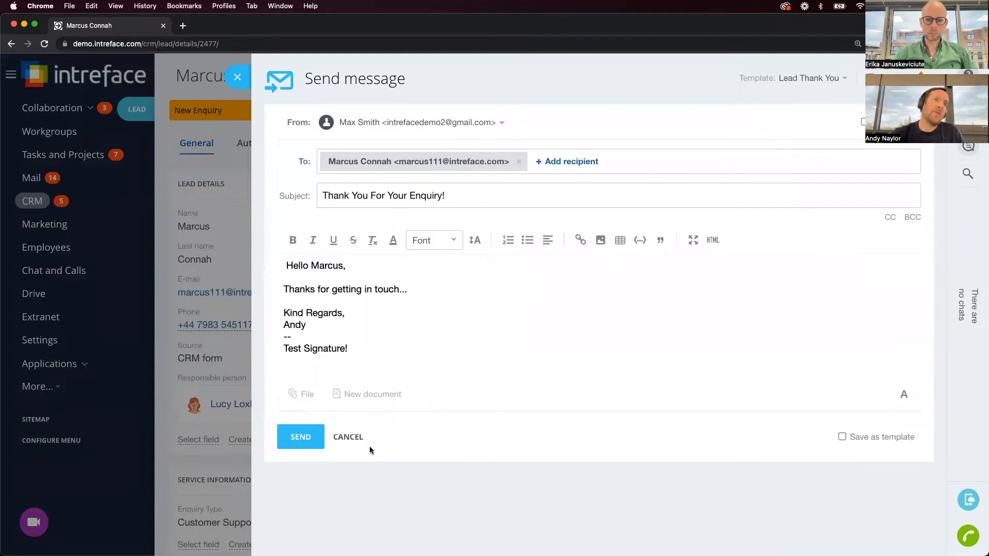
click(237, 77)
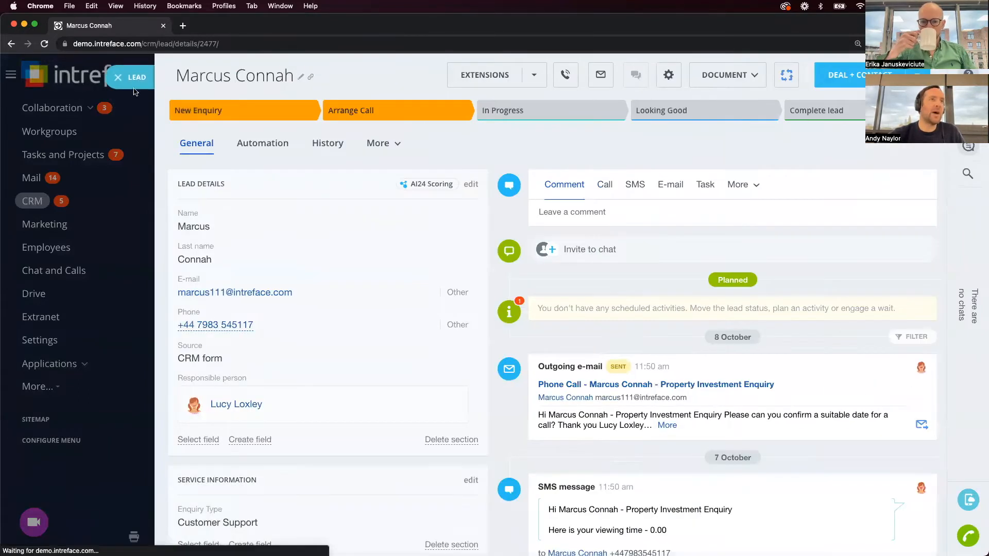
click(122, 83)
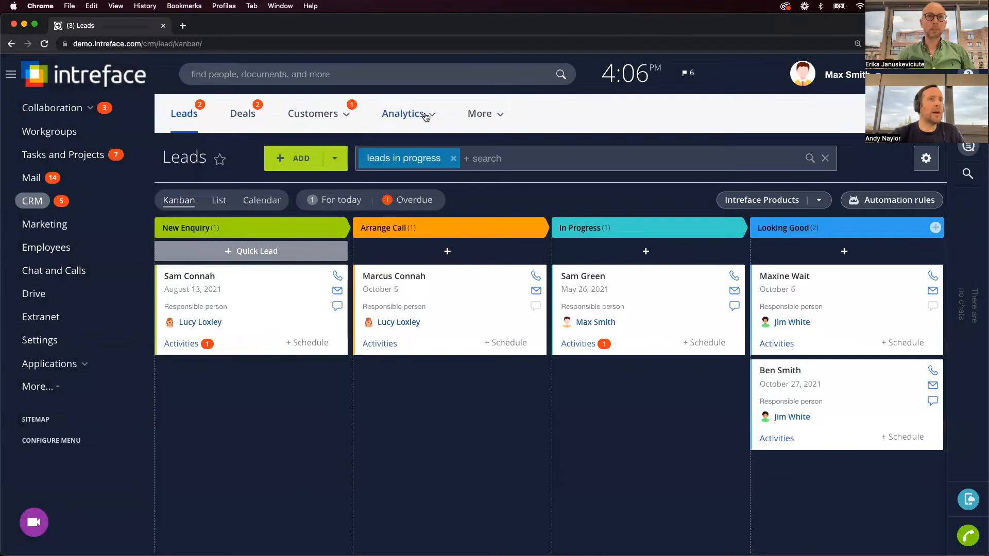
Open the CRM E-Mail Templates list through More > Settings > Email.
click(481, 112)
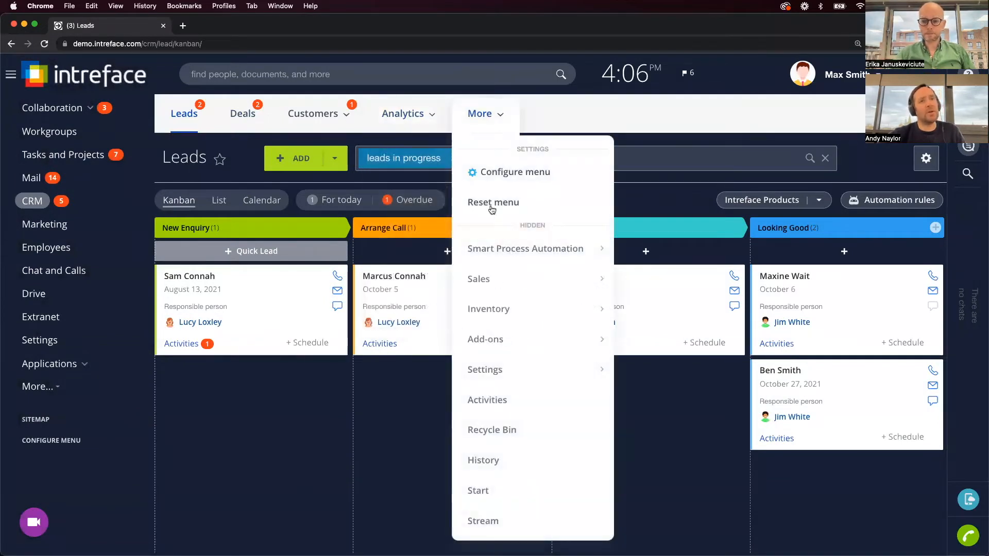
mouse_move(507, 381)
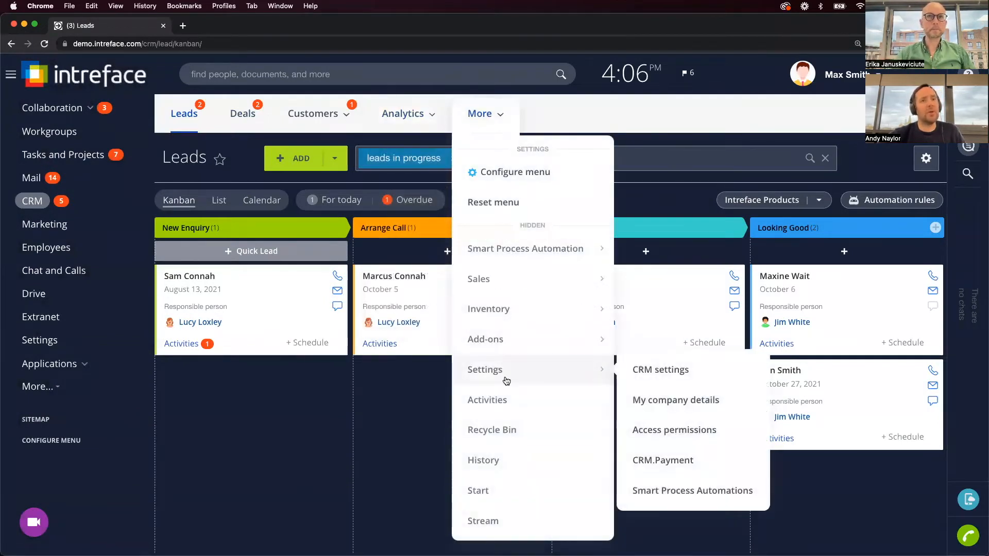
click(665, 371)
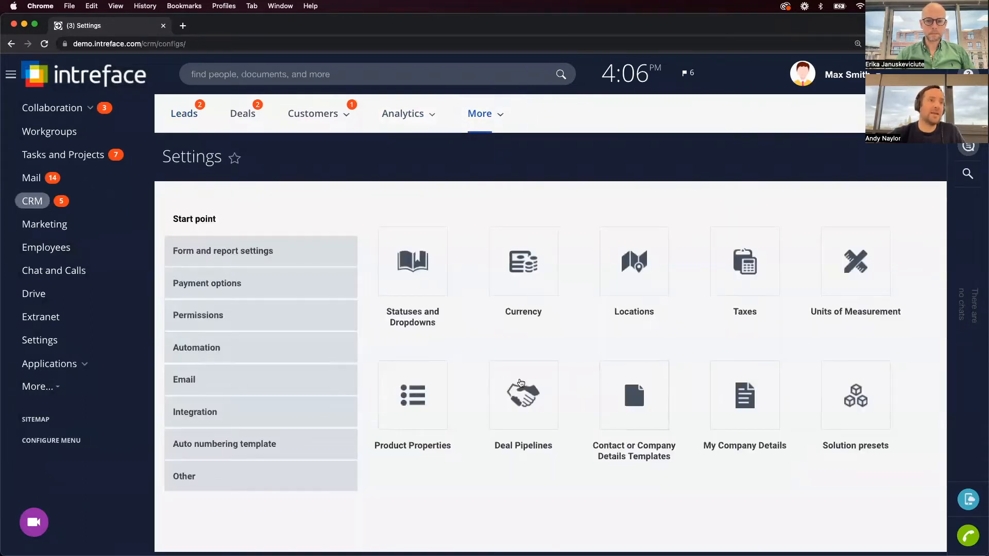
click(279, 388)
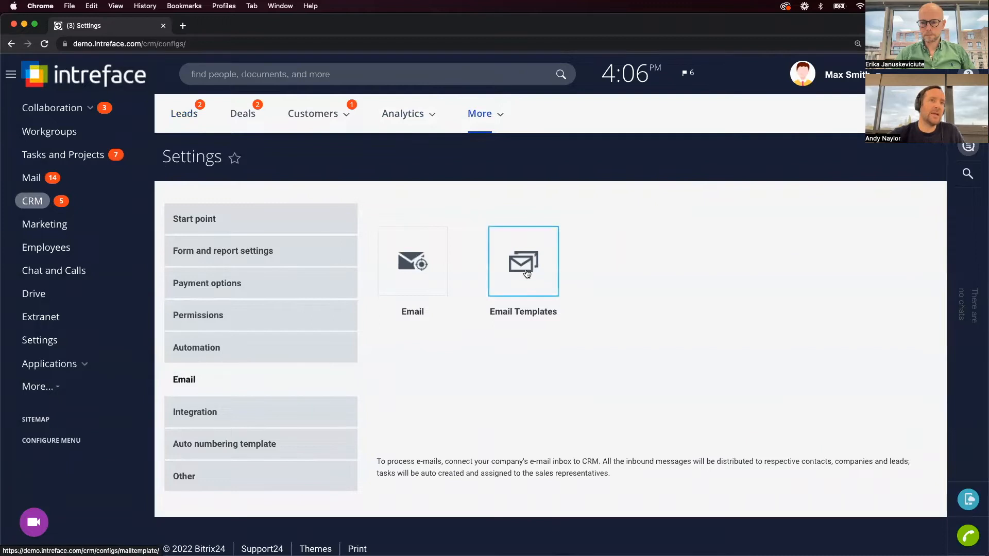
click(529, 264)
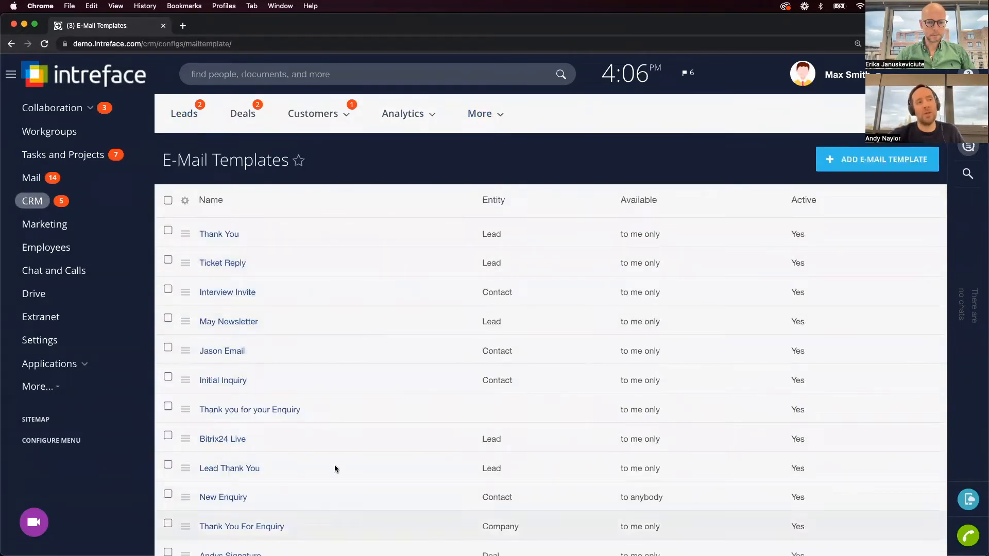
click(898, 165)
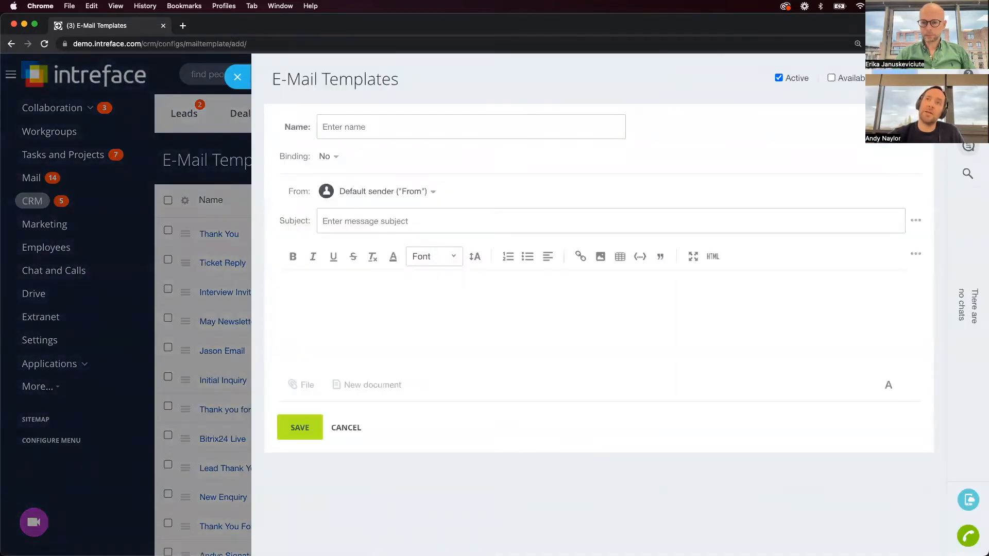
Look over the blank new e-mail template form with its empty name and subject.
drag(871, 79, 837, 84)
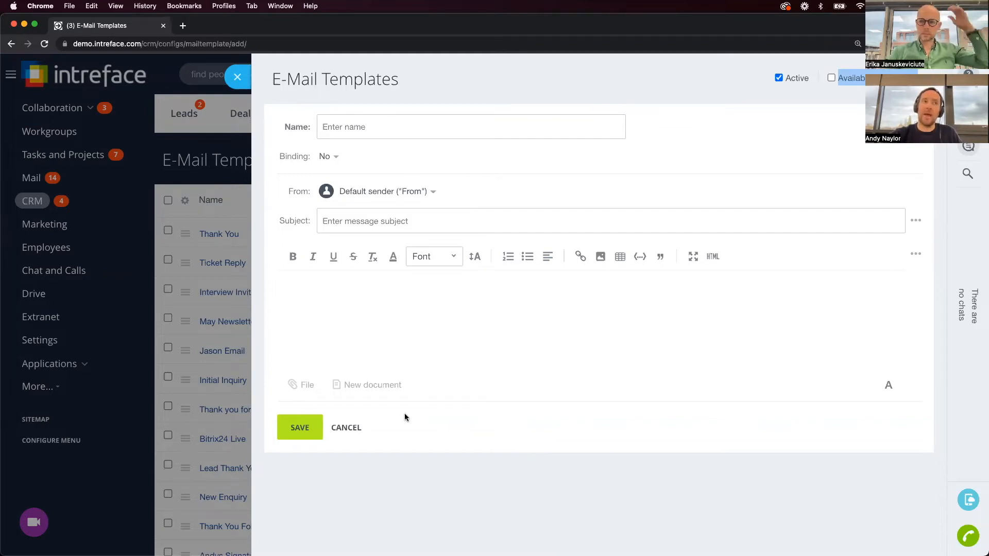
Discard the new template form unsaved and scroll through the e-mail templates list.
click(237, 76)
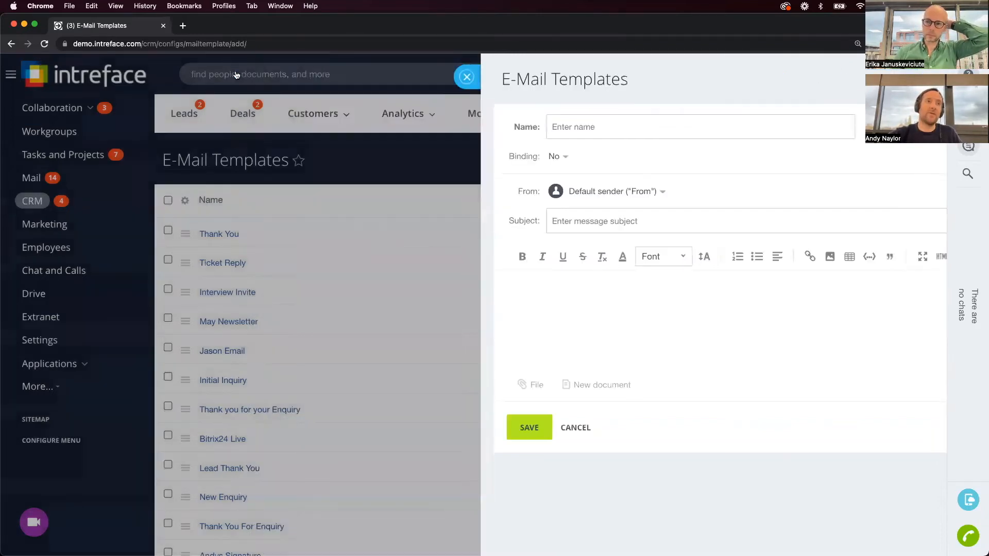
scroll(255, 371, down, 3)
scroll(255, 371, down, 3)
scroll(255, 370, up, 5)
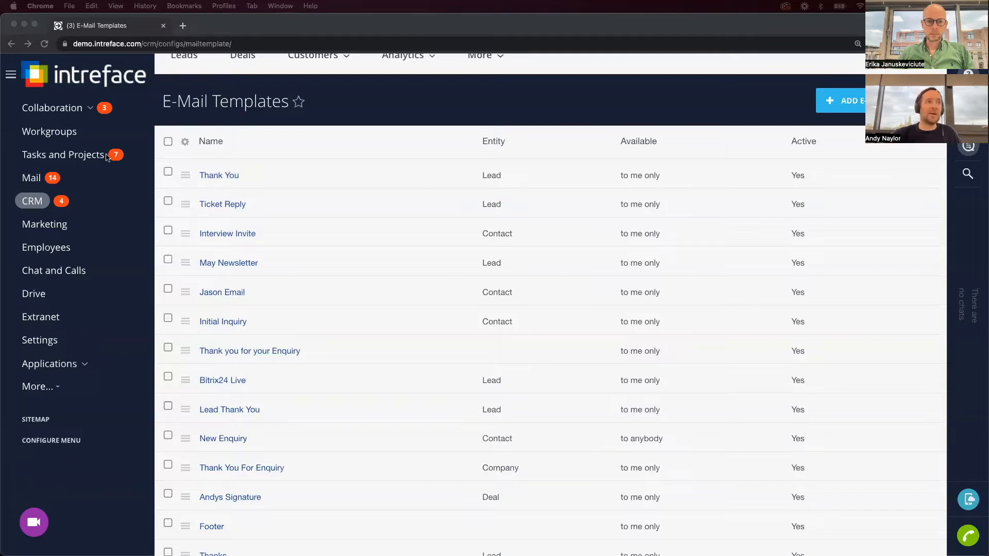
click(80, 107)
Show the Company Calendar in Month view and advance it to November 2022.
click(55, 183)
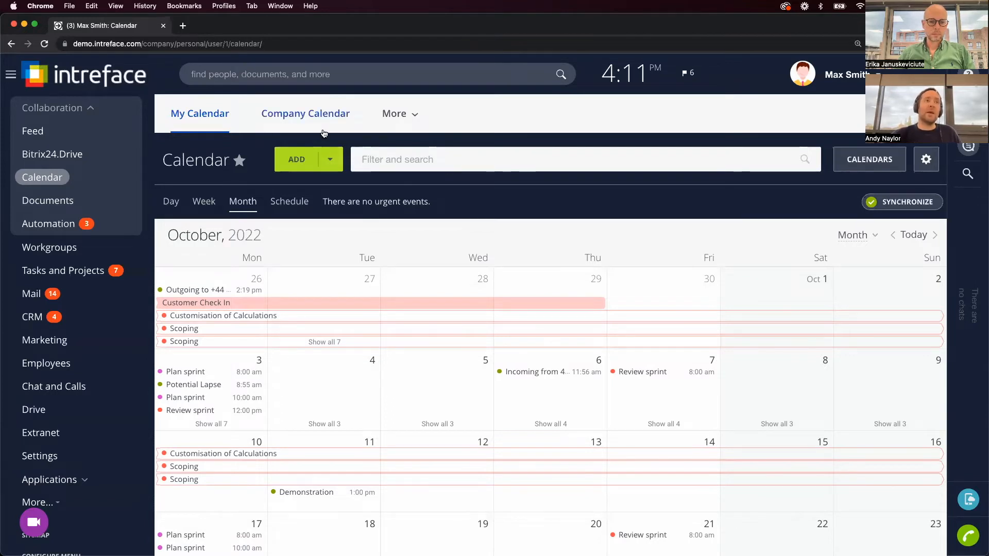
click(327, 114)
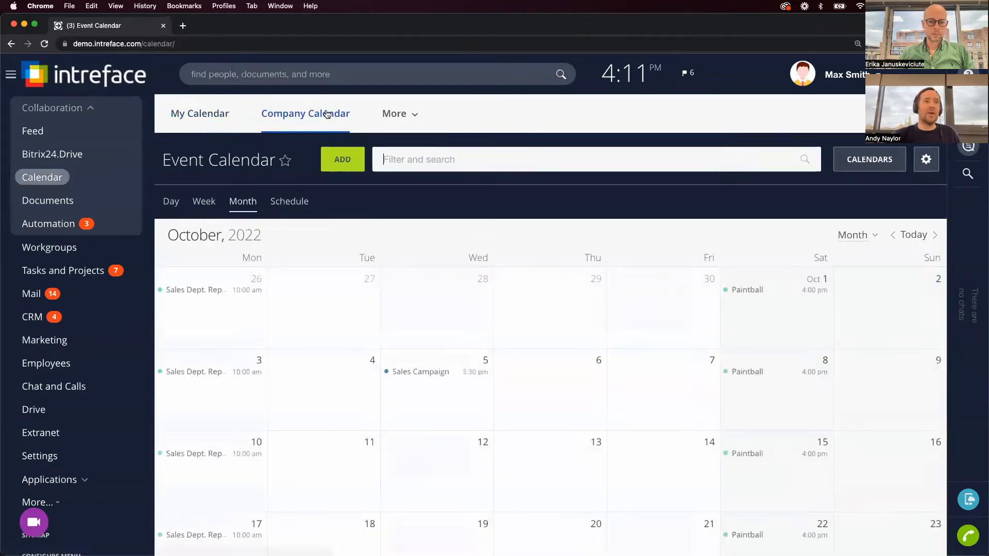
scroll(337, 355, down, 1)
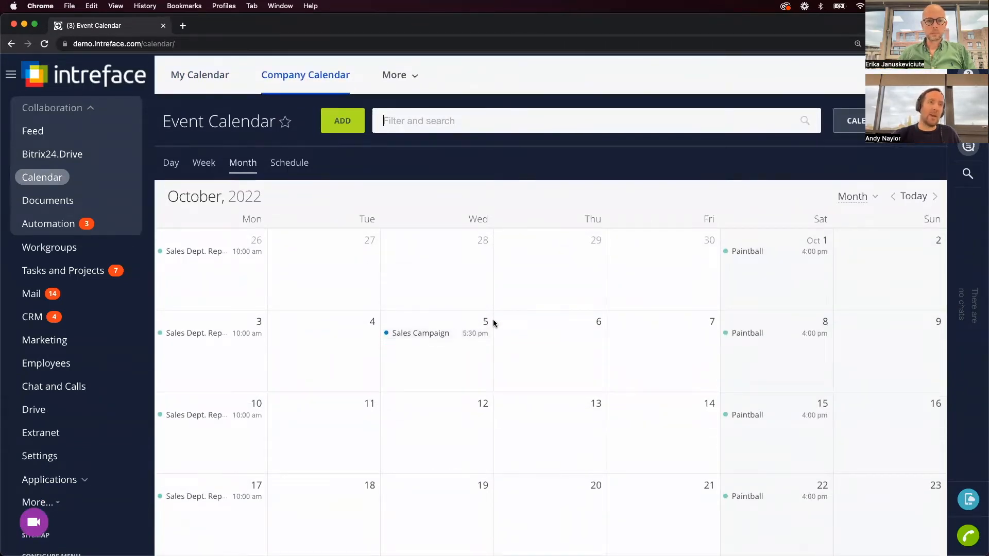
scroll(488, 331, down, 3)
scroll(488, 330, down, 3)
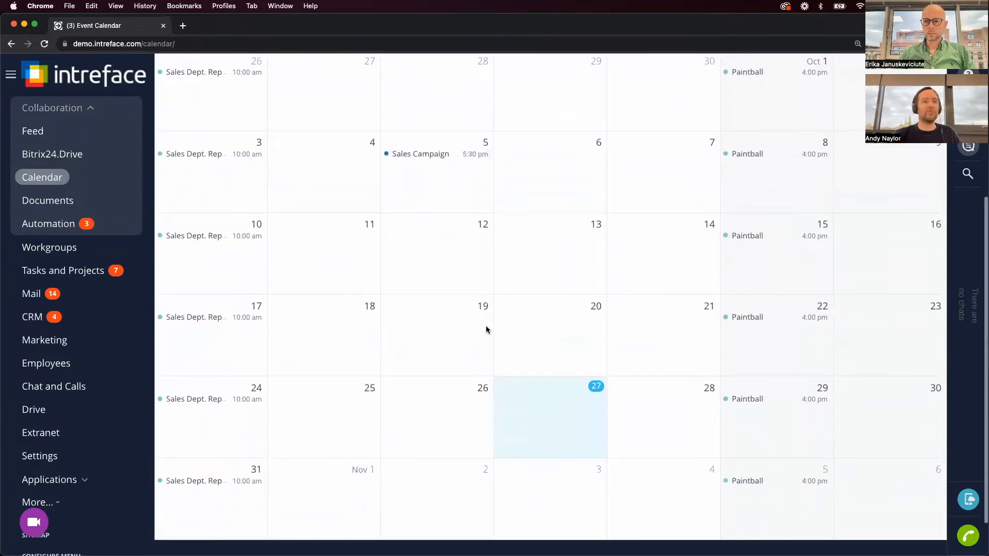
scroll(487, 325, up, 6)
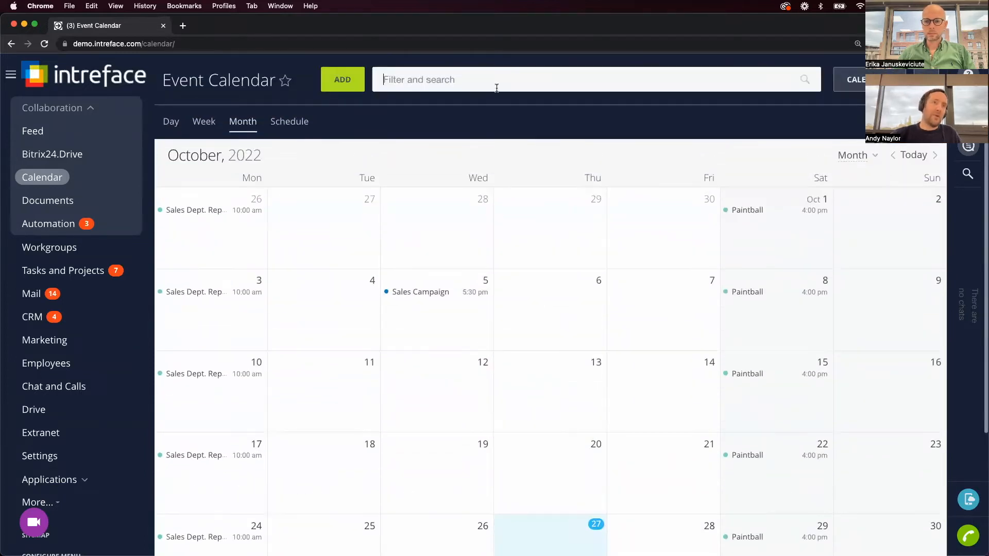
click(935, 156)
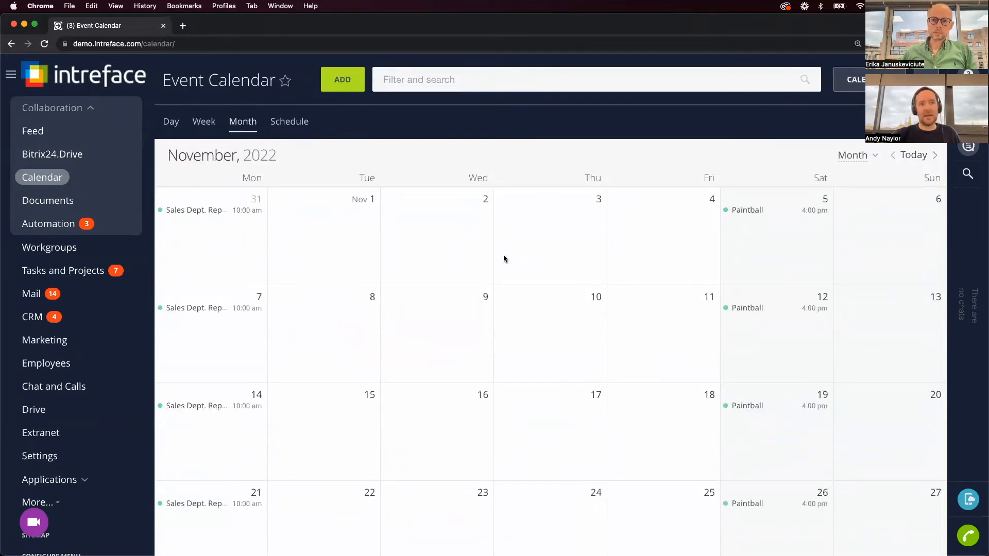
scroll(475, 247, up, 2)
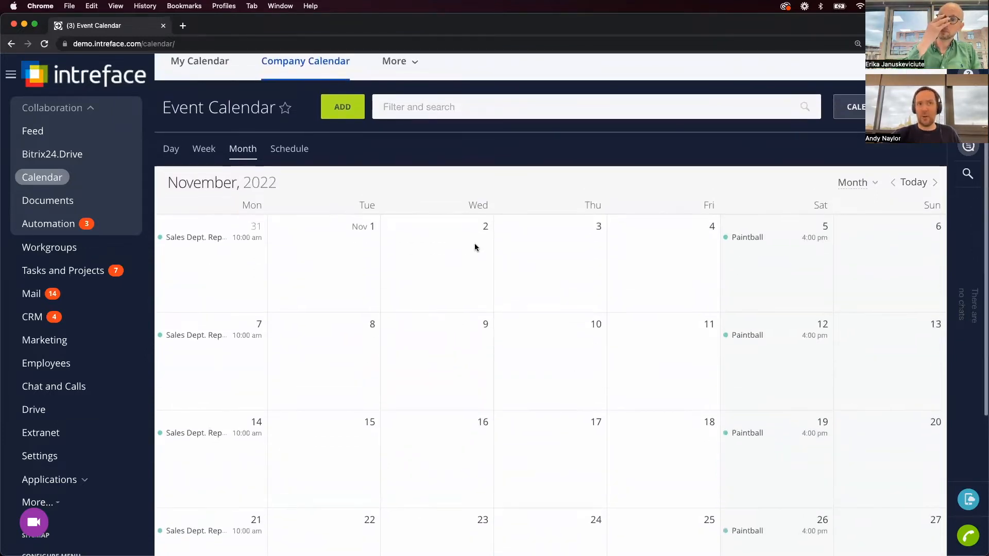
Start a new event 'Bitrix24 Promotion' in the Company Intreface calendar.
click(342, 117)
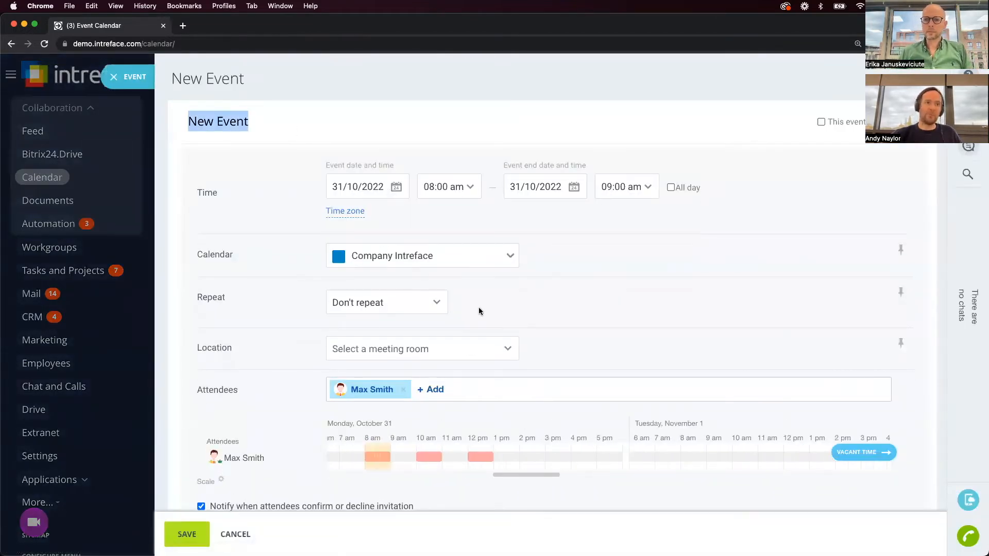
click(363, 262)
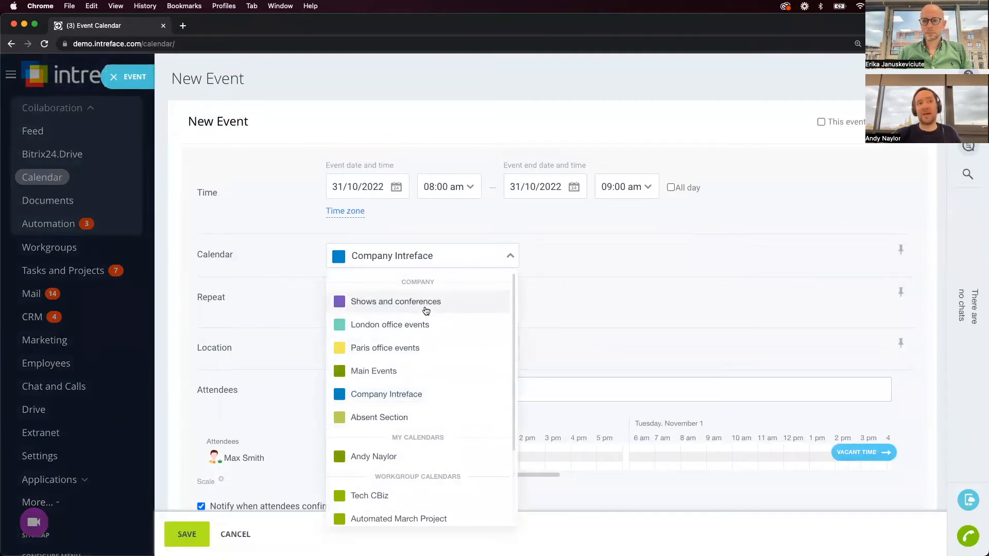
scroll(425, 311, down, 2)
scroll(425, 311, up, 2)
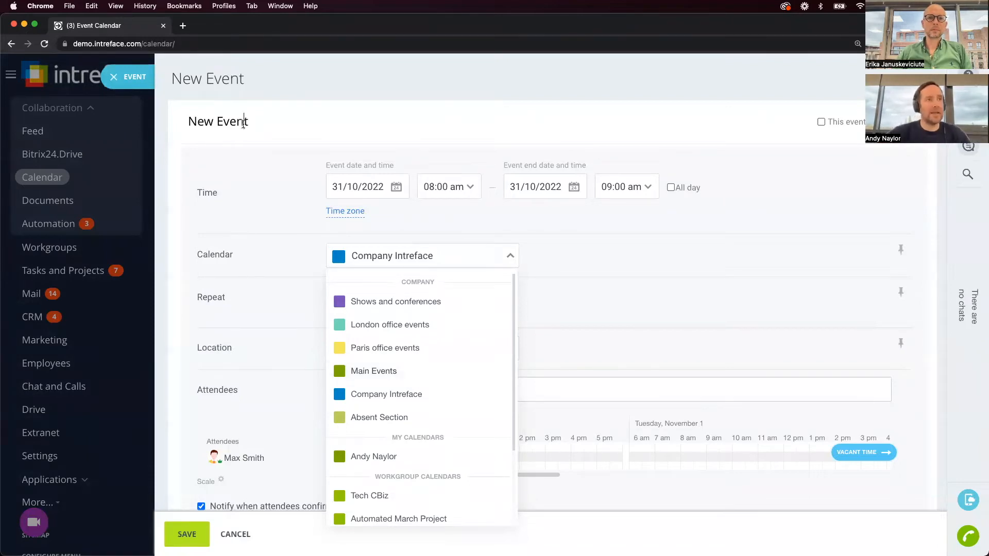
click(246, 124)
text(b)
key(BackSpace)
text(Bitrix24)
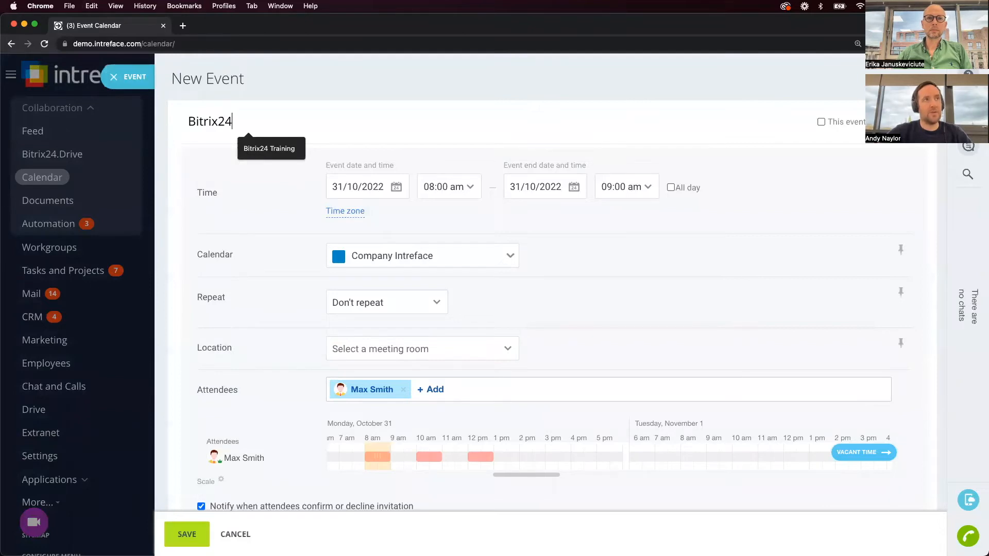
text( Promotiuo)
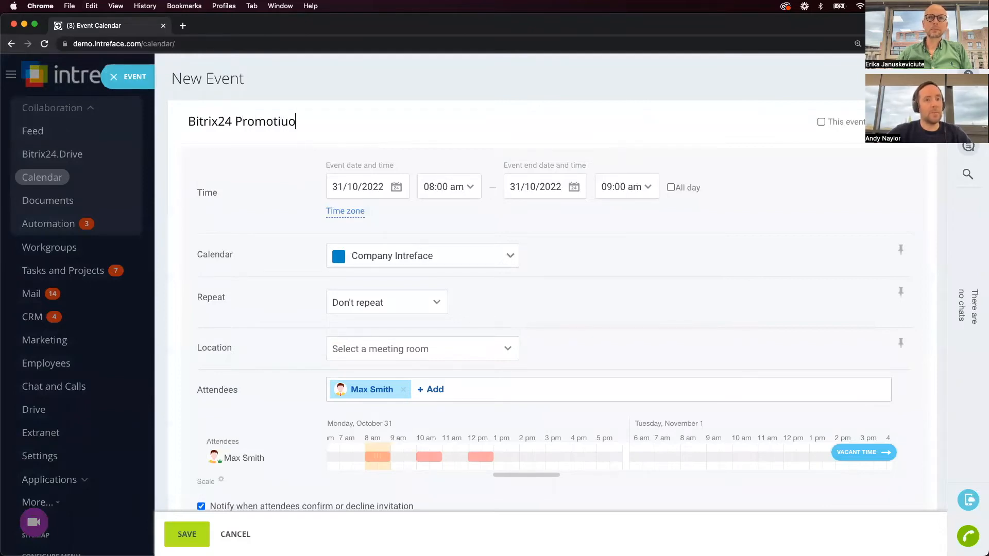
key(BackSpace)
key(BackSpace)
text(on)
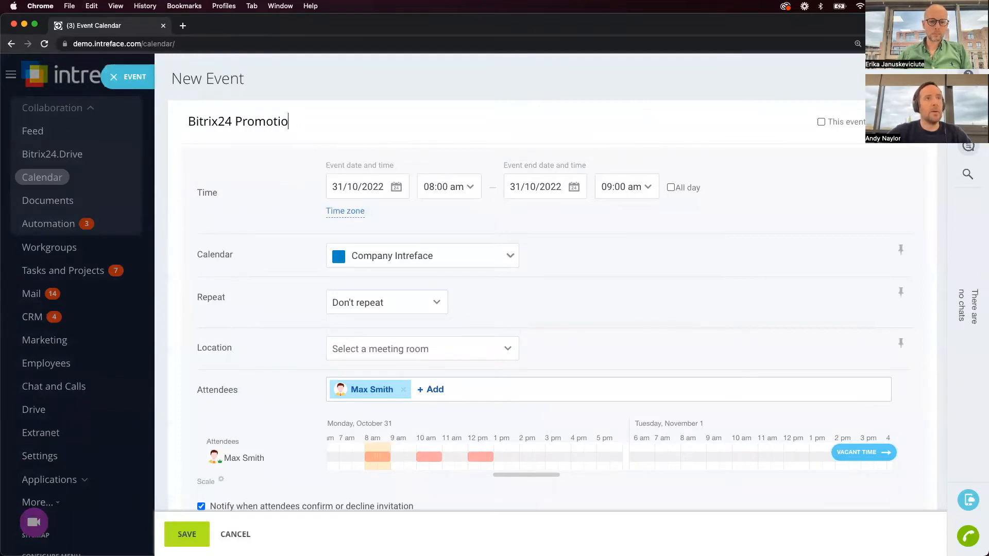
Make the event all day on Friday 4 November 2022 and save it.
click(399, 187)
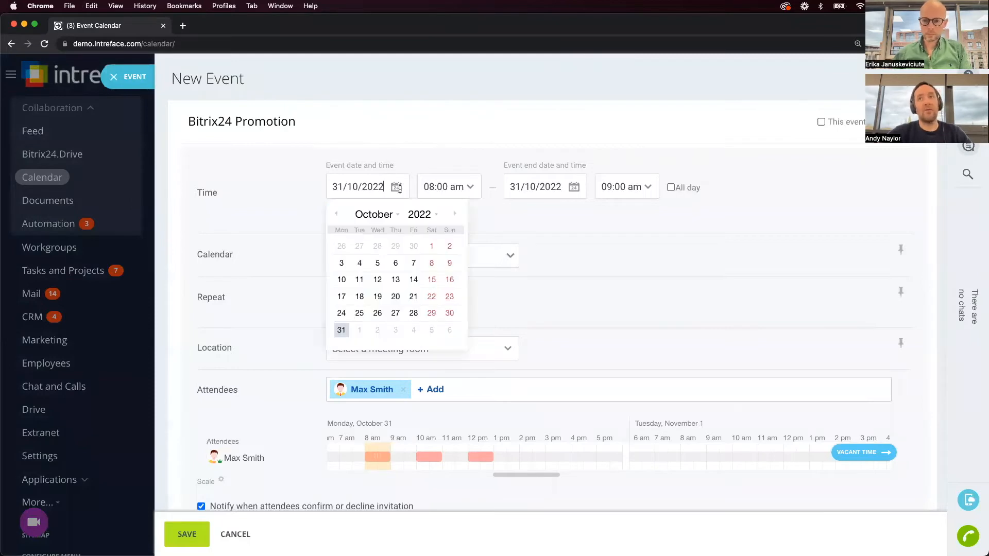
click(415, 331)
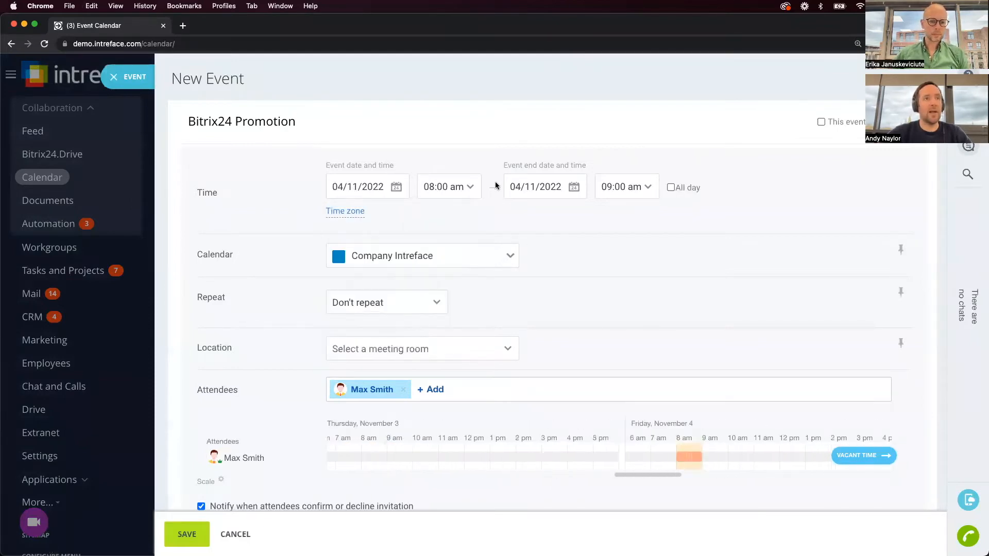
click(675, 189)
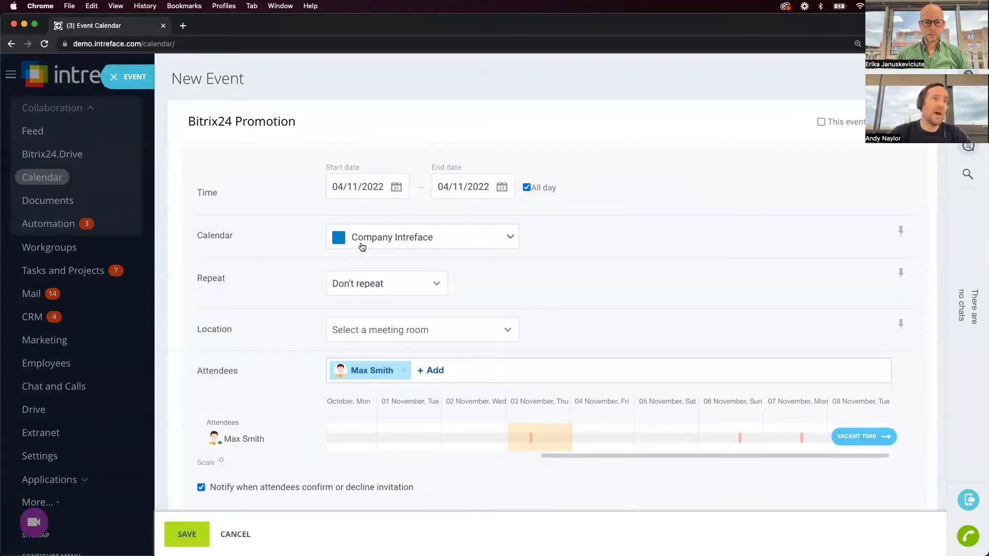
scroll(264, 402, down, 1)
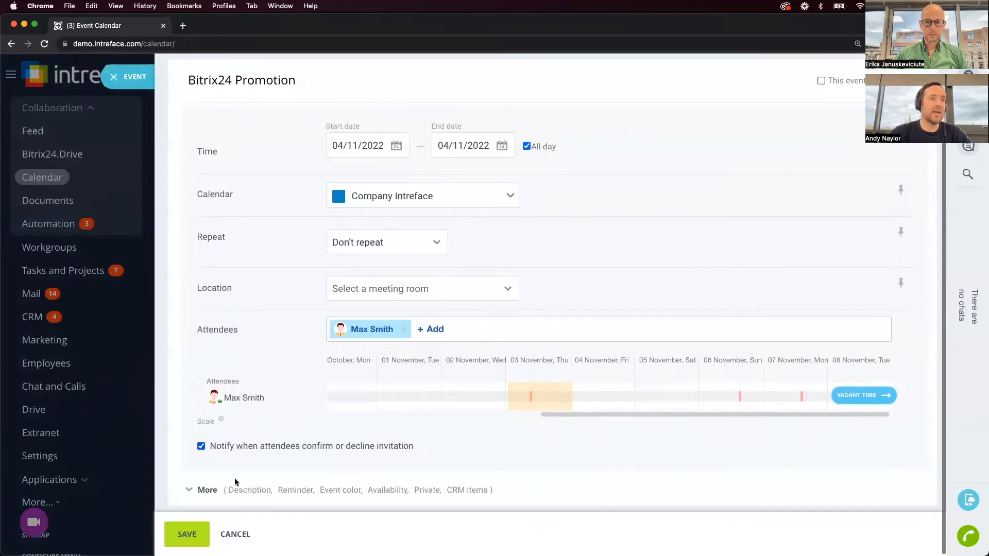
click(195, 539)
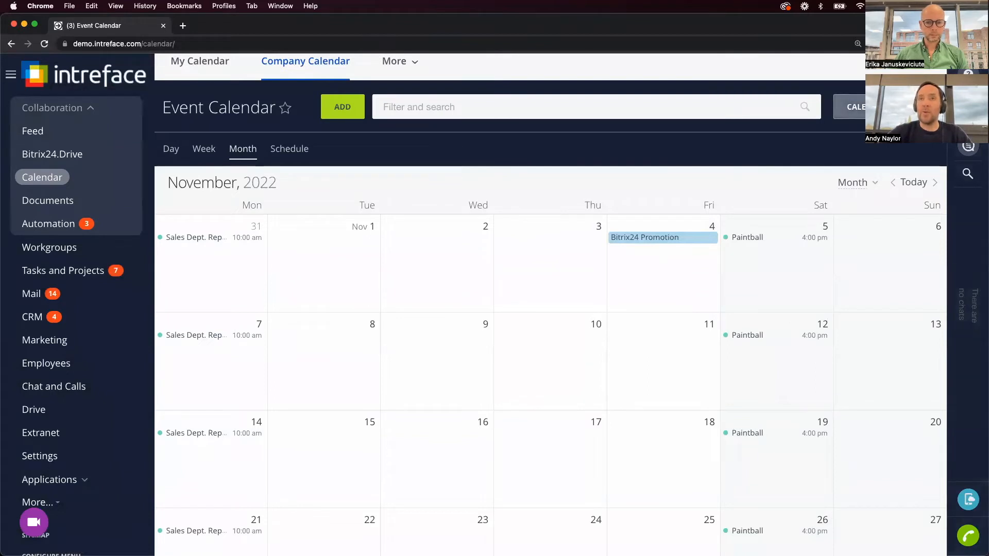
click(873, 107)
Create a pink 'Marketing Campaigns' calendar, reviewing its access permissions before saving.
click(906, 81)
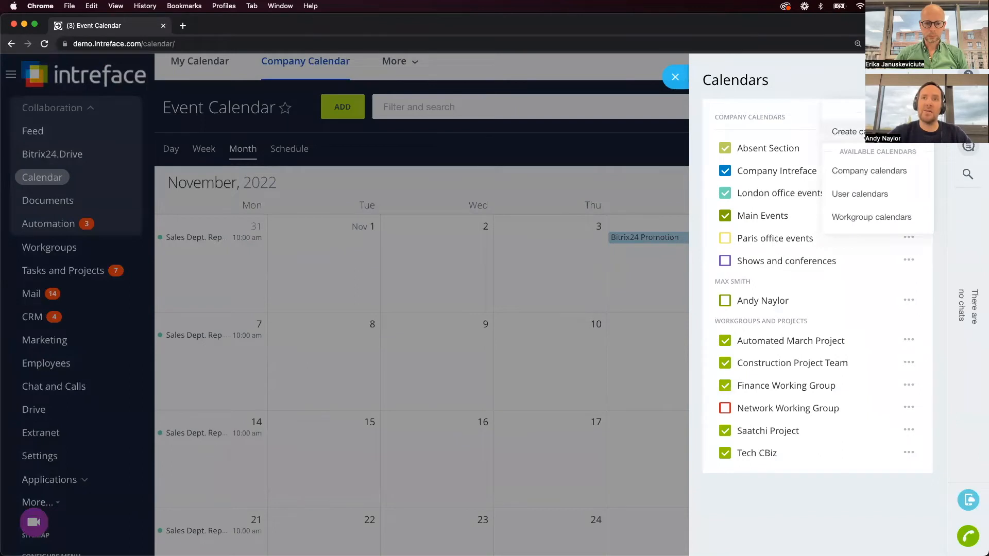
click(849, 132)
text(Marketing Campaigns)
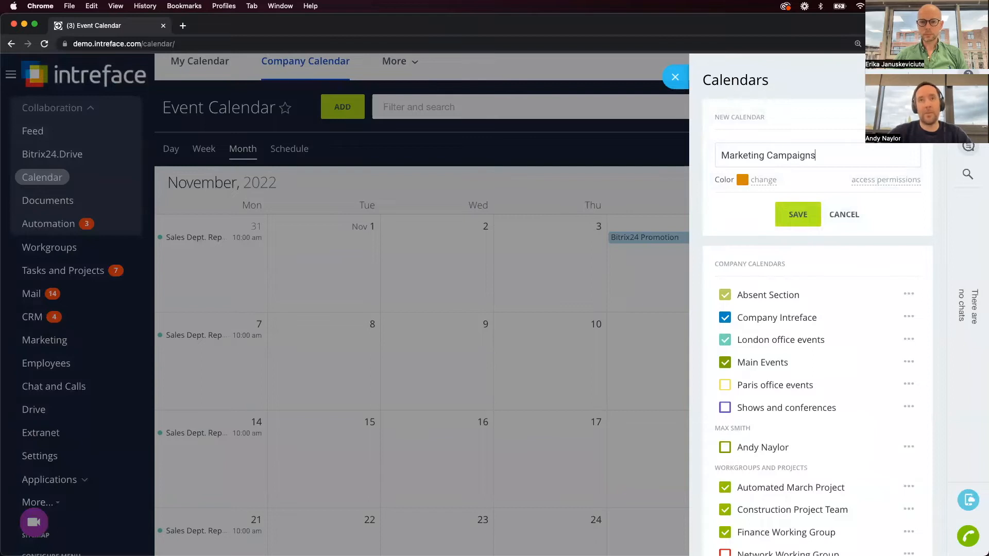
click(745, 182)
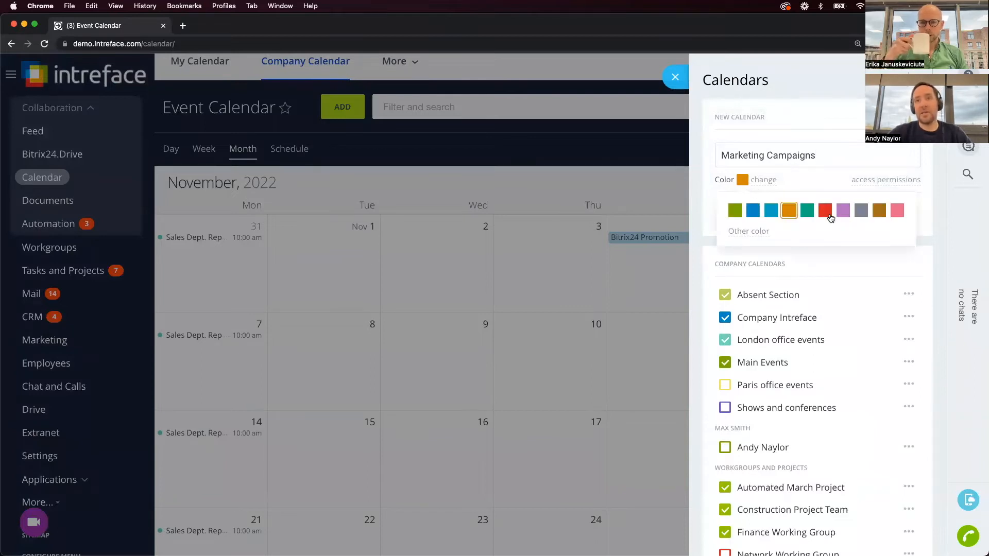
click(897, 212)
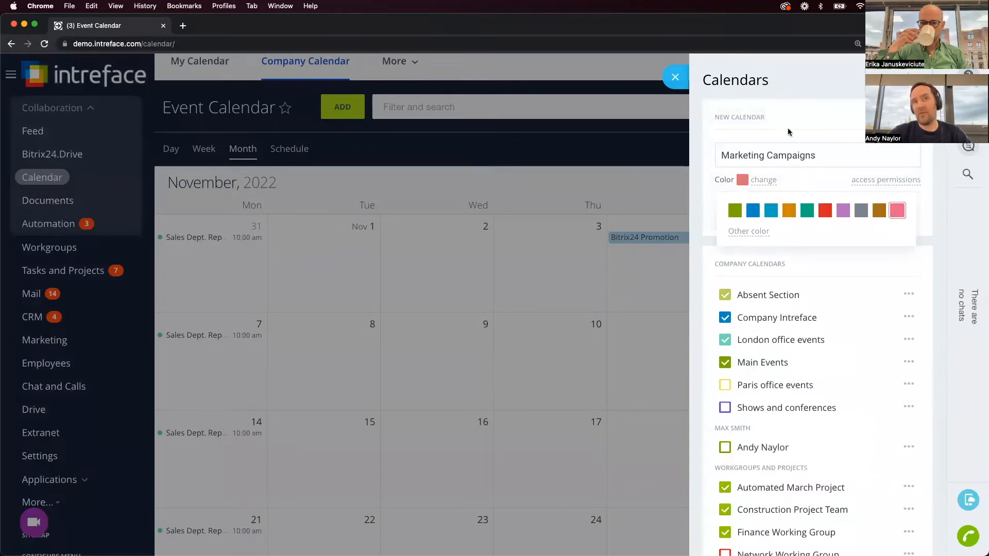
click(791, 124)
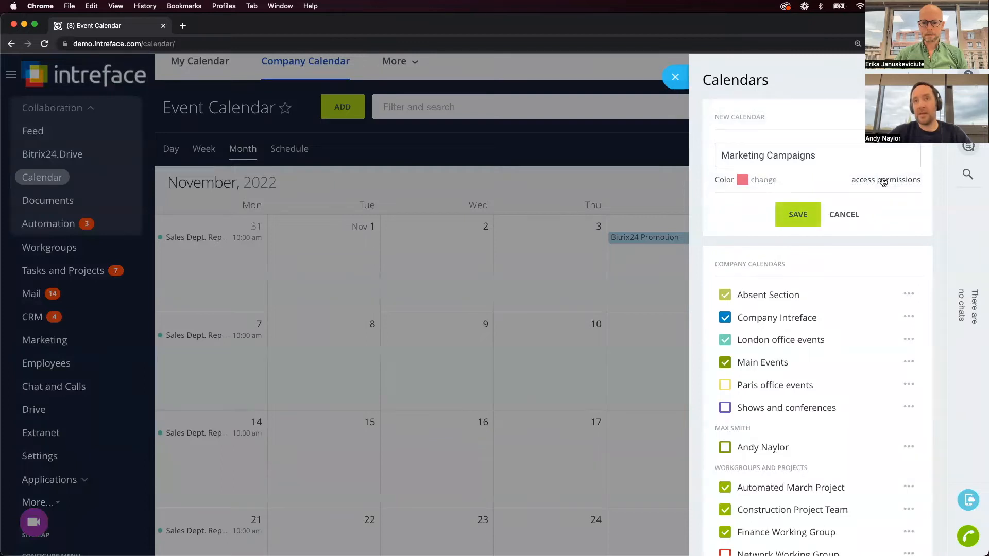
click(883, 181)
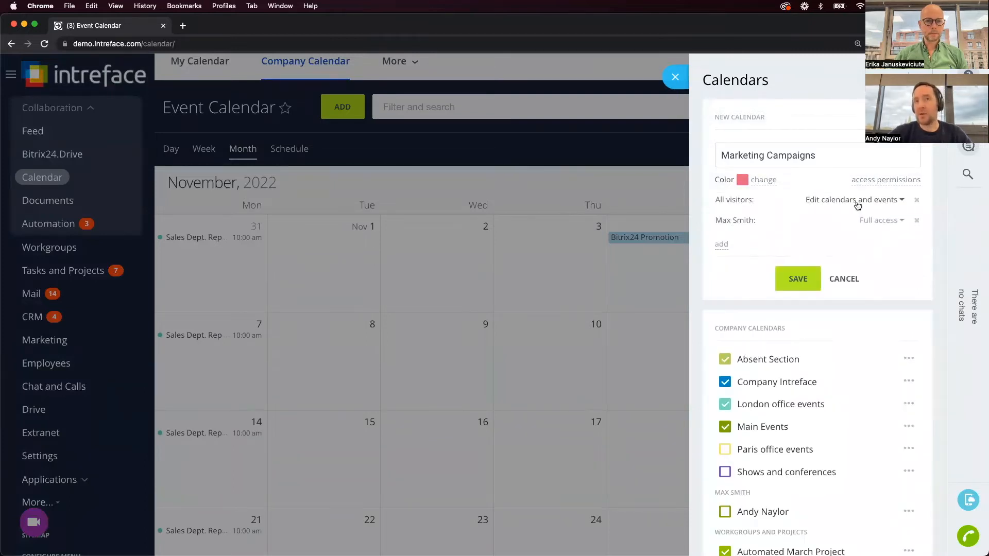
click(805, 278)
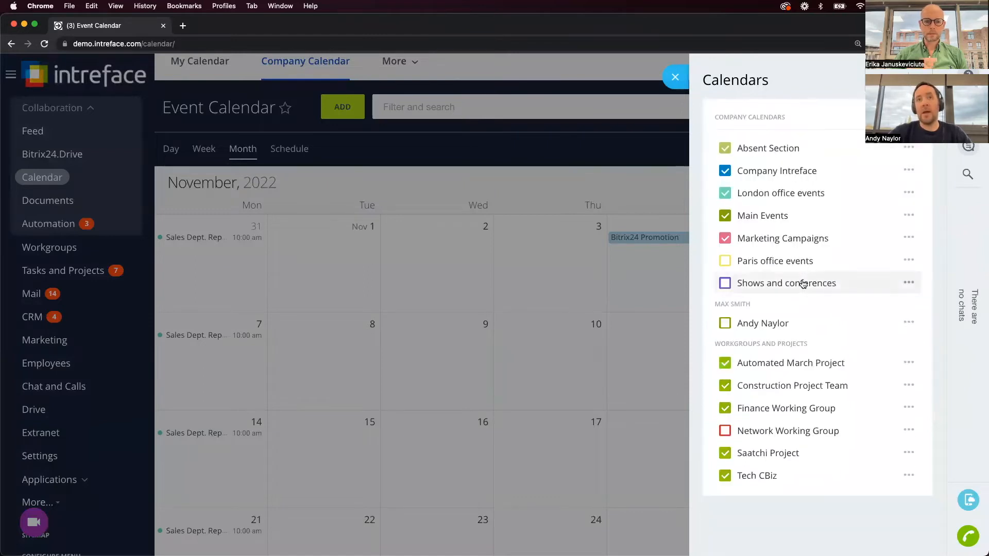
click(413, 170)
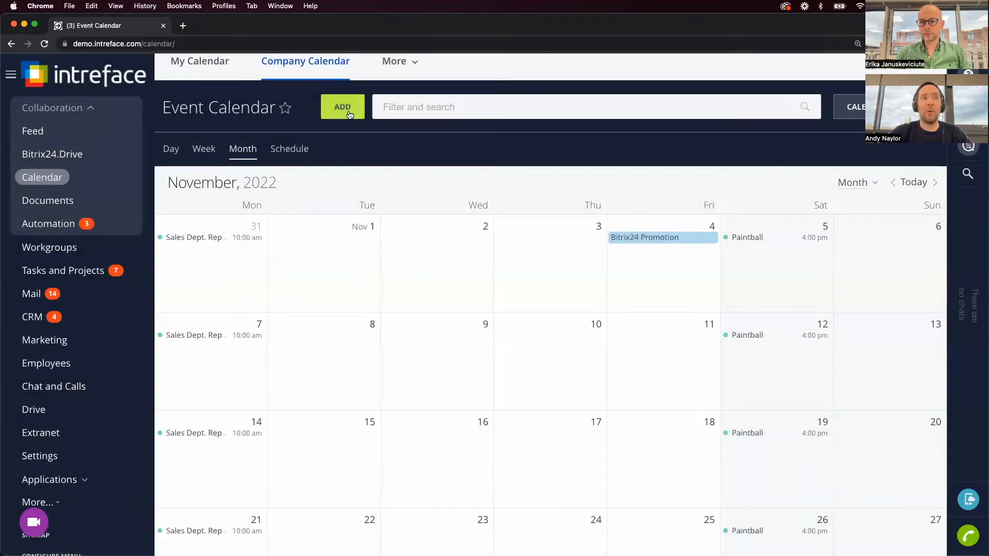
Add a new Event Calendar event and assign it to the Marketing Campaigns calendar.
click(344, 107)
click(427, 258)
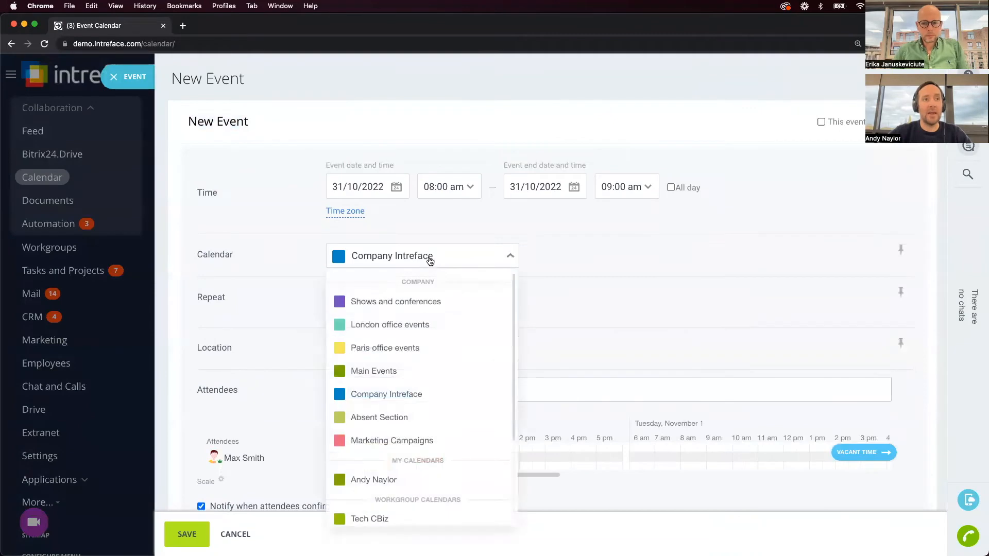
click(404, 442)
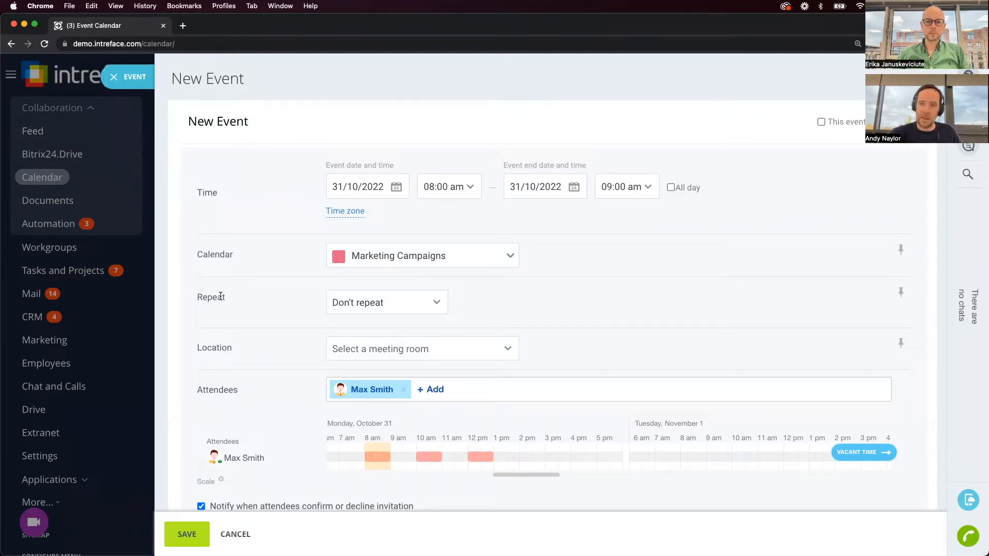
Discard the unsaved New Event form to return to the November 2022 calendar.
click(114, 78)
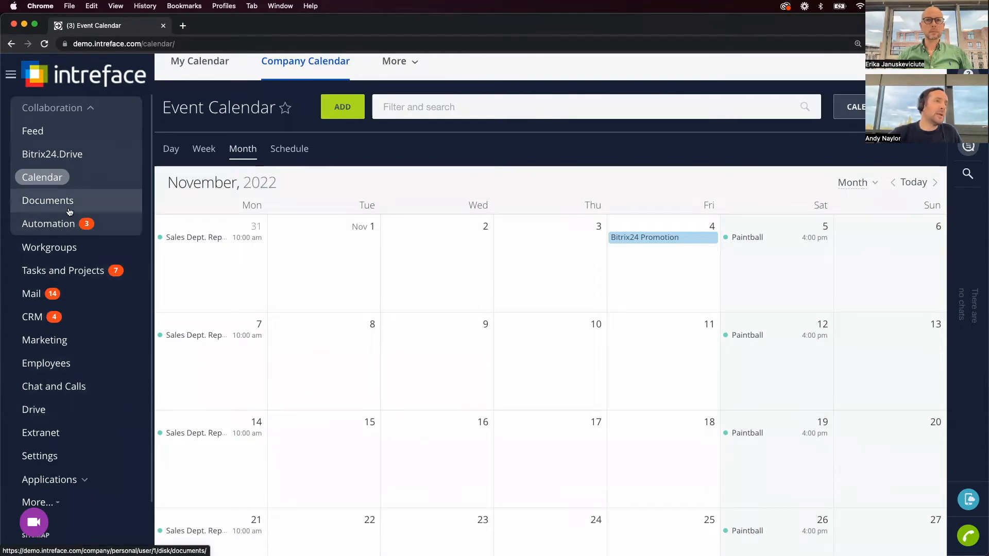
Open the Employees directory and apply the Invited persons filter preset, which shows no entries.
click(54, 361)
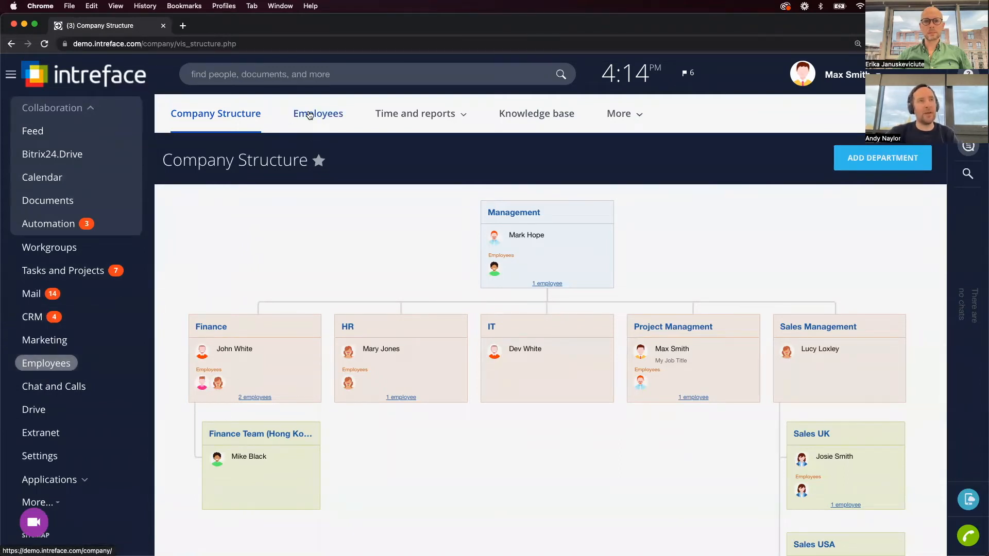
click(309, 114)
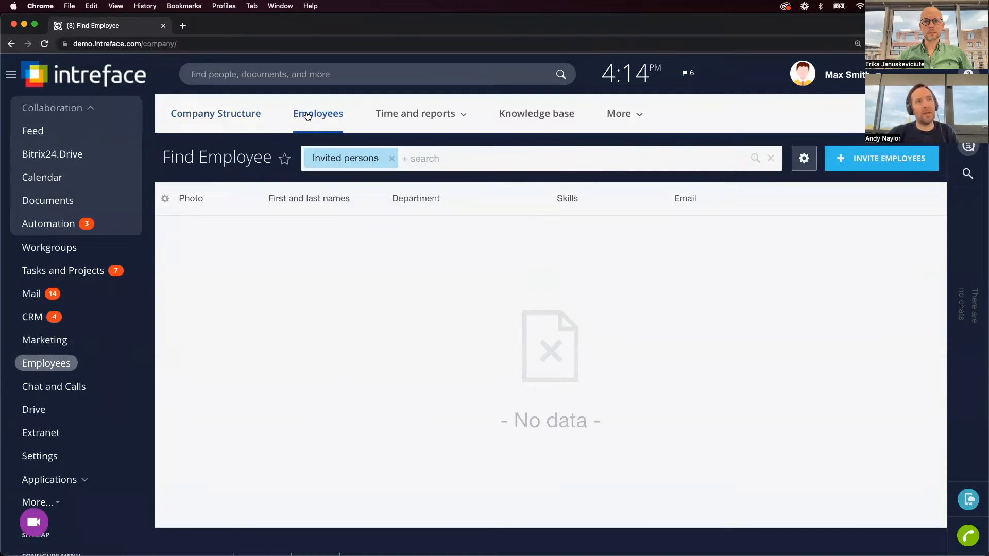
click(392, 159)
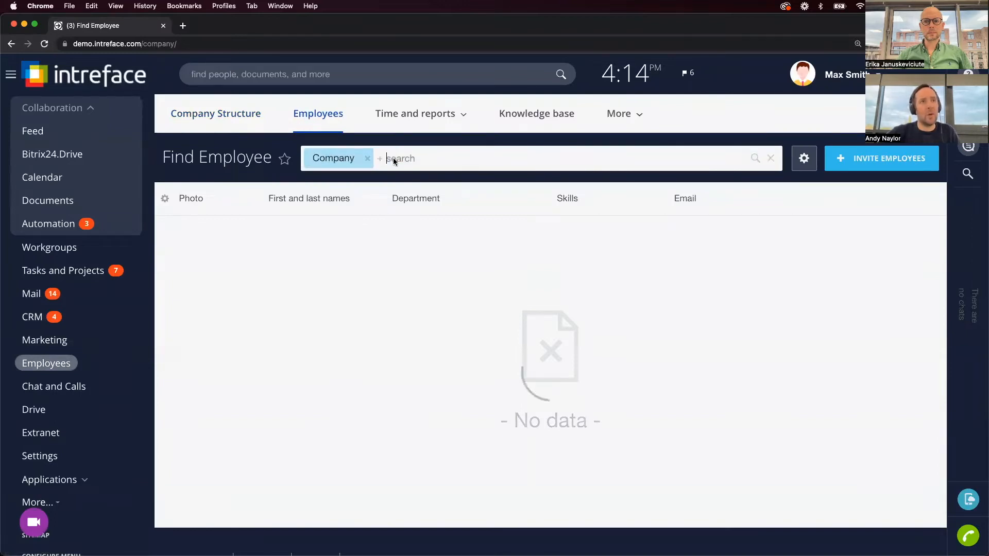
mouse_move(376, 129)
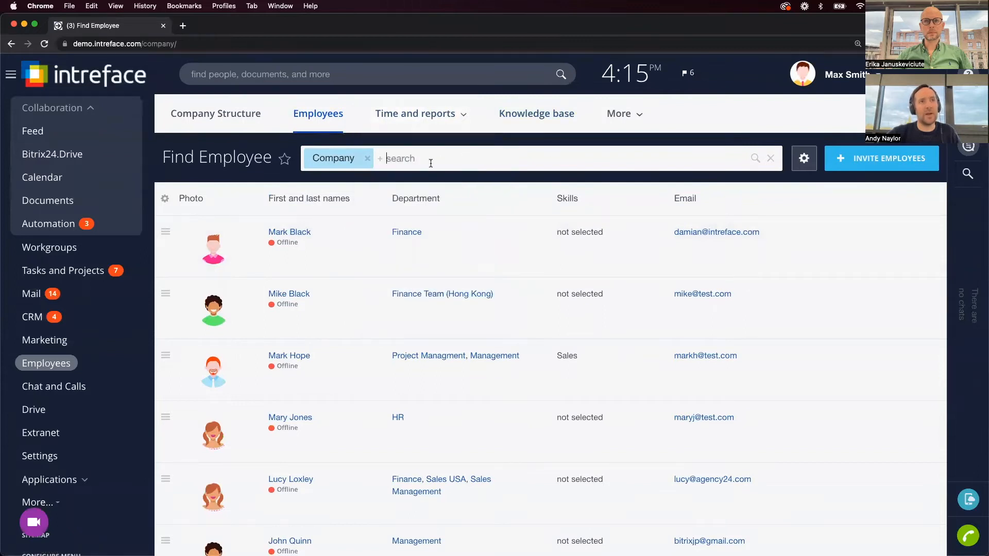
click(447, 157)
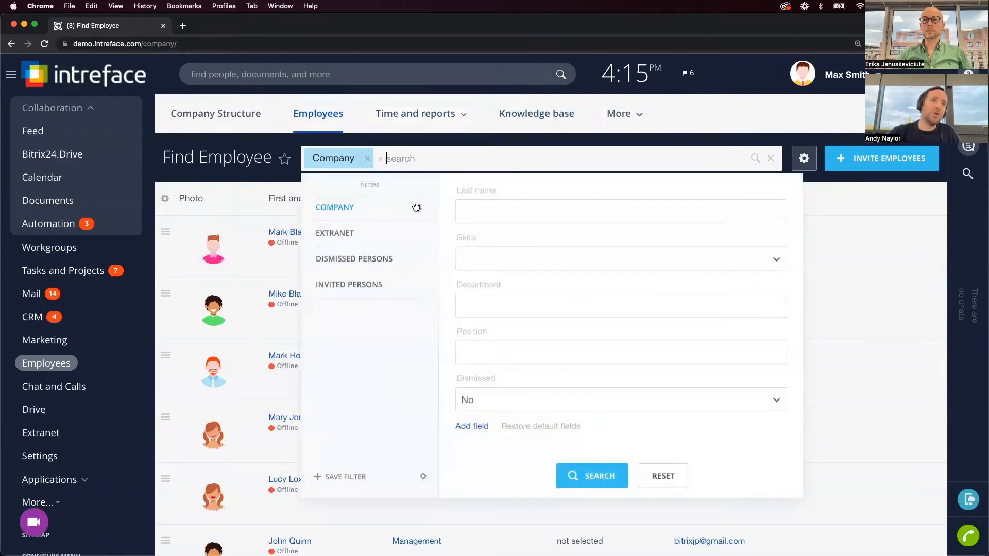
click(356, 286)
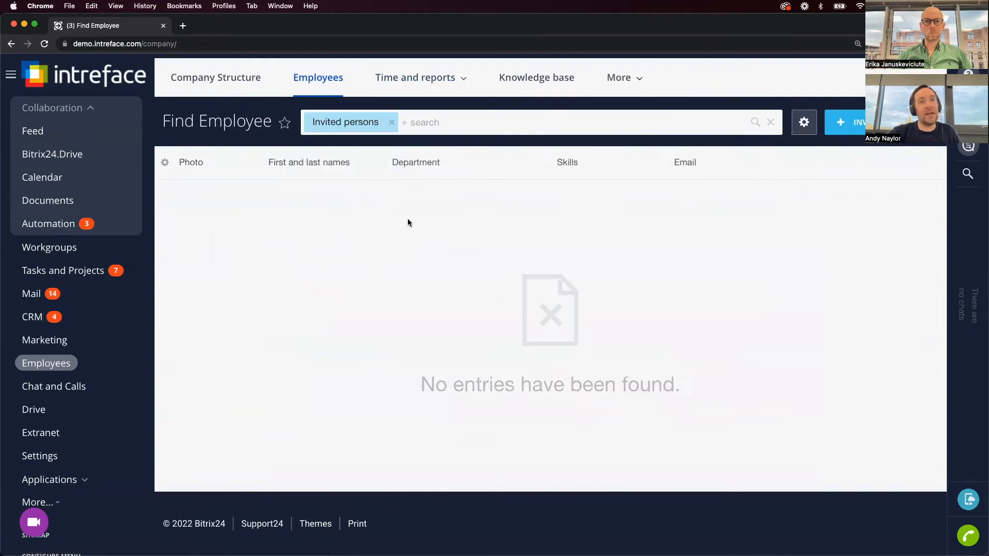
scroll(407, 220, up, 2)
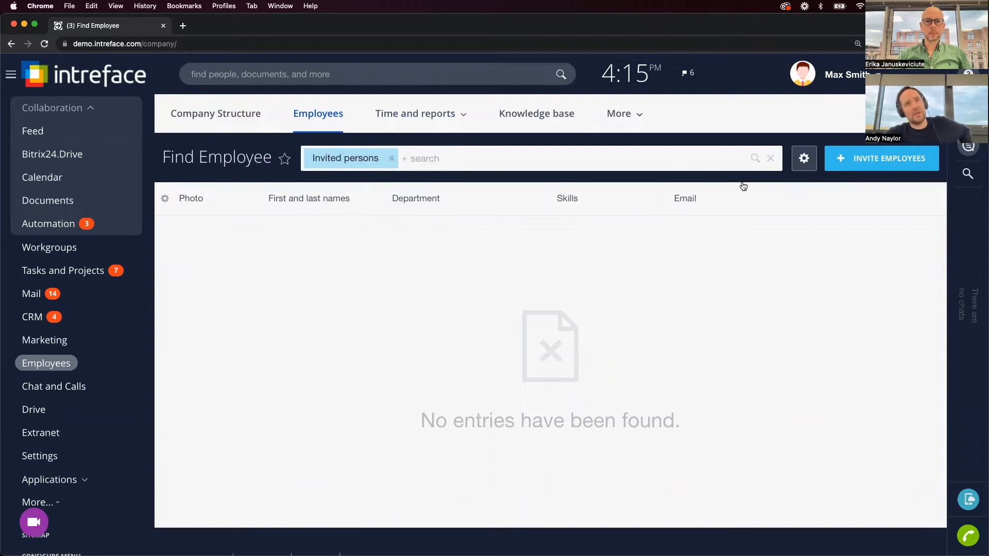
Invite a new employee by e-mail, with their first and last name, and close the confirmation.
click(898, 158)
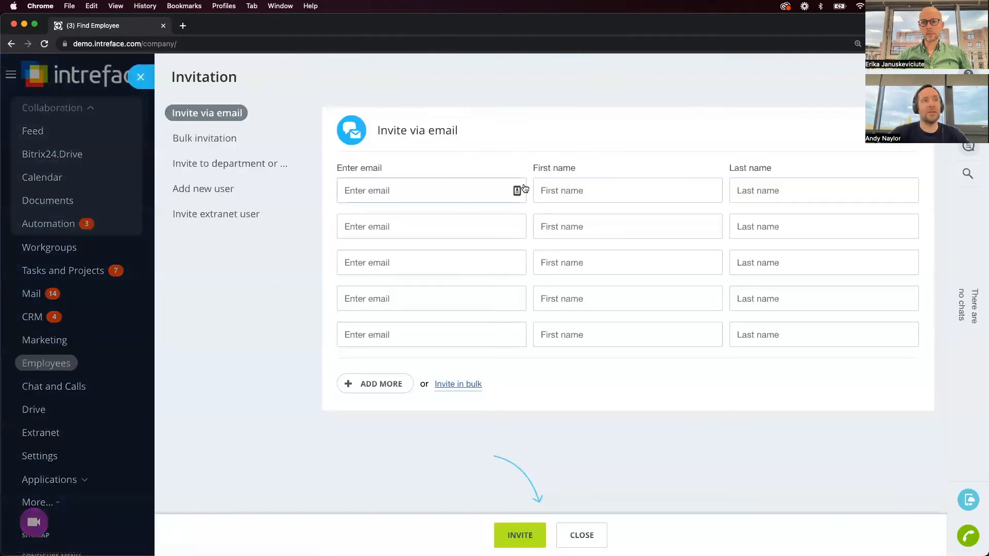
click(417, 190)
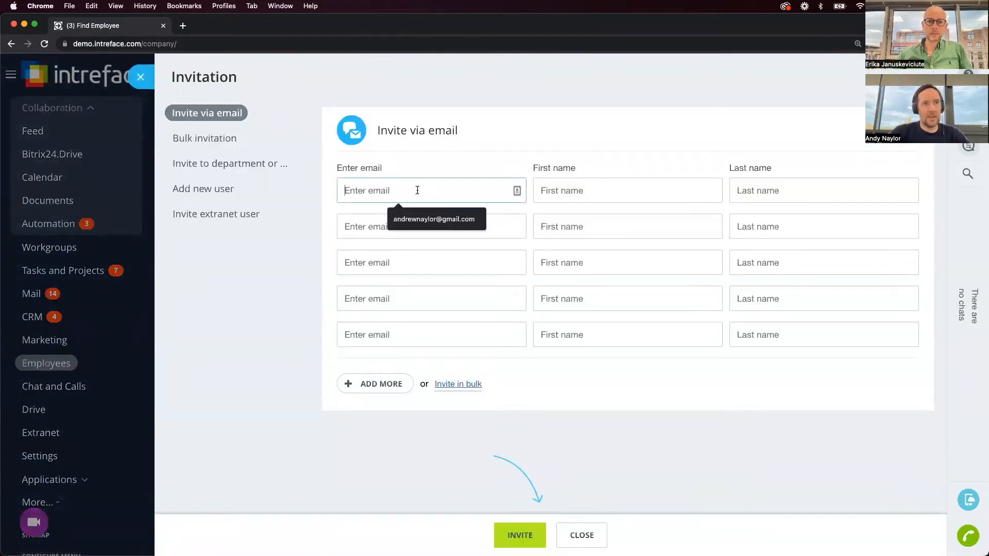
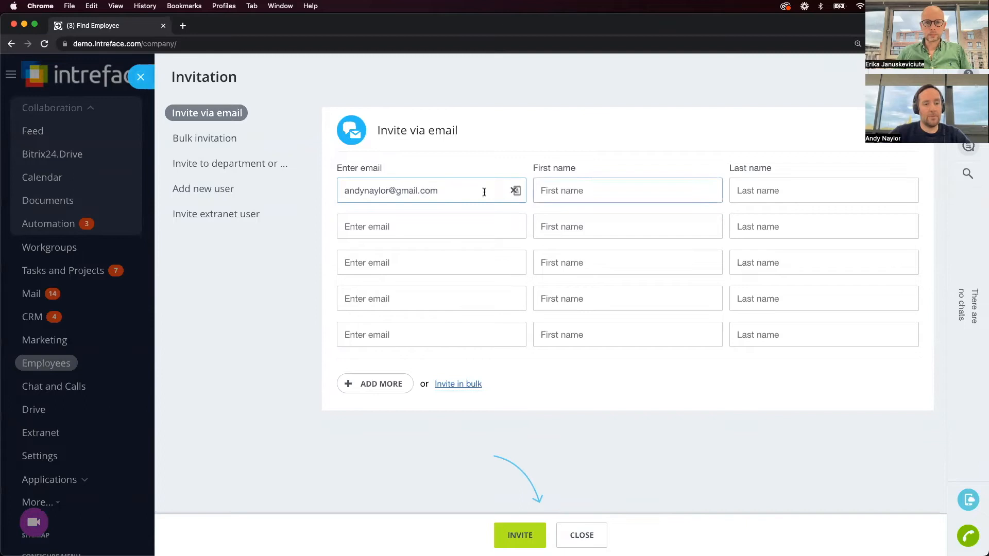
text(Andr)
key(BackSpace)
text(y)
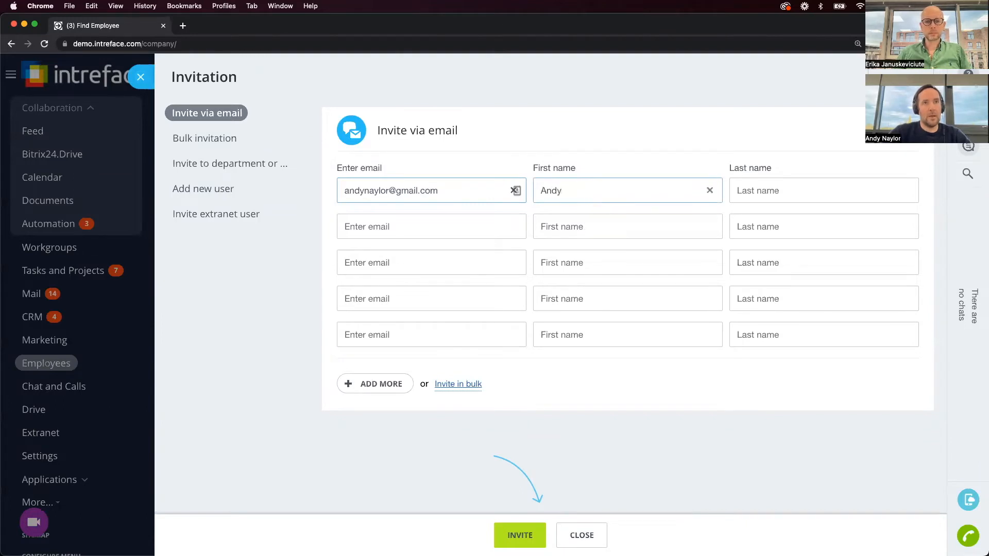
click(746, 195)
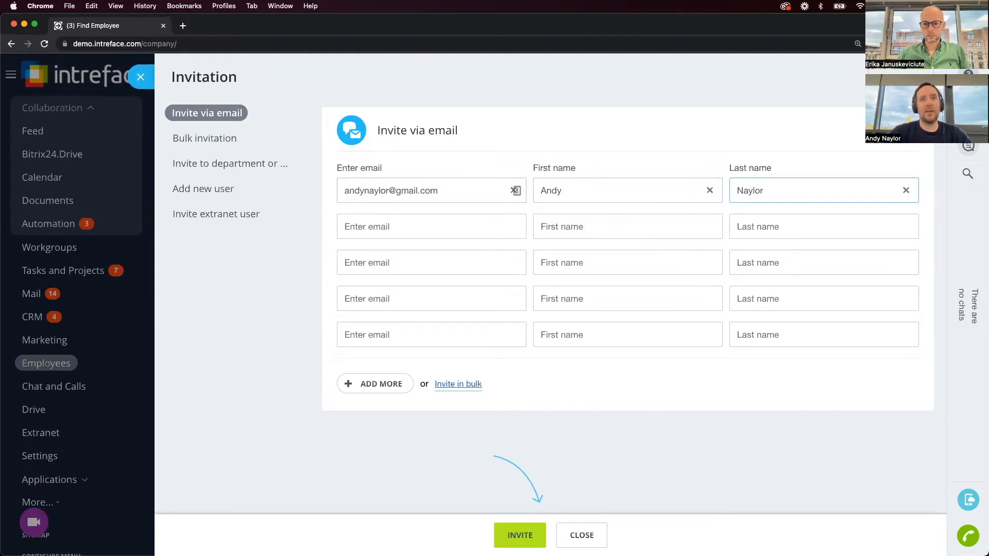
click(525, 536)
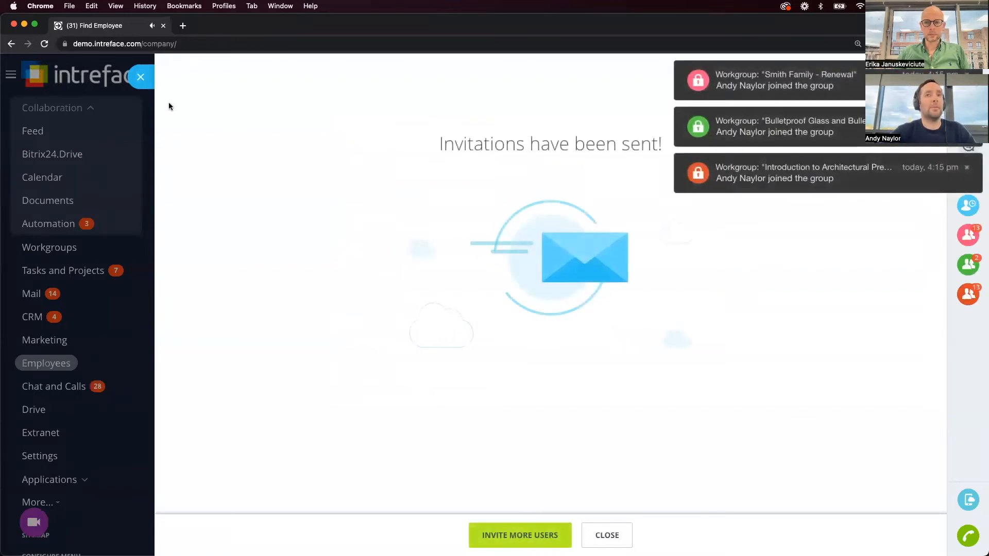
click(140, 77)
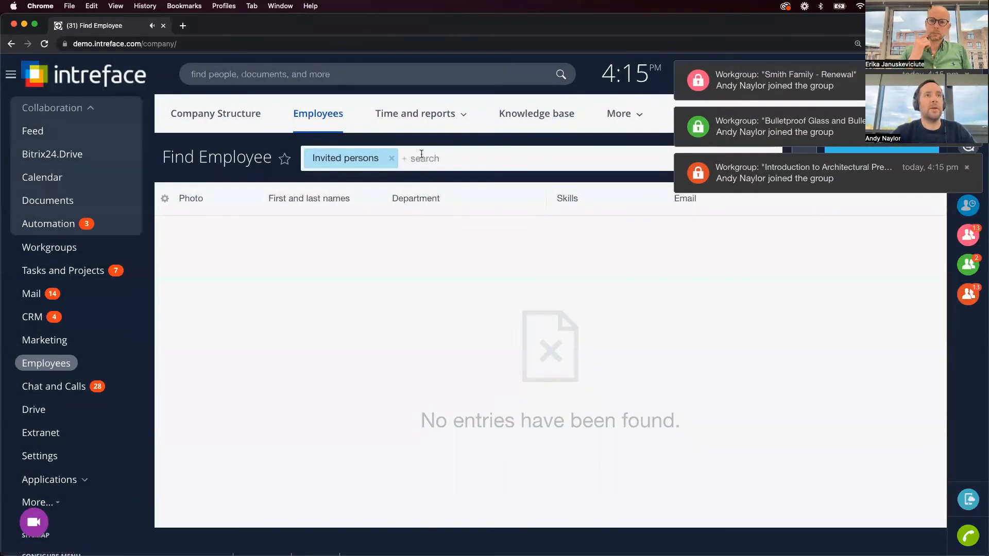
Refresh the filter via Company and back to Invited persons, then open the invitee's row menu.
click(457, 162)
click(356, 205)
scroll(400, 175, down, 3)
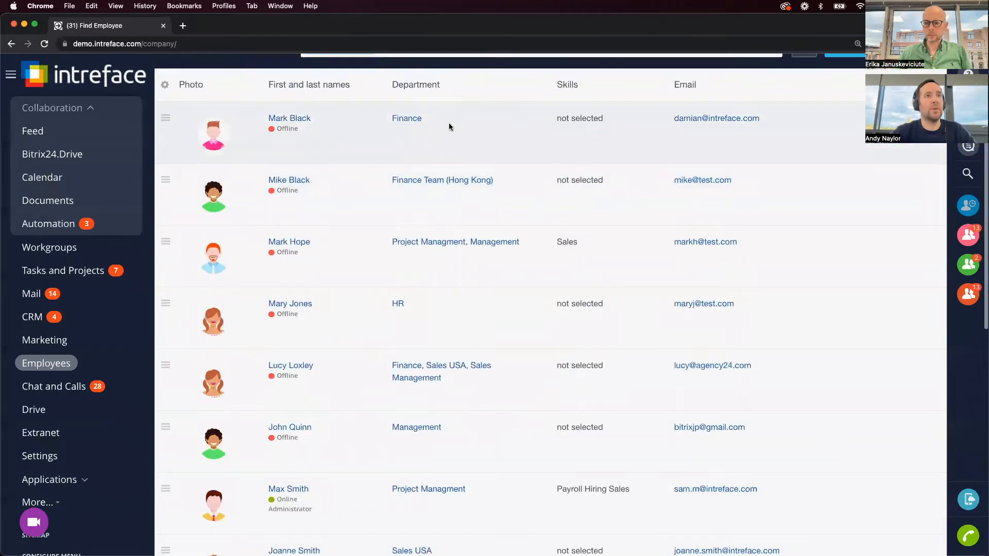
scroll(449, 145, up, 3)
click(449, 164)
click(363, 285)
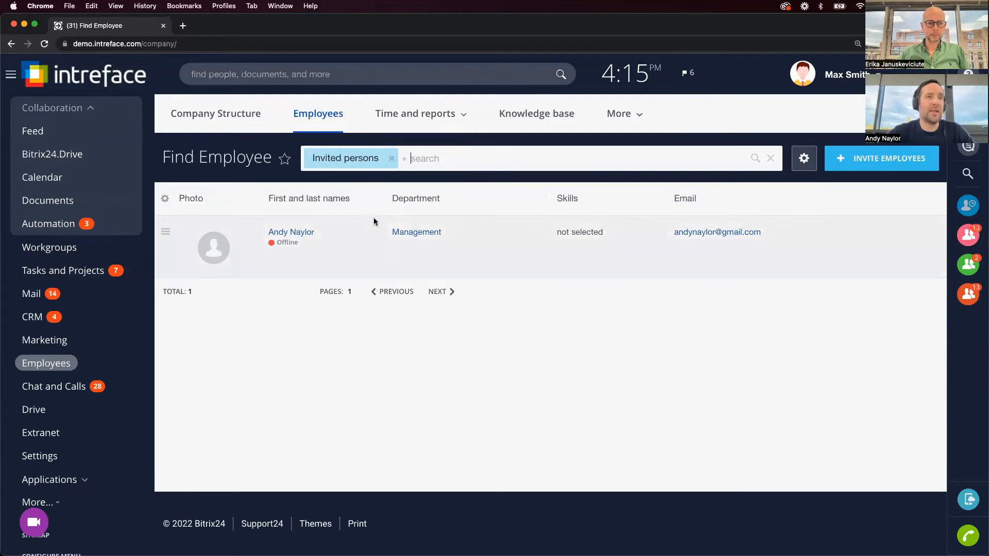
click(165, 236)
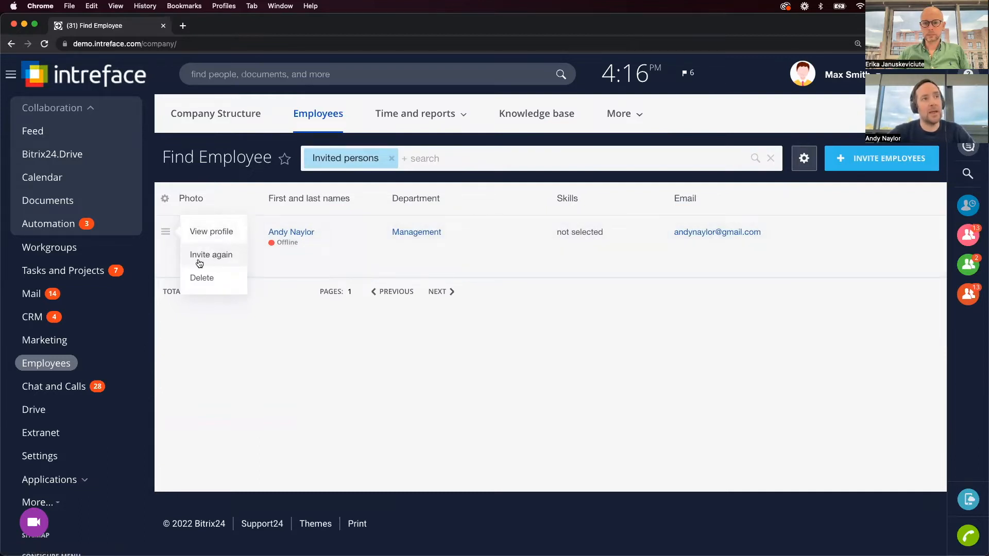
click(294, 232)
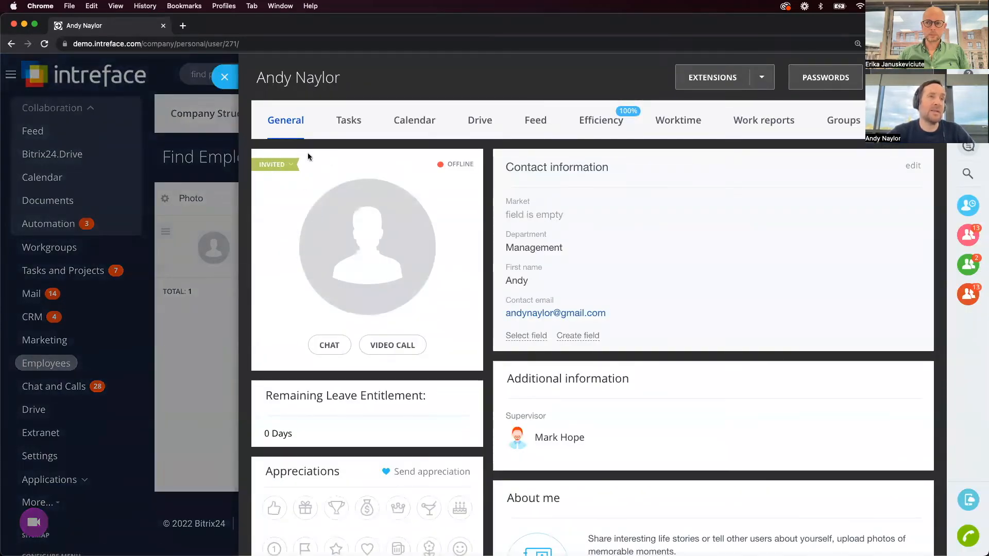
click(291, 169)
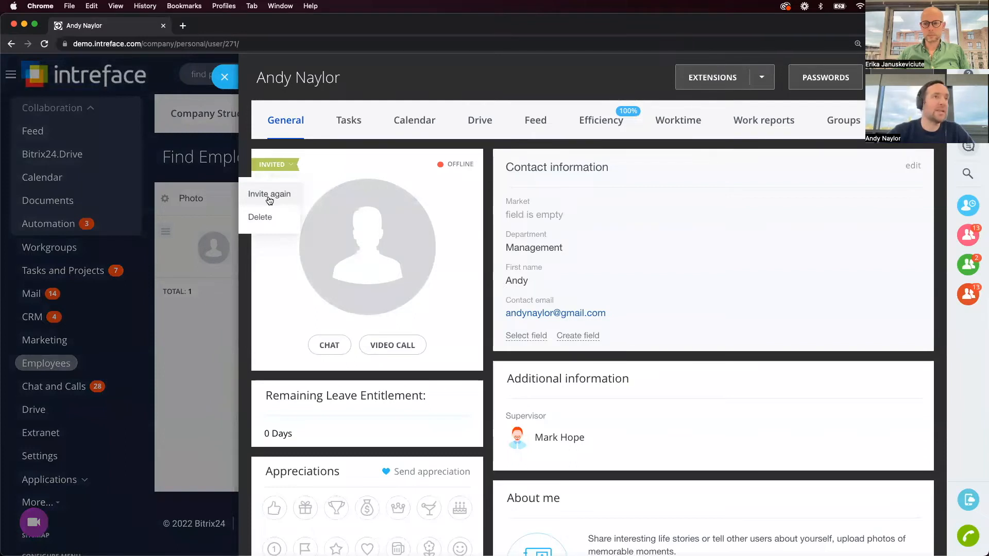
click(228, 75)
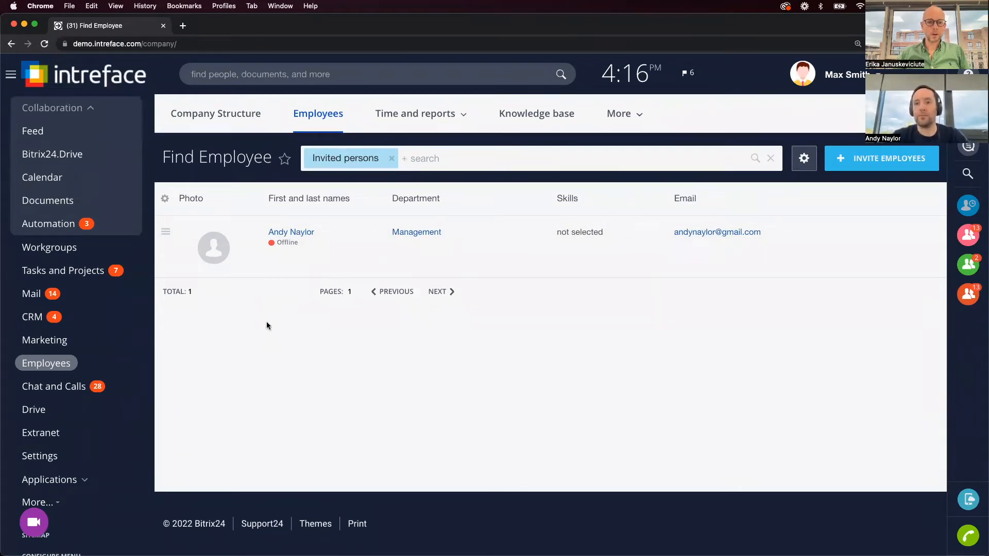
Collapse the Collaboration section in the left navigation.
mouse_move(530, 536)
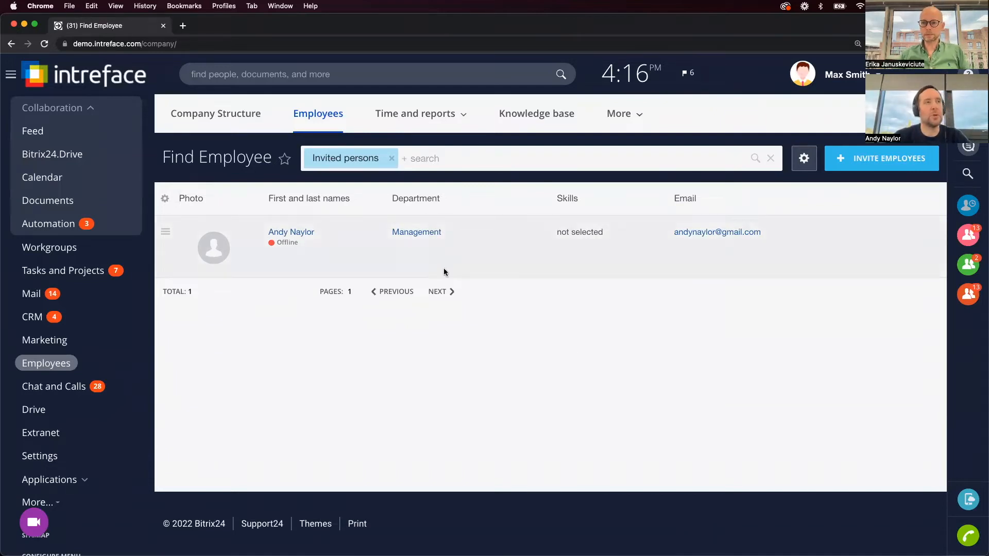
click(92, 109)
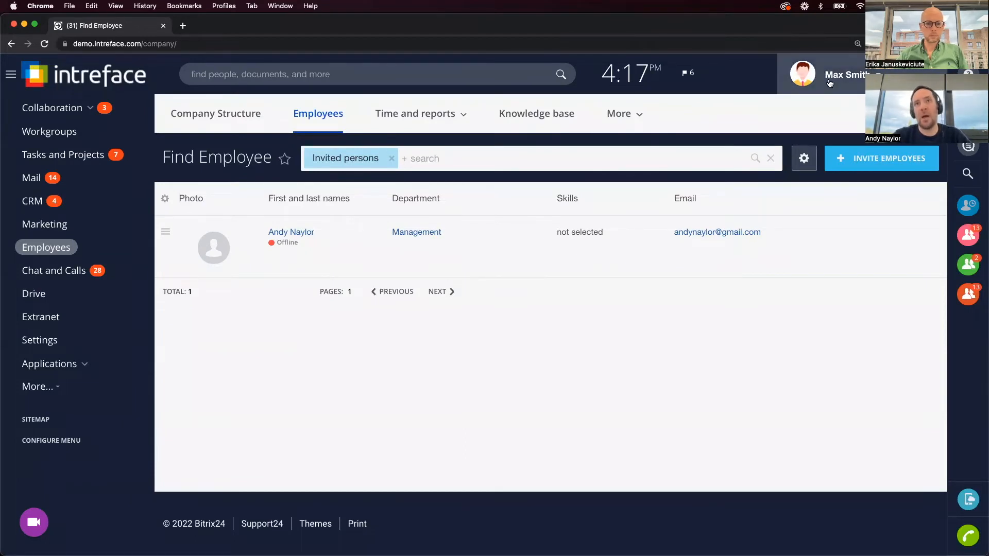
Open and then close the current user's personal panel.
click(851, 76)
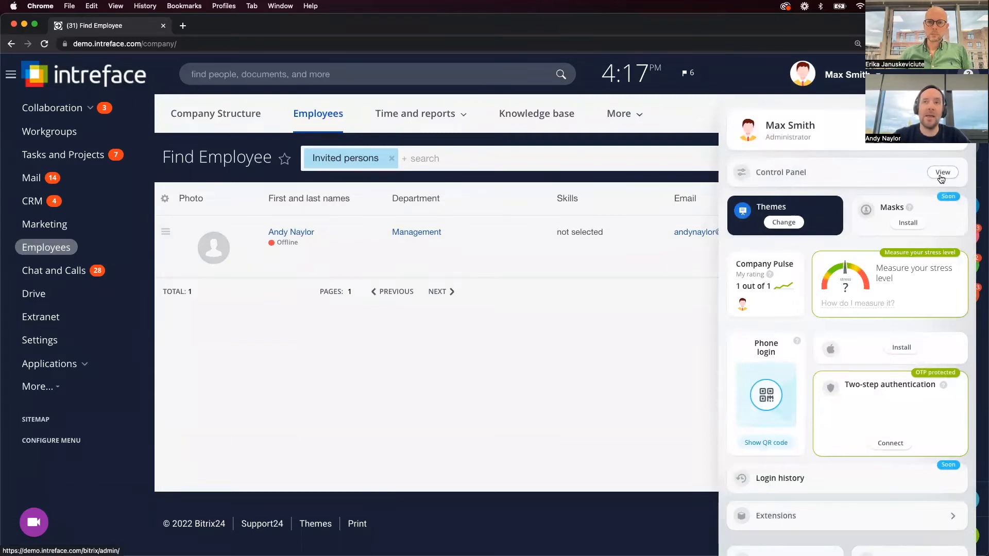
click(499, 384)
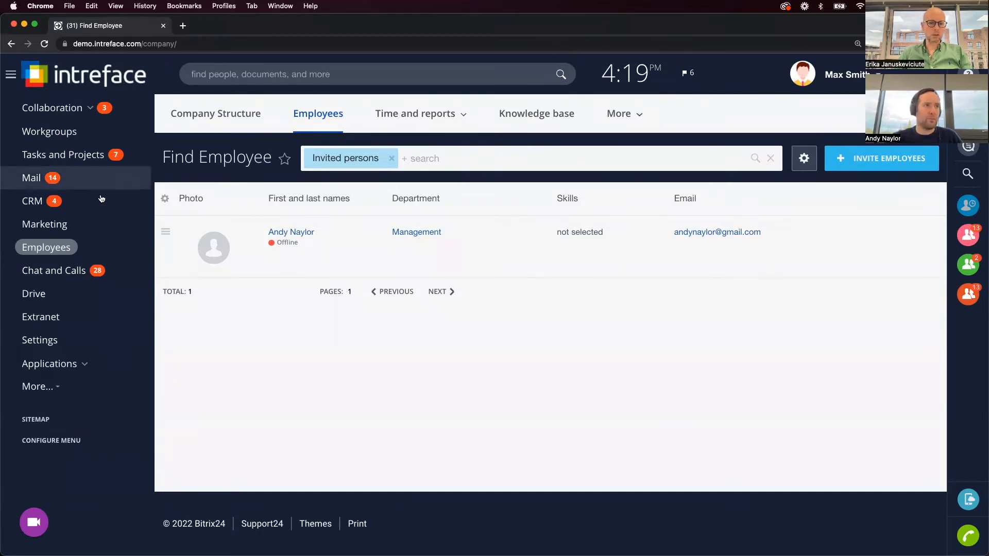
Show the CRM Leads kanban board, check its settings menu, and open the Customers menu.
click(87, 203)
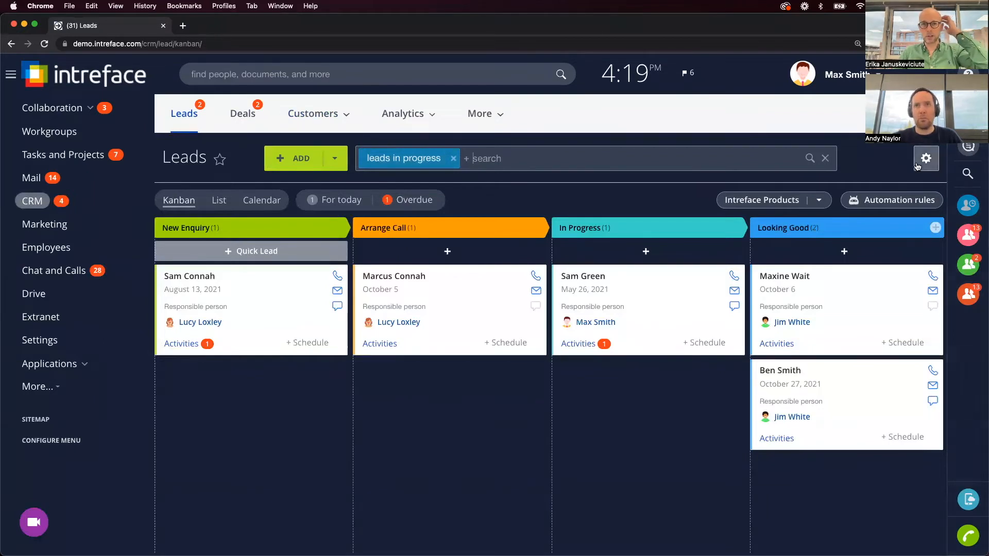
click(925, 158)
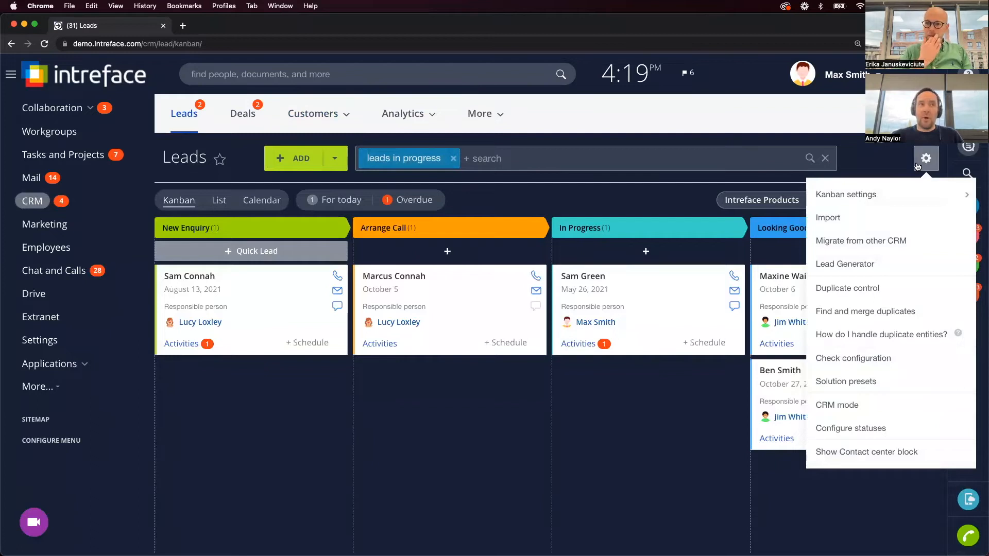
click(887, 158)
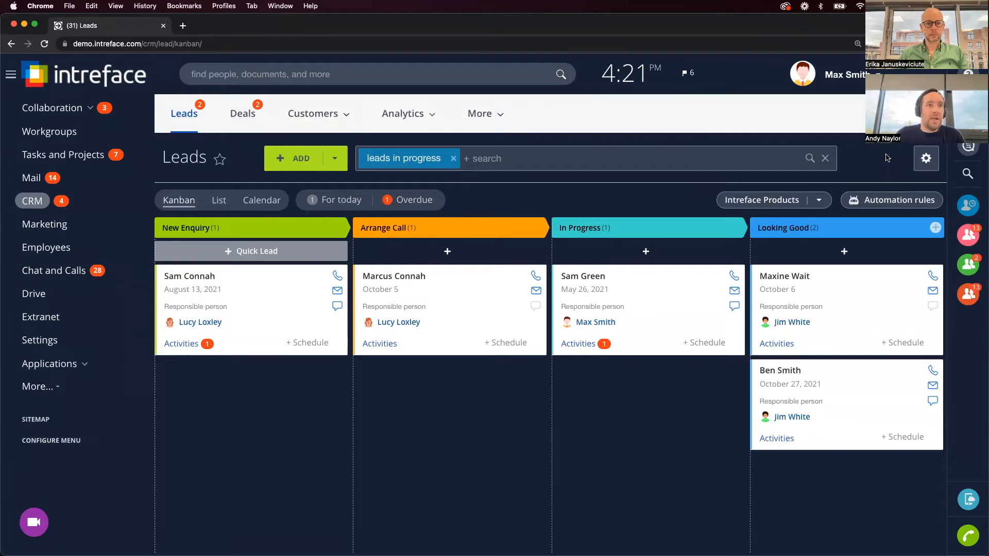
click(308, 117)
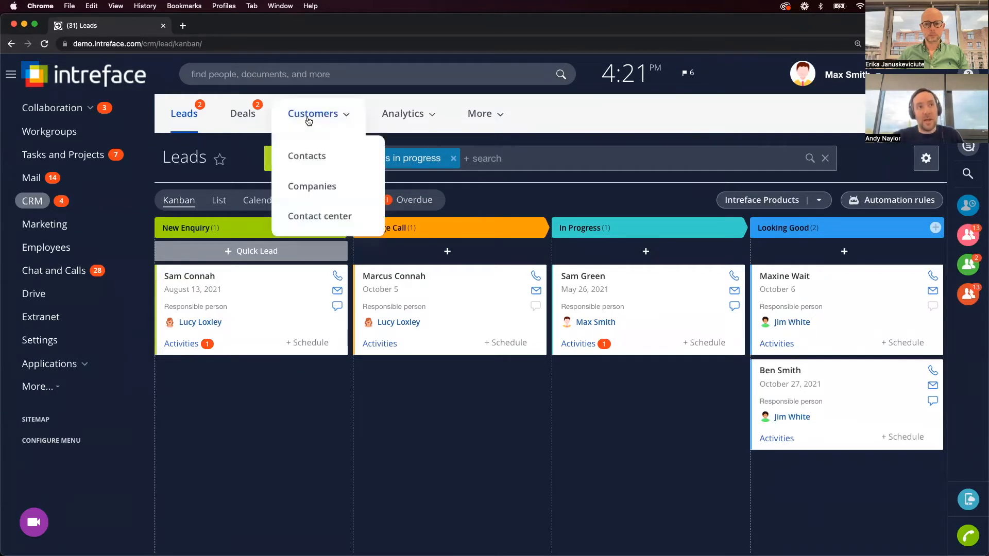
Go to CRM Companies and start Import Companies from its settings menu.
click(319, 188)
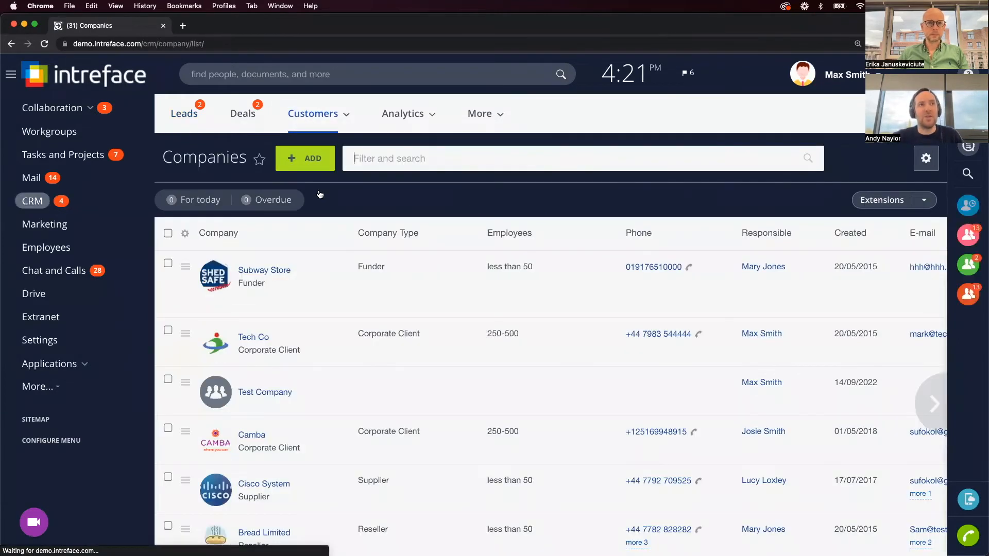
click(929, 167)
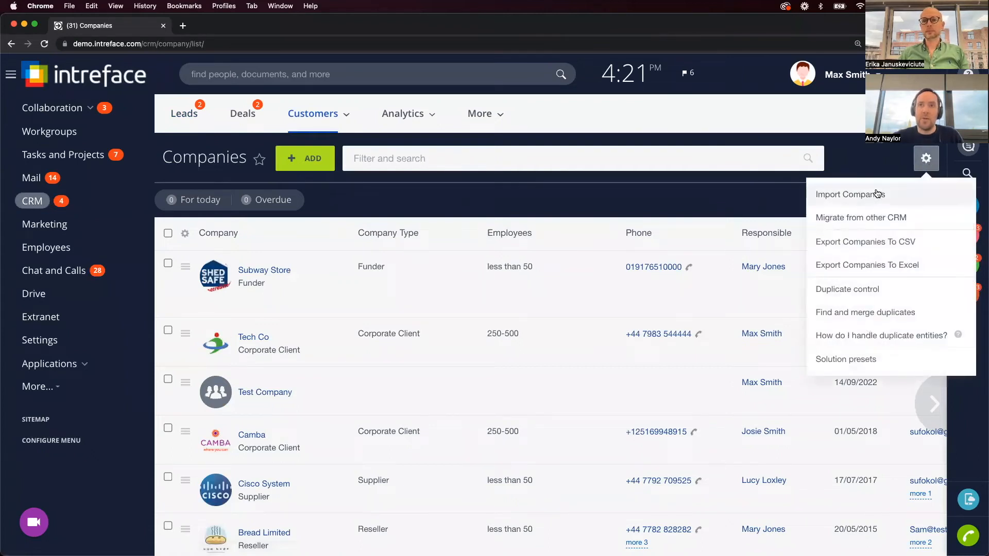
click(869, 196)
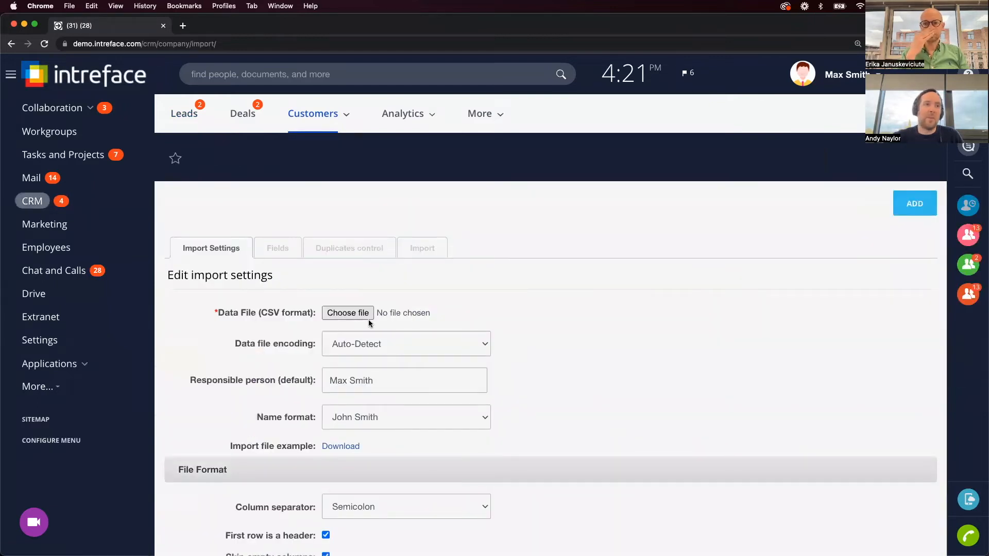
Download the sample company.csv, choose it as the import data file, and continue to field mapping.
scroll(367, 327, down, 2)
click(352, 387)
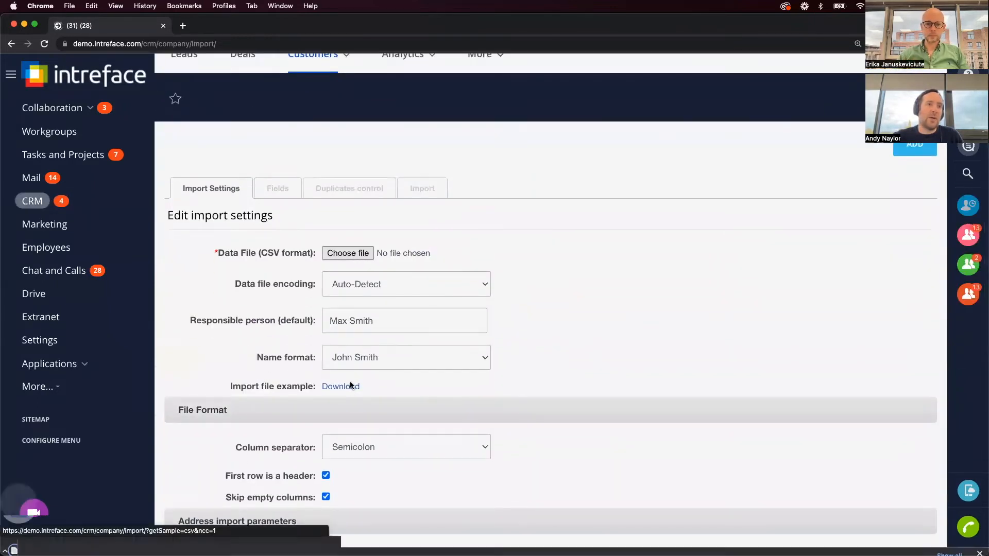
click(345, 253)
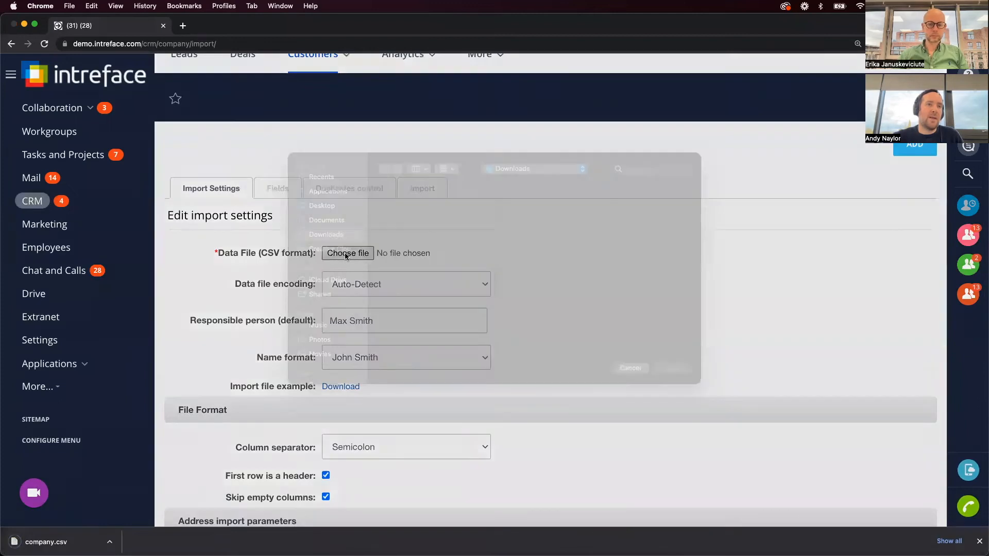
click(407, 212)
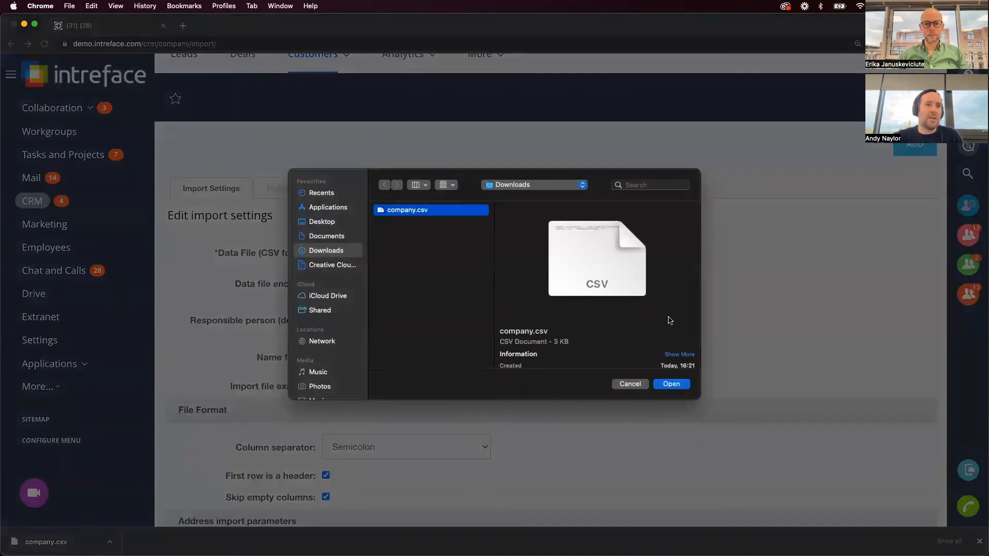
click(679, 387)
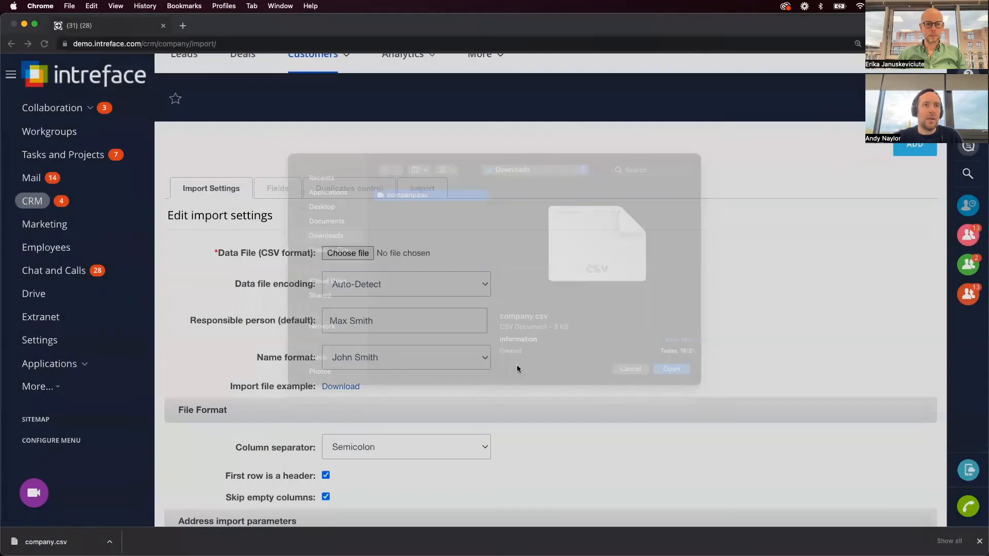
scroll(503, 366, down, 5)
scroll(503, 366, down, 4)
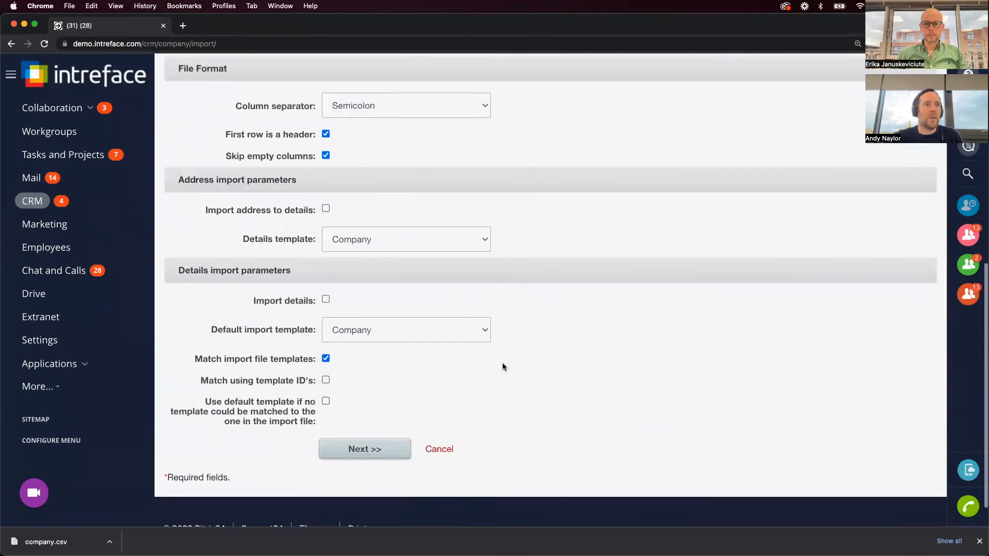
click(375, 438)
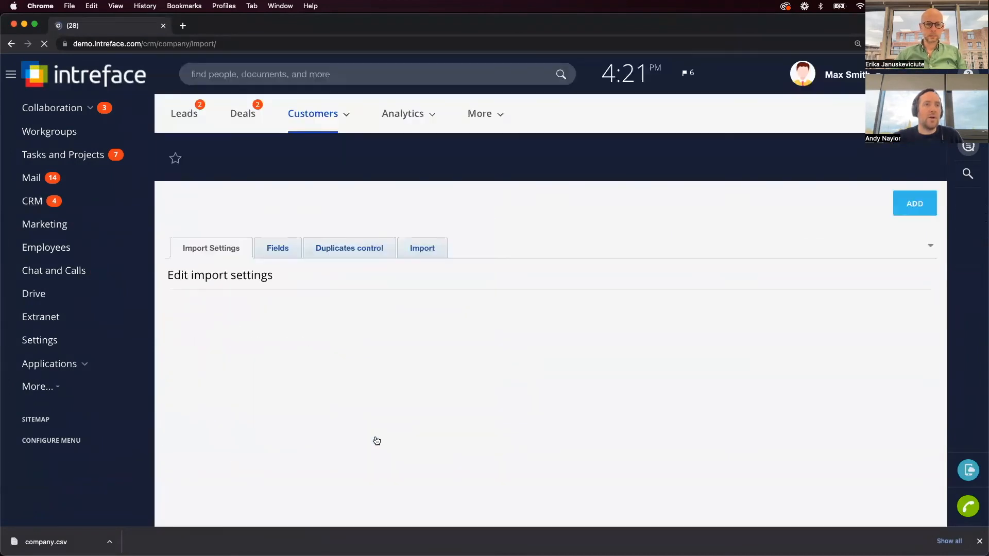
Unmap the Annual Revenue column, then map it back to the Annual Revenue CRM field.
scroll(578, 387, down, 4)
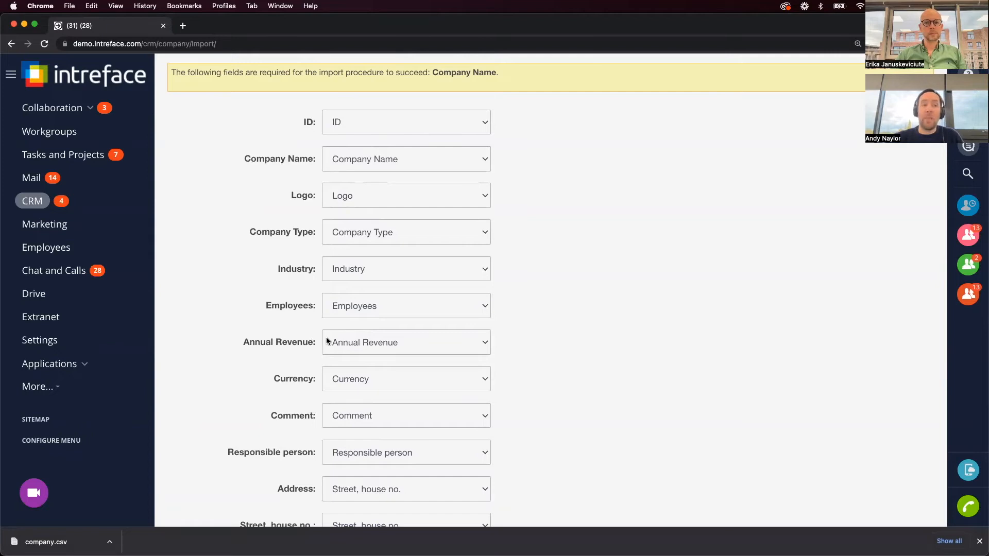
click(378, 349)
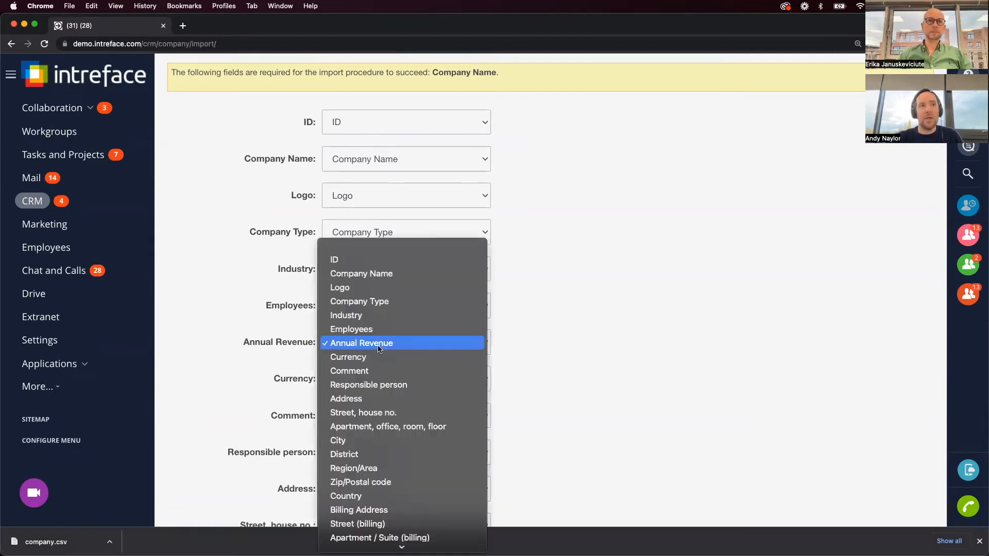
click(360, 249)
drag(244, 342, 317, 349)
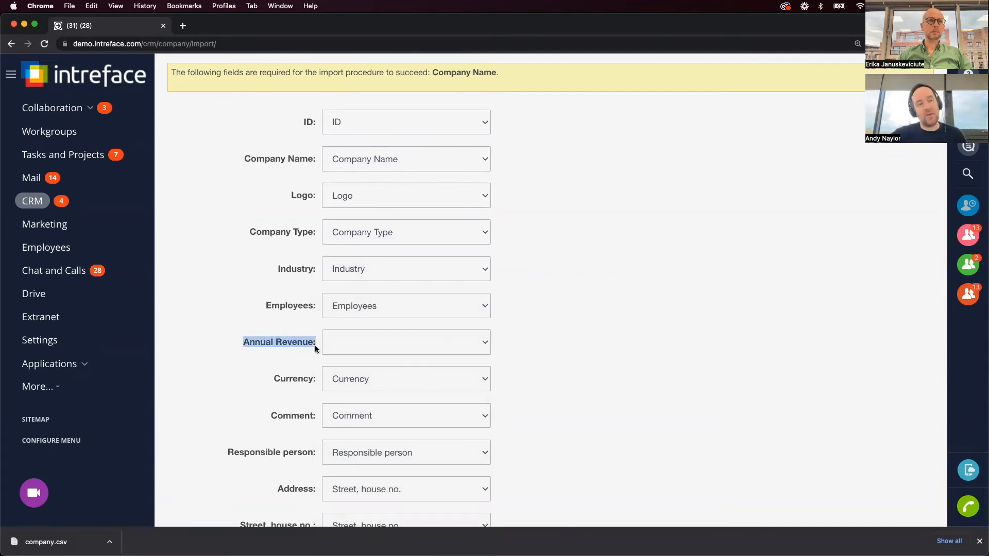
click(533, 341)
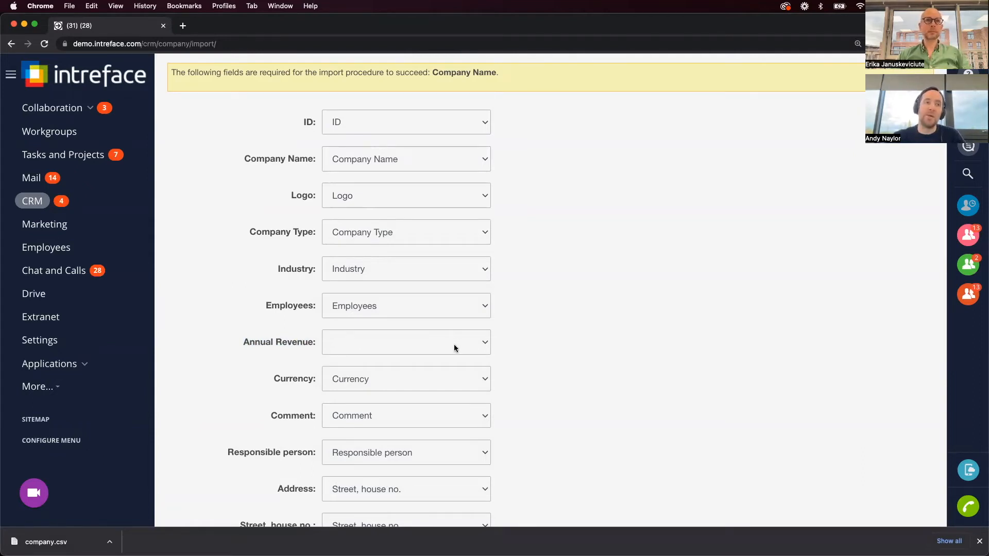
click(403, 350)
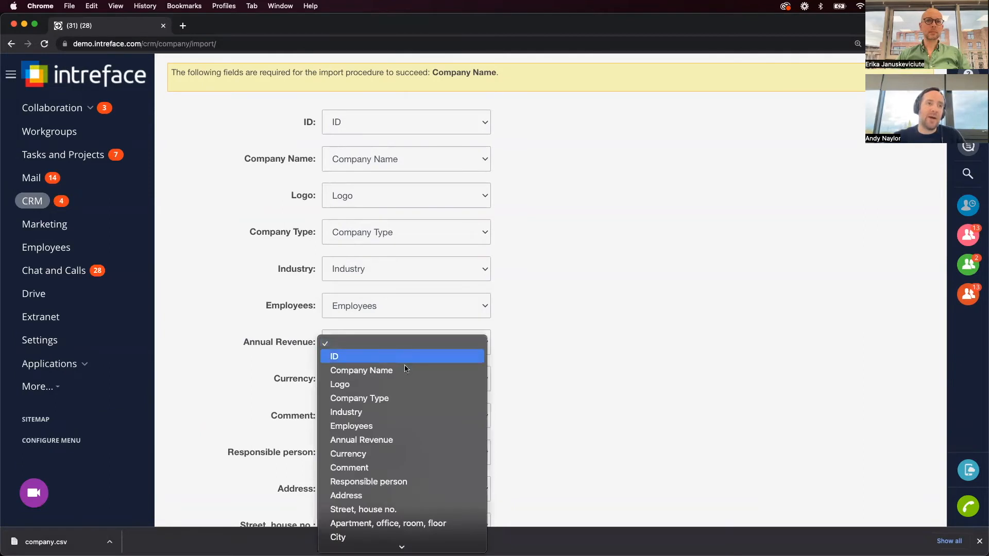
scroll(403, 364, down, 2)
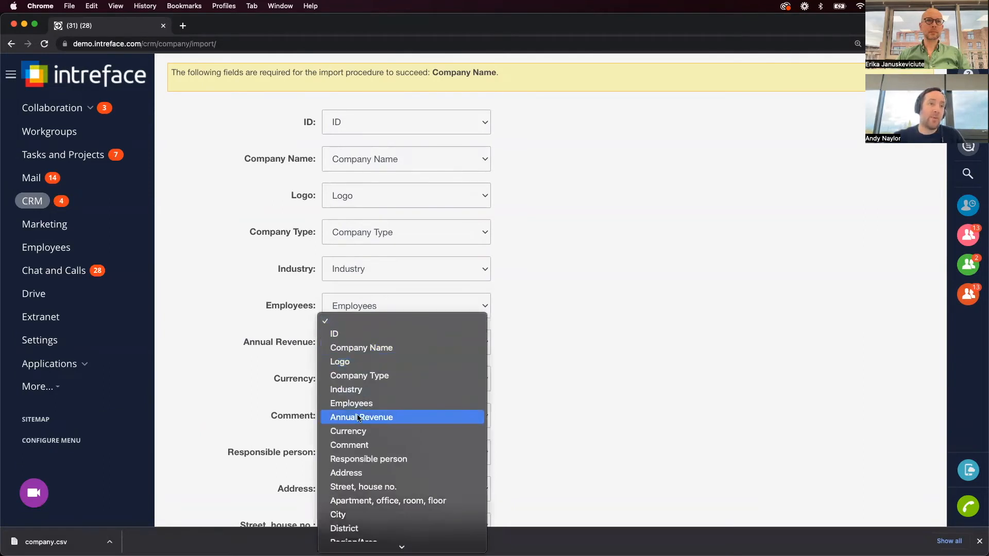
click(370, 419)
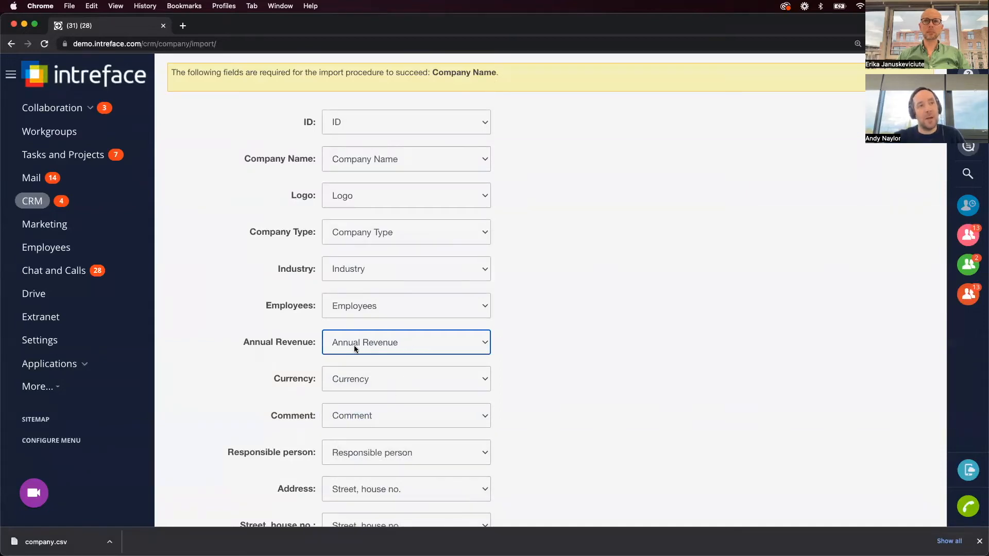
click(570, 354)
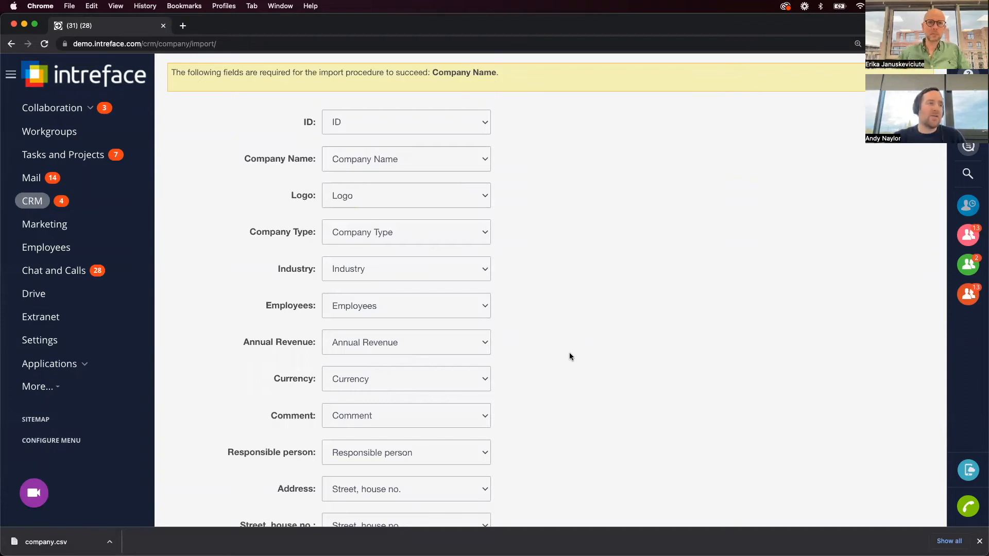
scroll(570, 356, up, 5)
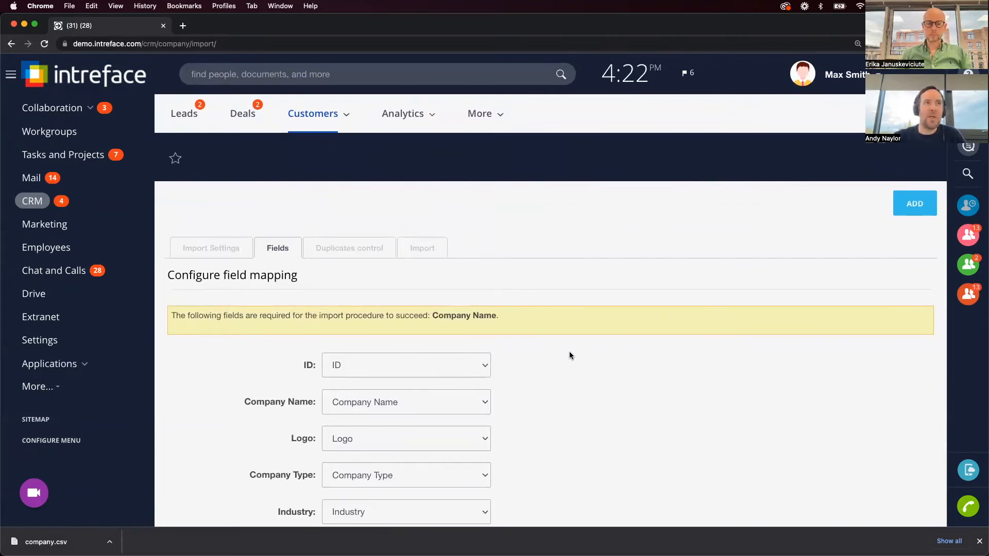
Look at CRM settings' Form and report settings, then go back to the Leads board.
click(490, 113)
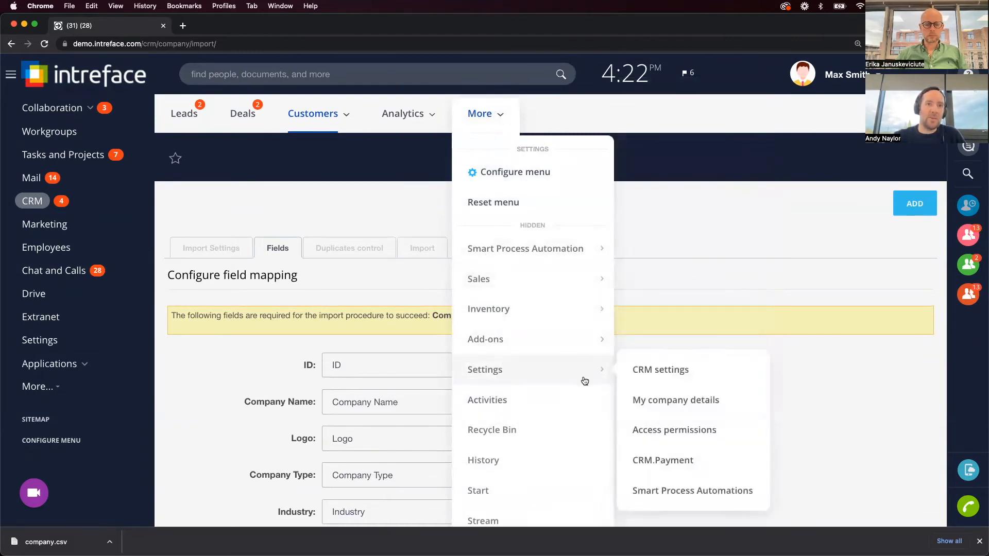
click(683, 380)
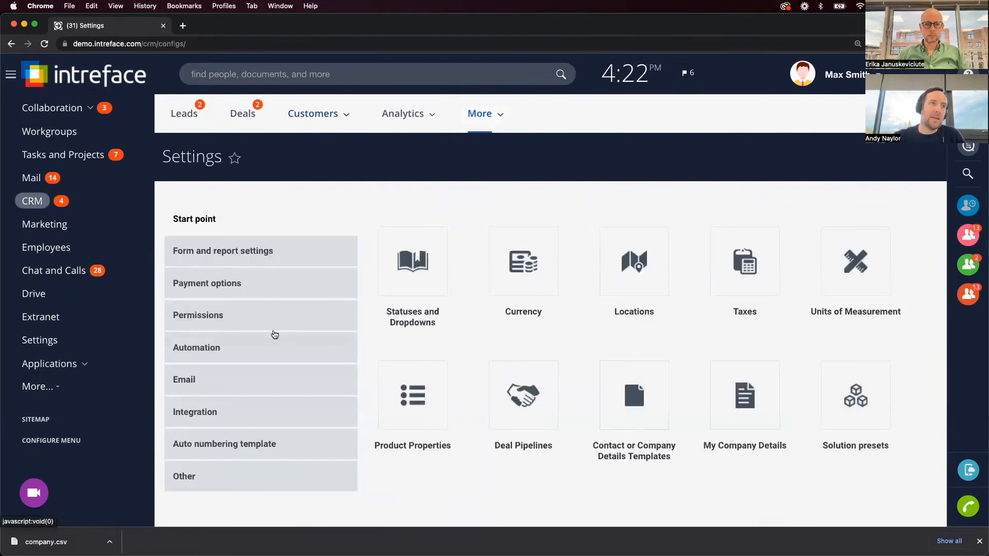
click(250, 254)
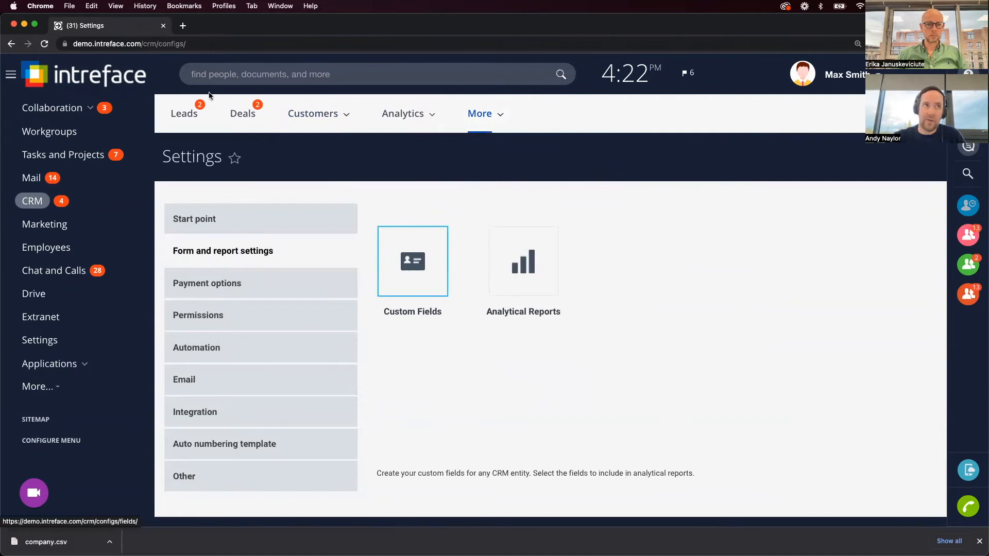
click(184, 117)
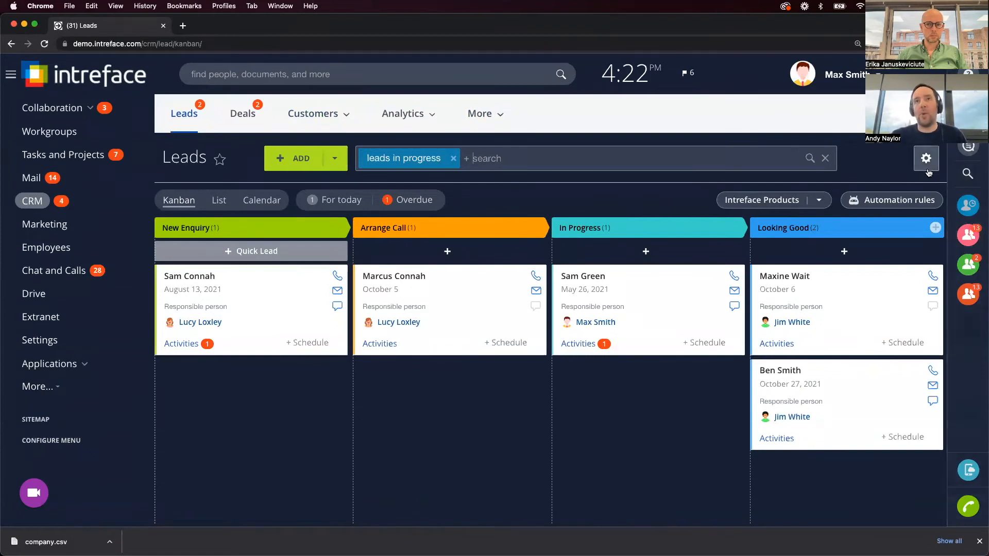
Browse the Marketplace apps for migrating from another CRM, then close the panel.
click(927, 158)
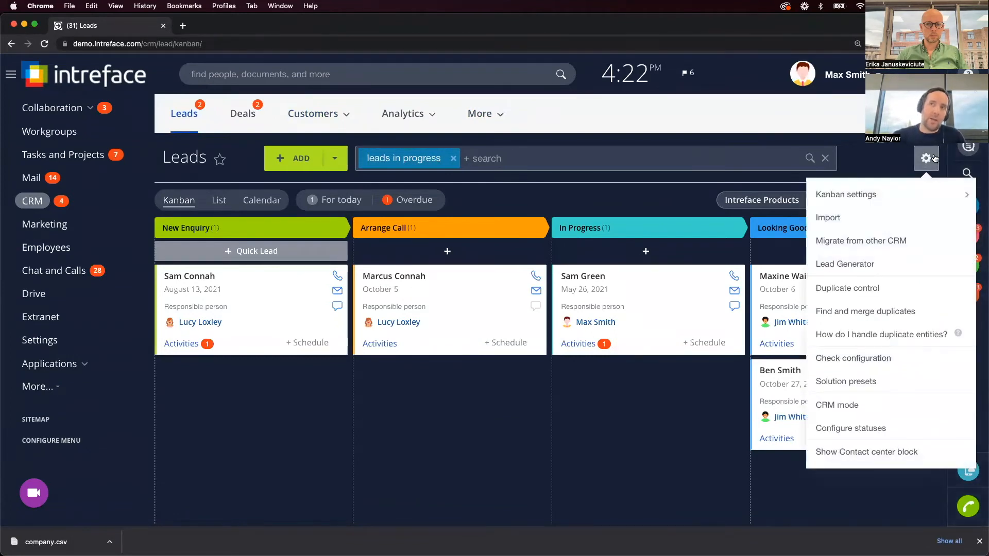
click(883, 242)
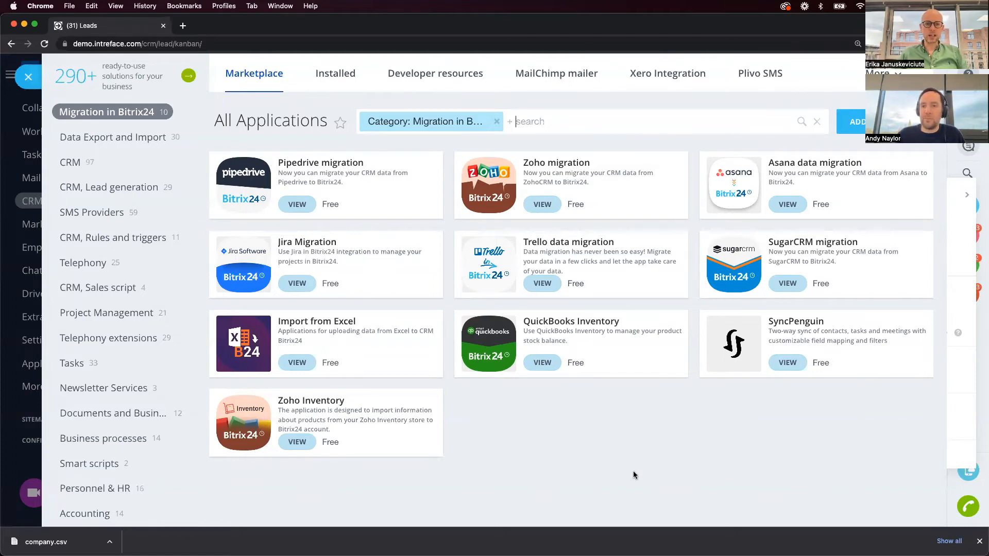
click(29, 84)
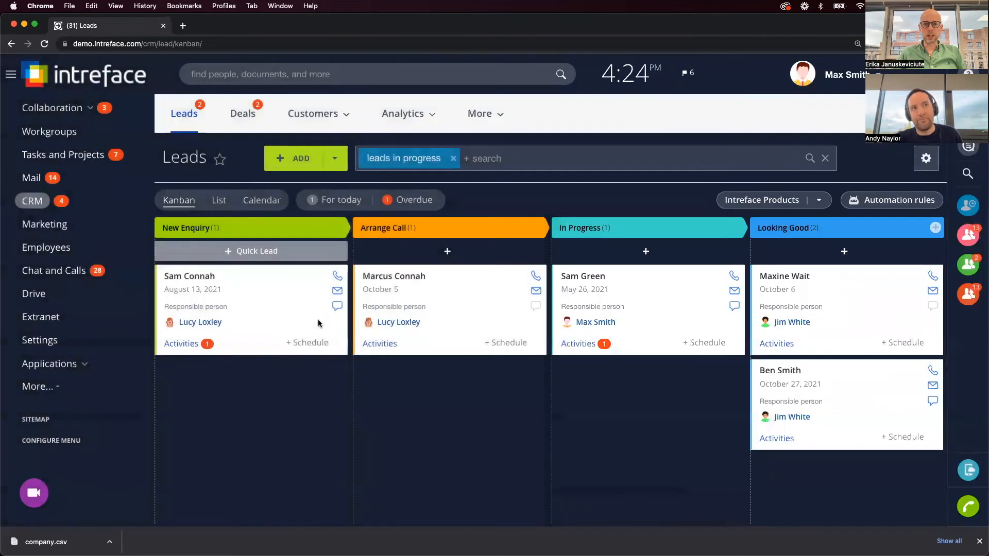
click(979, 541)
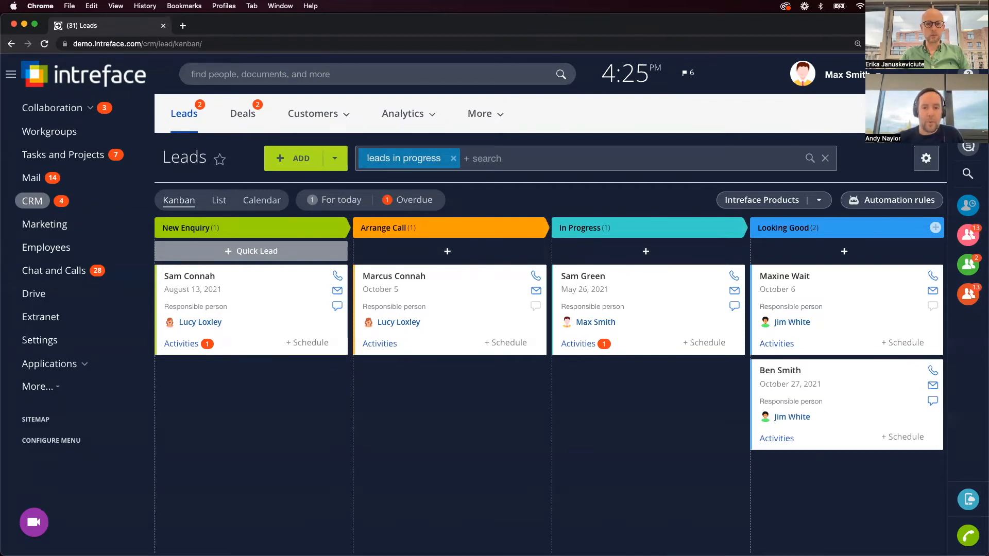
key(super+Tab)
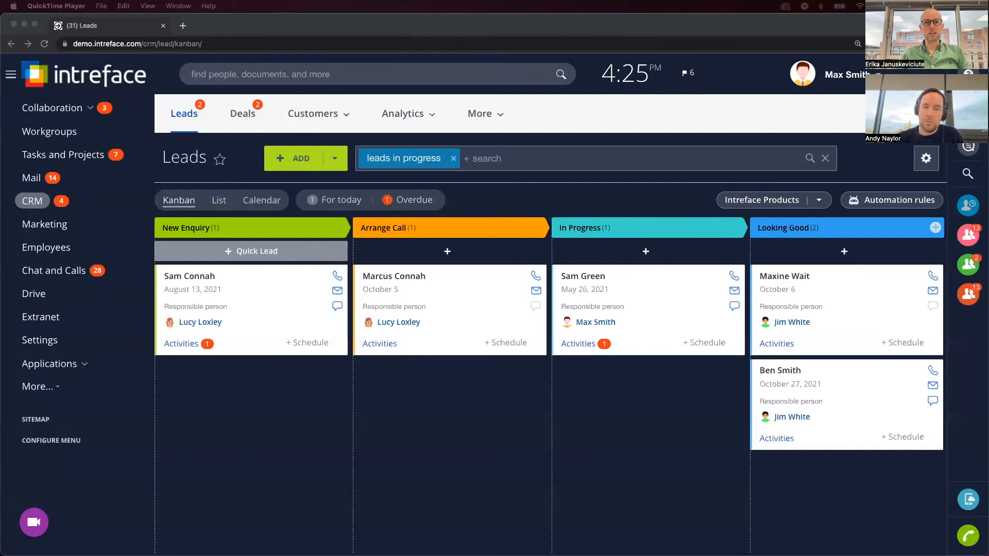
key(super+Tab)
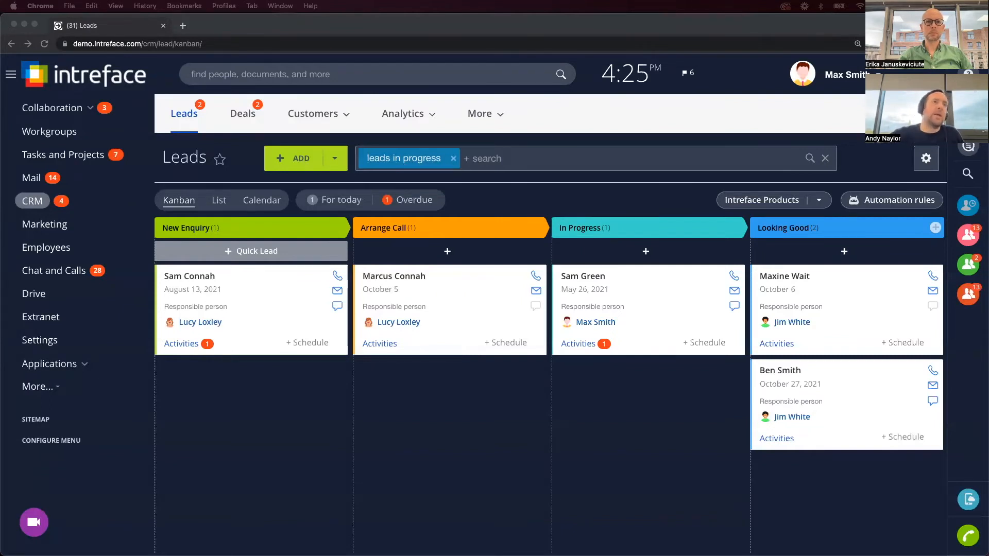
click(319, 114)
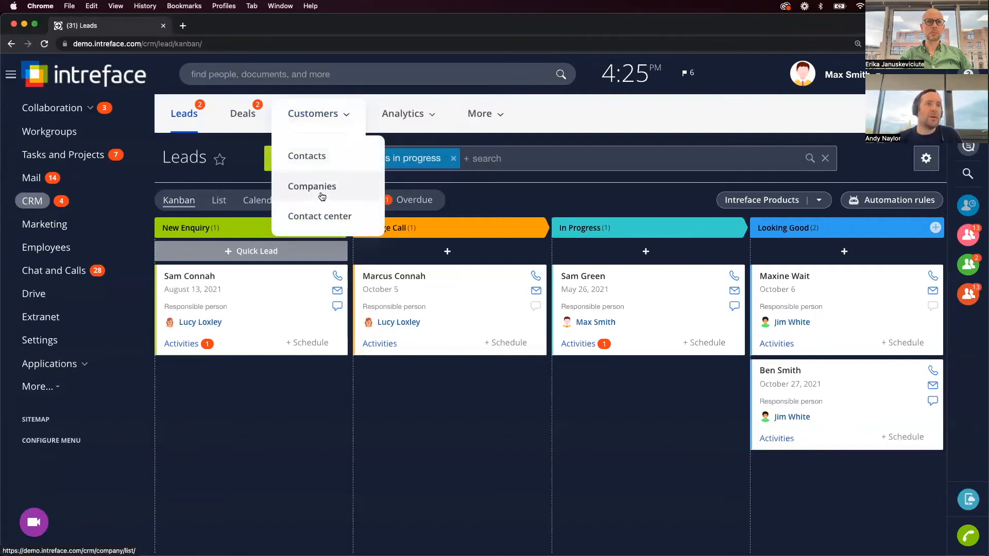
Open the Bread Limited company record and add a new empty section to its form.
click(312, 186)
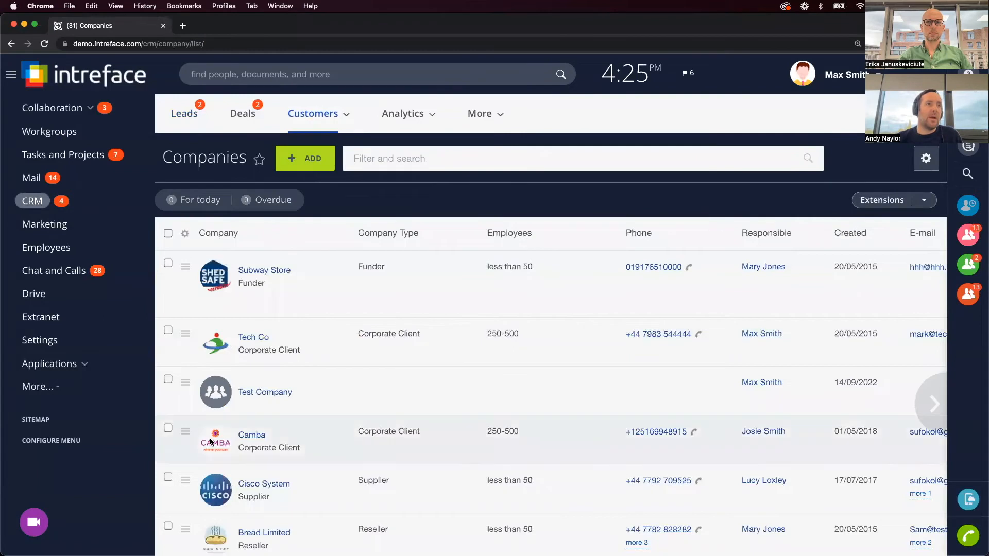
scroll(232, 464, down, 4)
scroll(263, 484, up, 2)
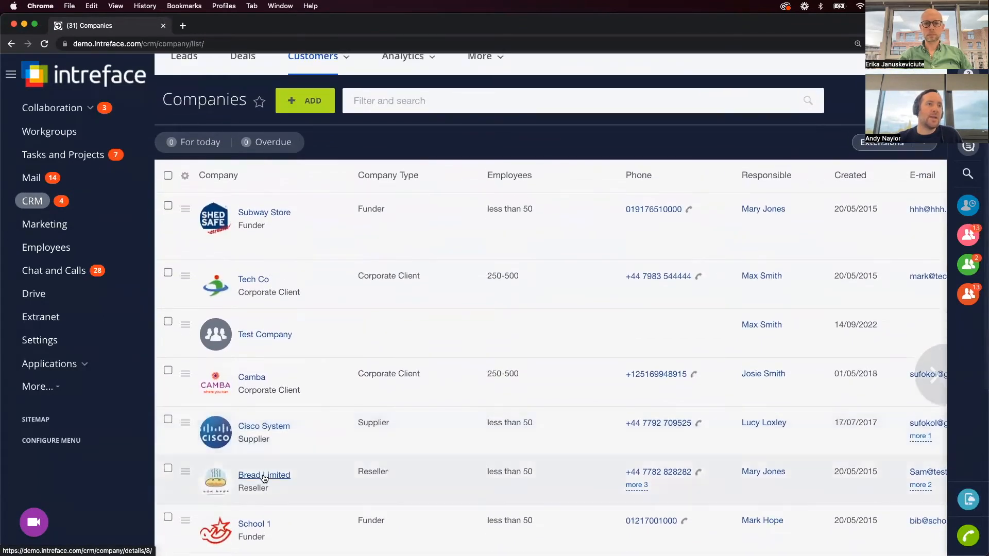
scroll(262, 474, down, 3)
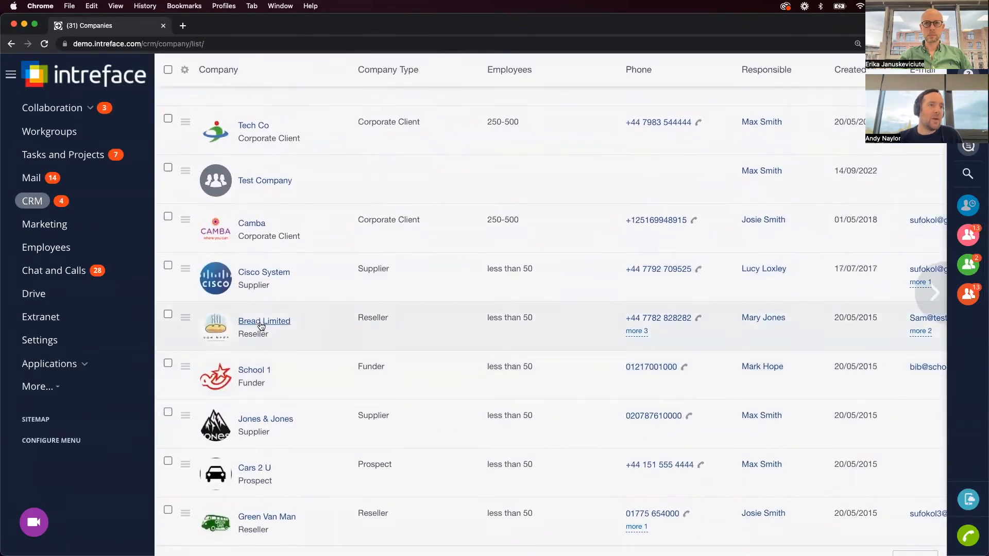
click(261, 322)
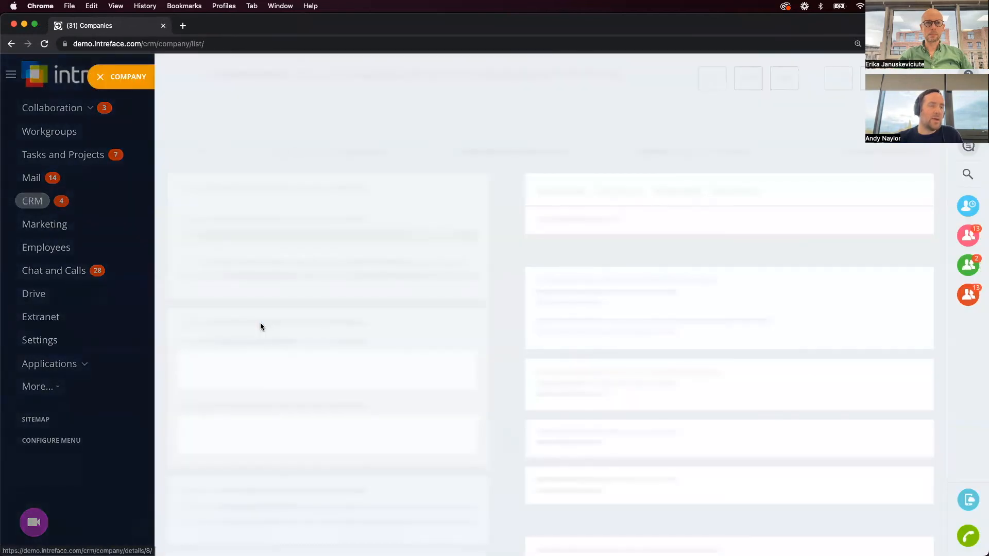
scroll(320, 424, down, 5)
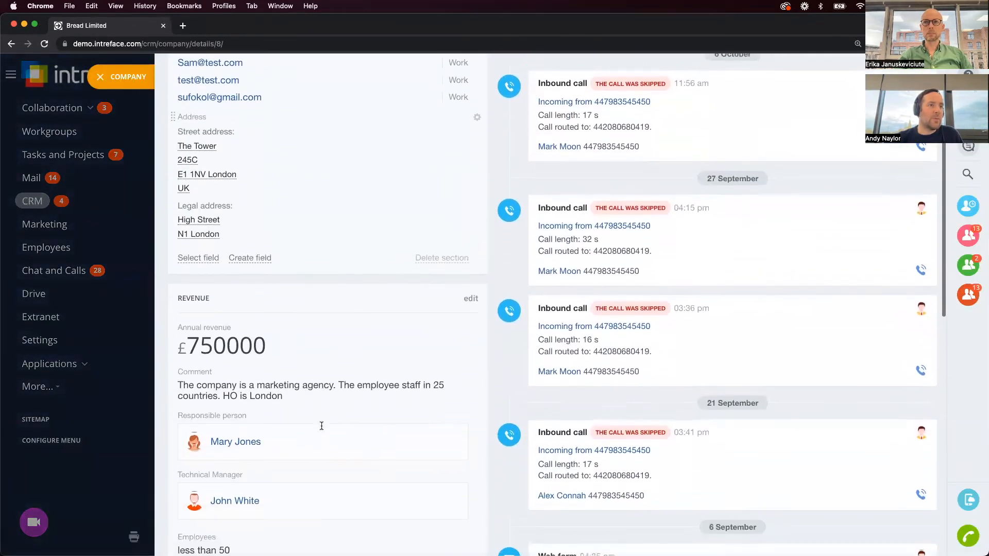
scroll(321, 426, down, 4)
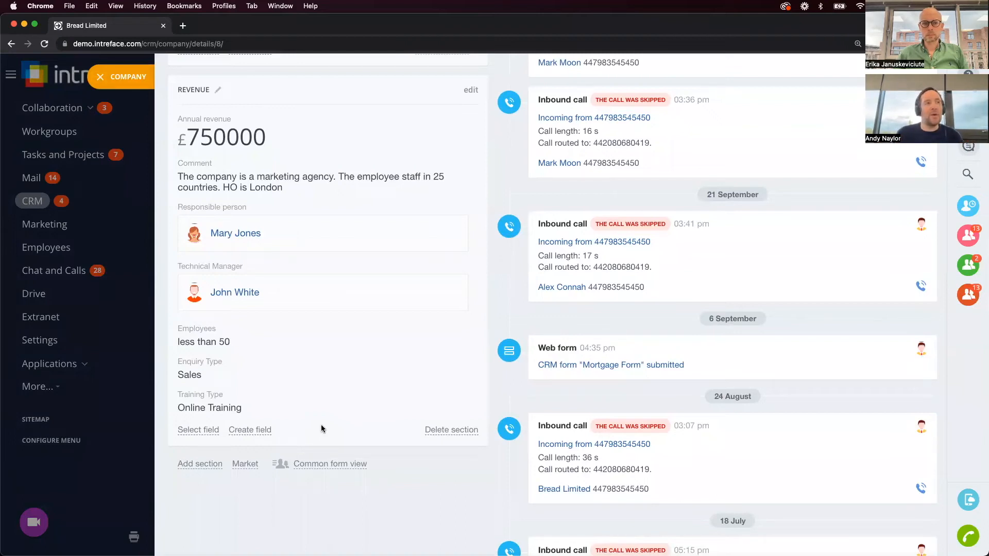
click(194, 463)
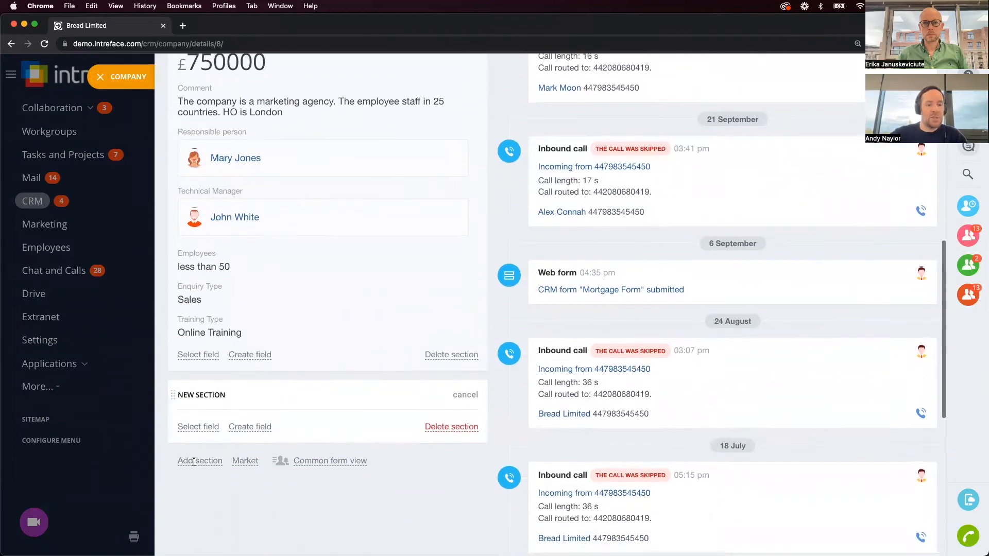
Title the section PROJECTS and add a multiple Link field named Associated Projects.
text(PROJECT MANA)
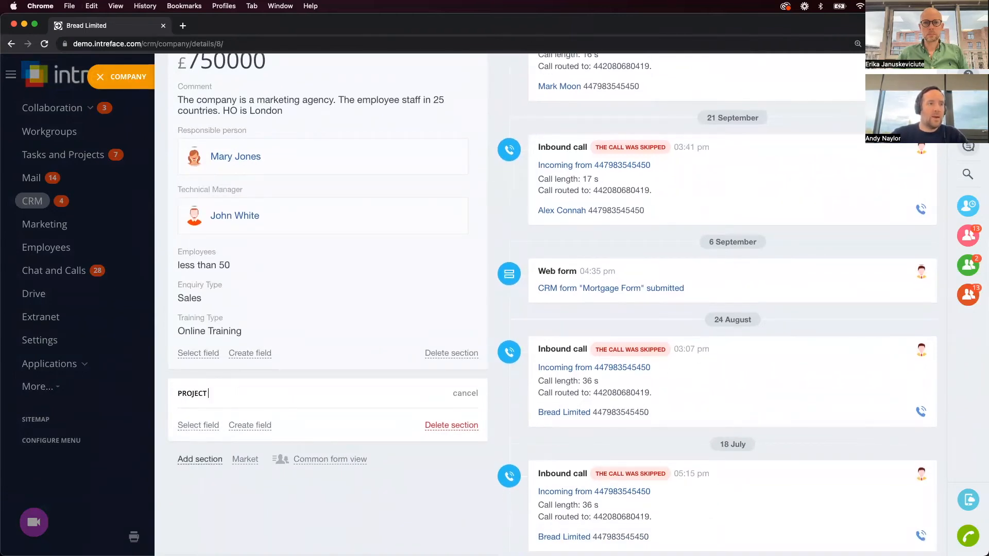
key(Return)
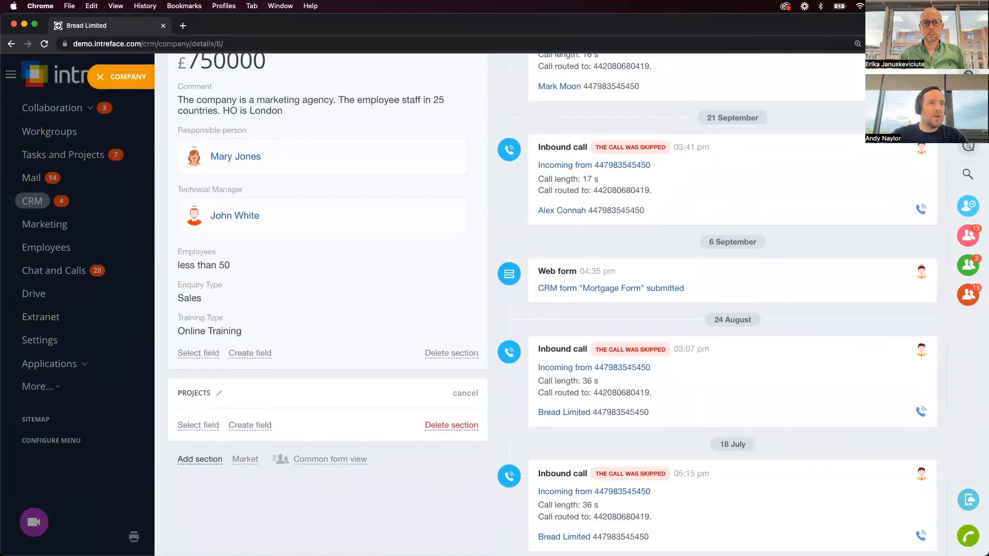
click(257, 426)
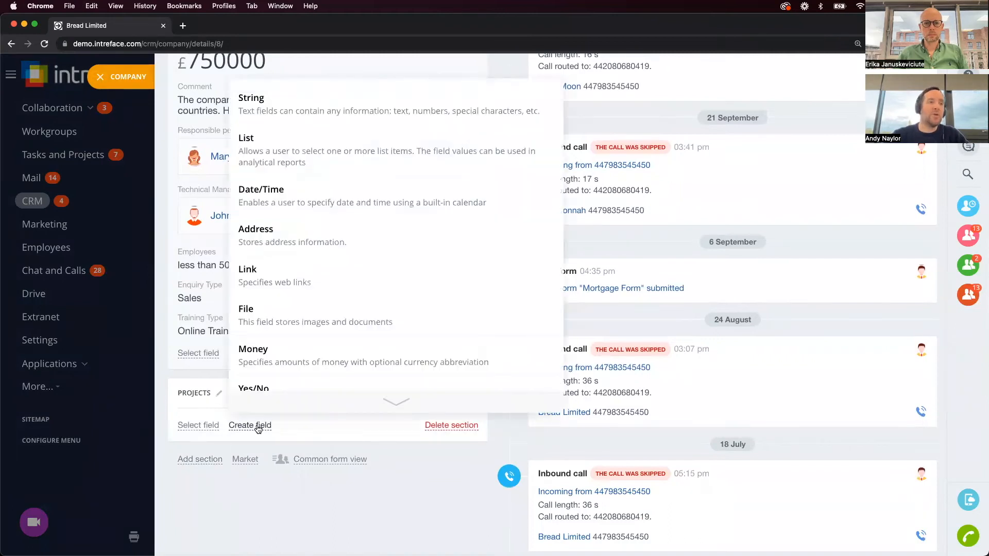
click(276, 280)
click(182, 430)
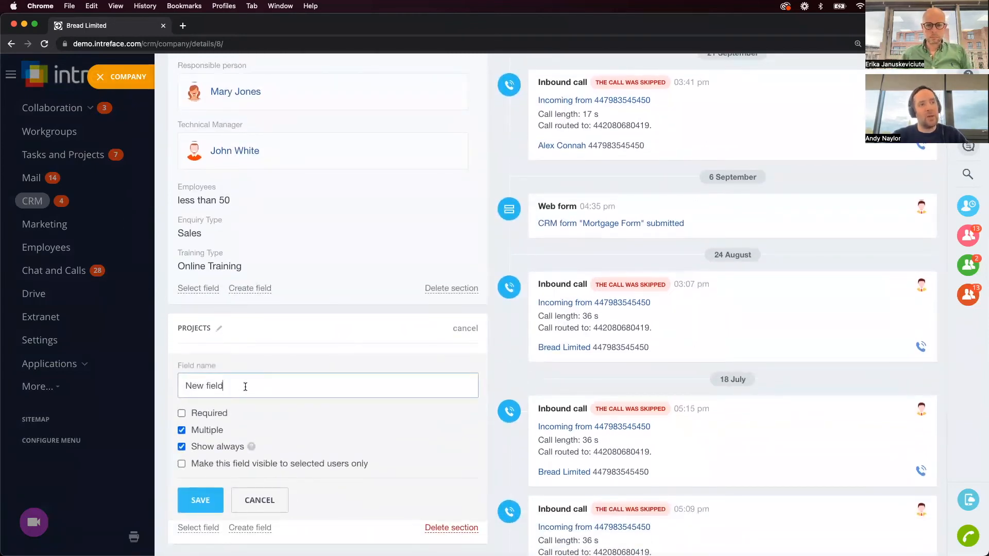
drag(243, 386, 180, 387)
text(Asso)
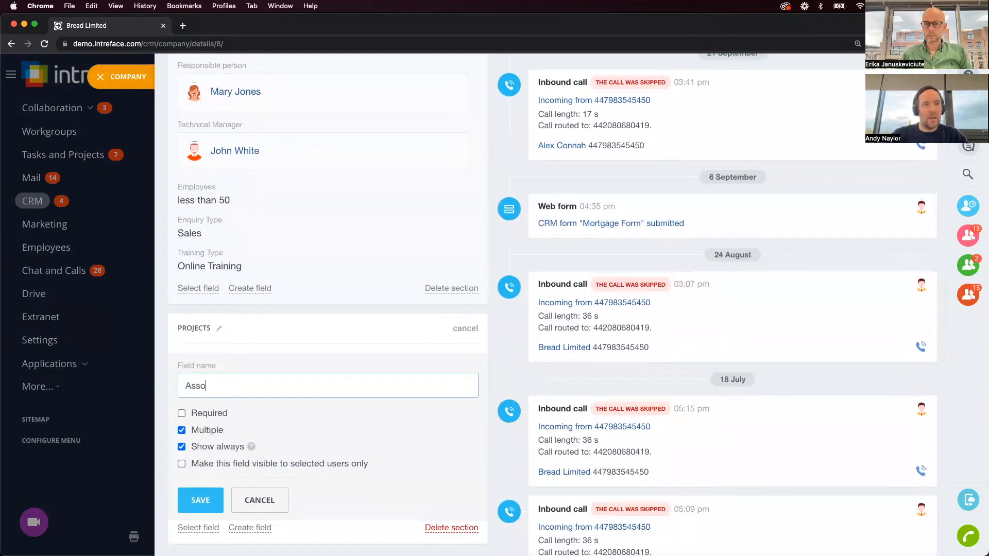
text(ciated Projects)
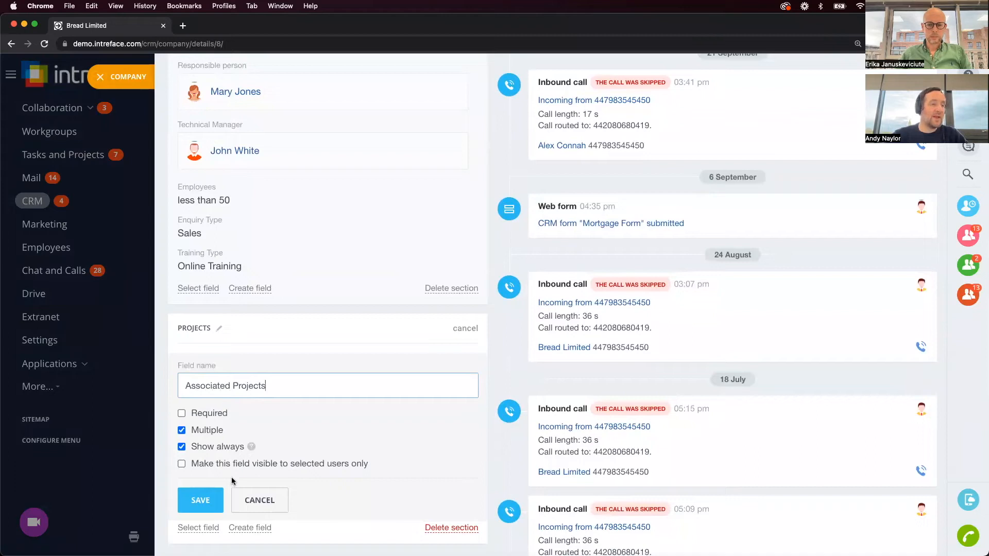
click(205, 501)
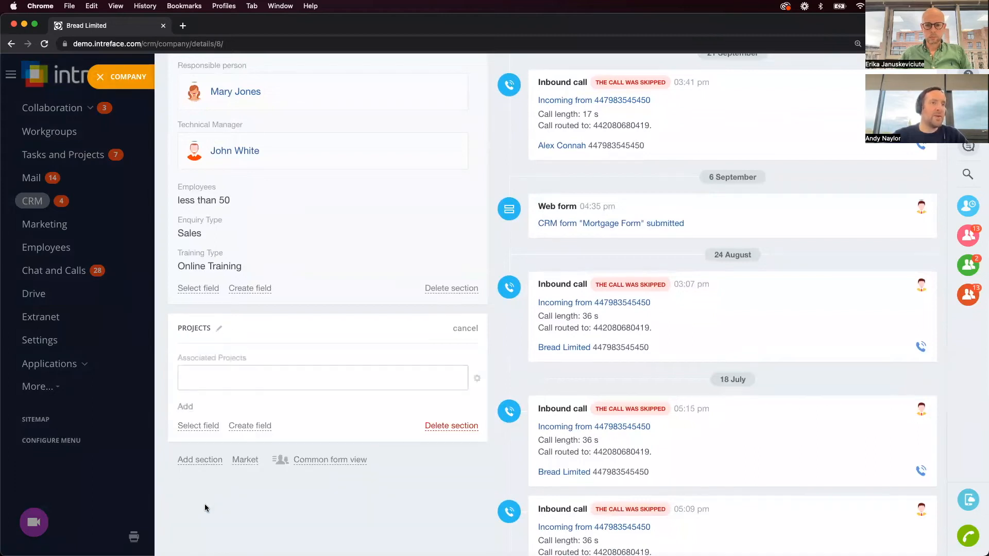
click(115, 83)
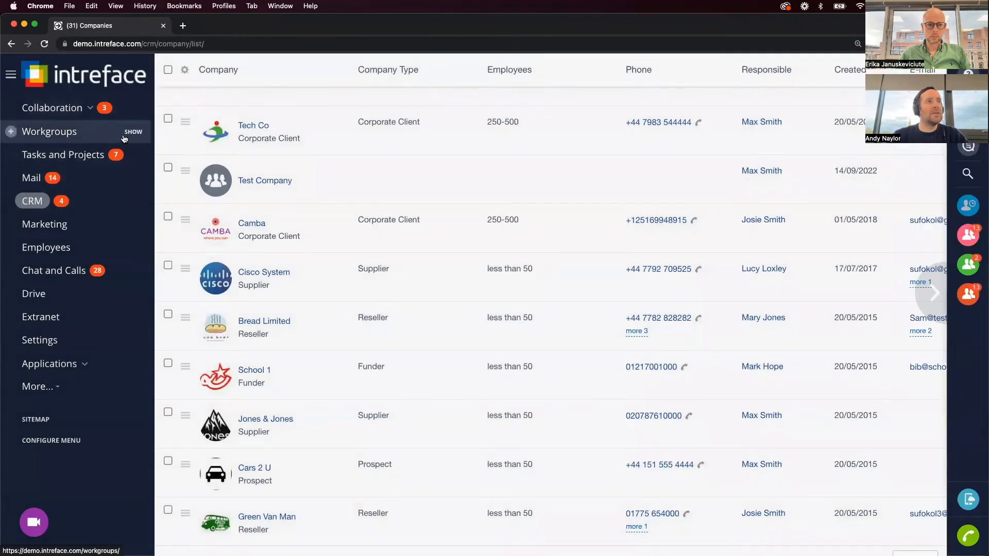
Copy the web address of the Construction Project Team workgroup.
click(46, 135)
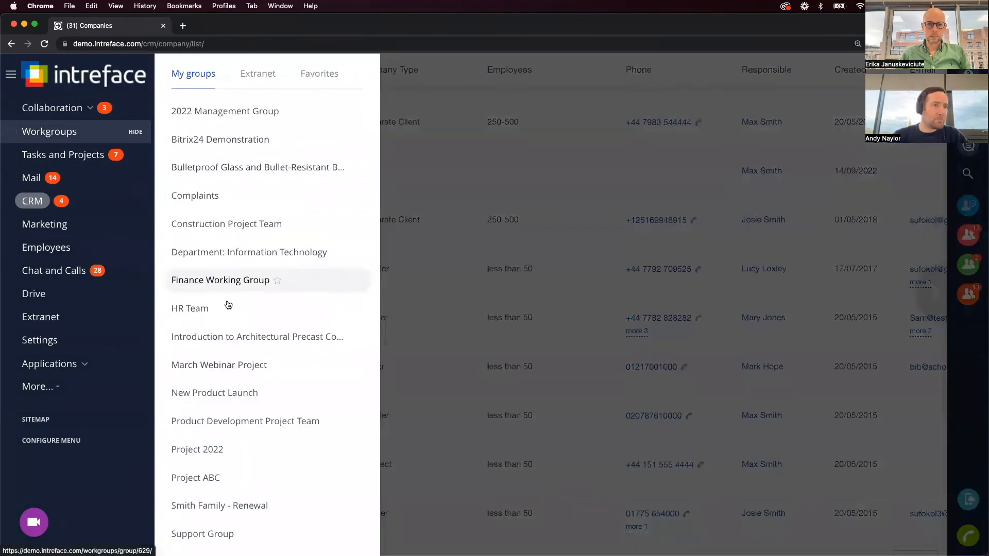
click(207, 231)
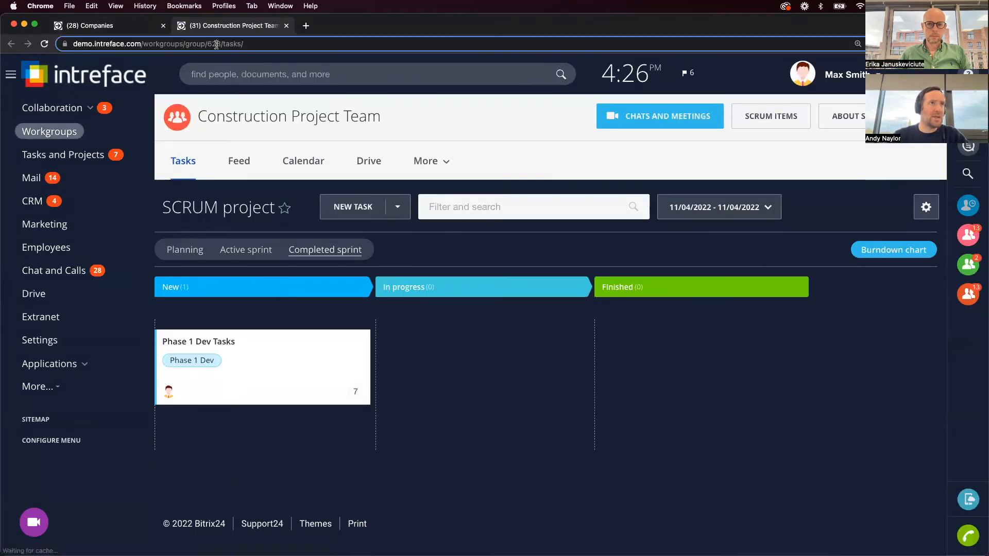
click(216, 44)
key(super+c)
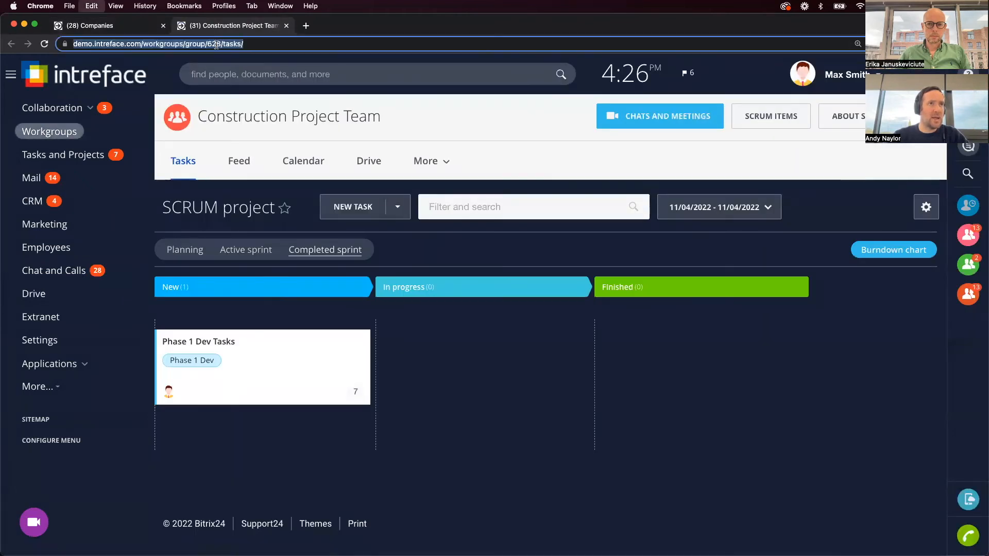
click(138, 26)
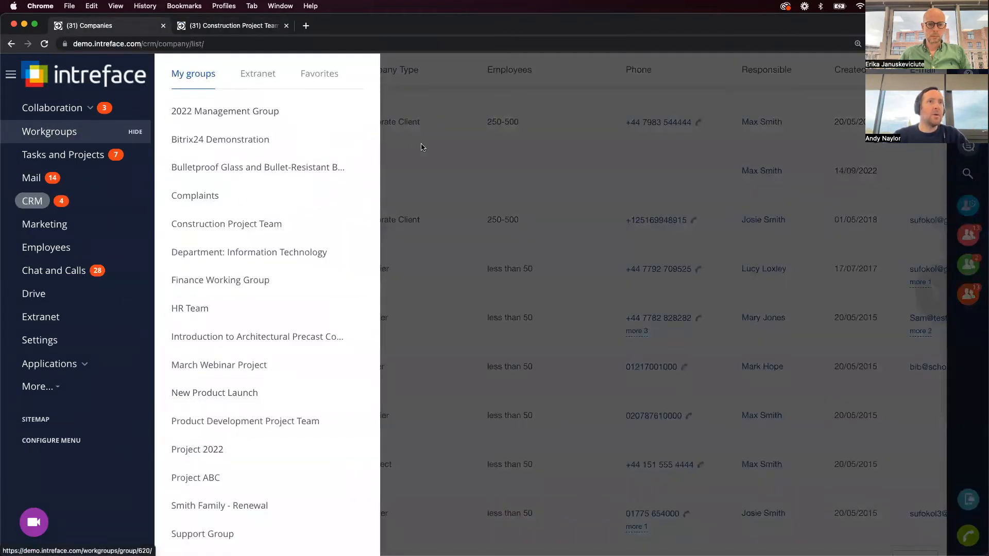
click(419, 148)
Paste the workgroup address into Bread Limited's Associated Projects field and save it.
click(264, 324)
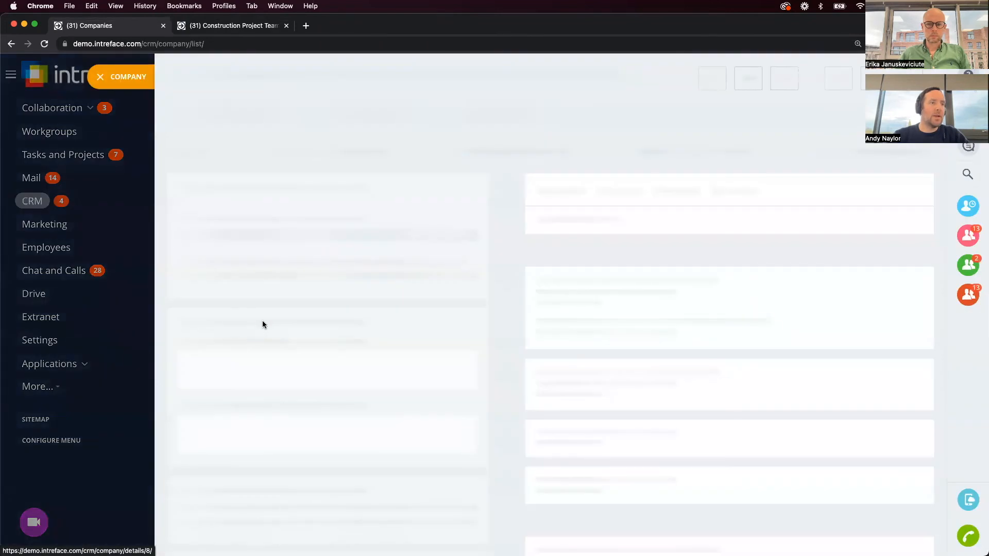
scroll(277, 416, down, 10)
scroll(277, 418, down, 4)
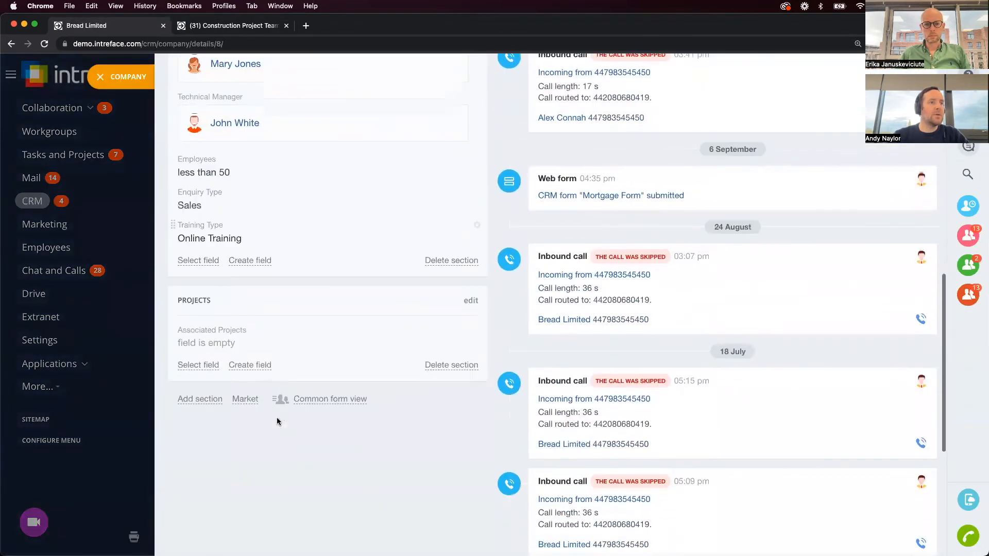
click(222, 343)
key(super+v)
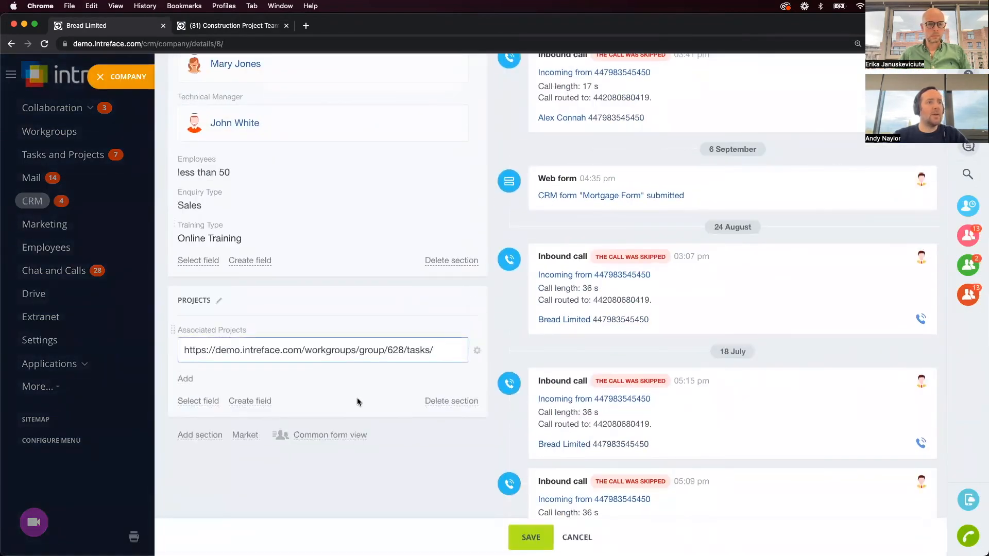
click(531, 538)
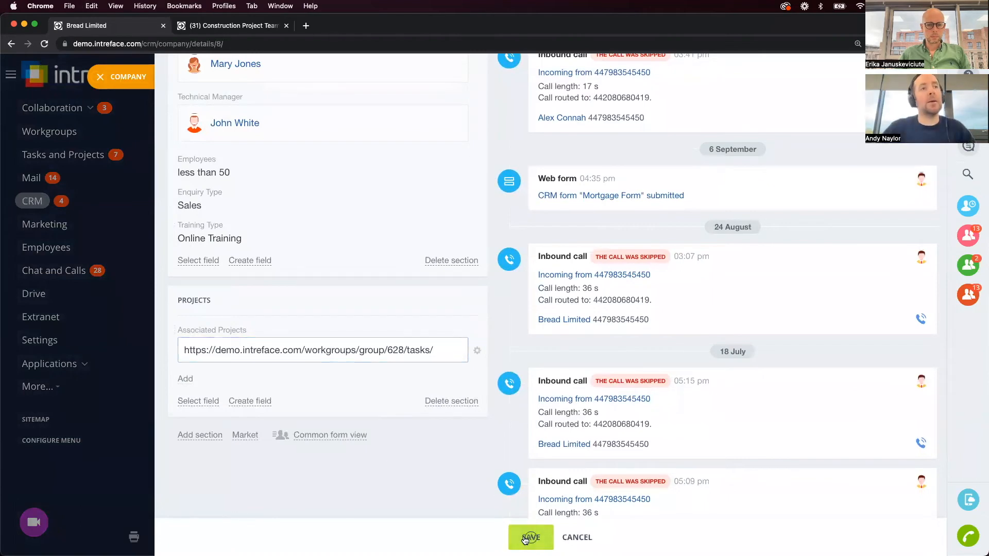
Follow the Associated Projects link to check the workgroup tasks page, then close those tabs.
scroll(356, 378, down, 16)
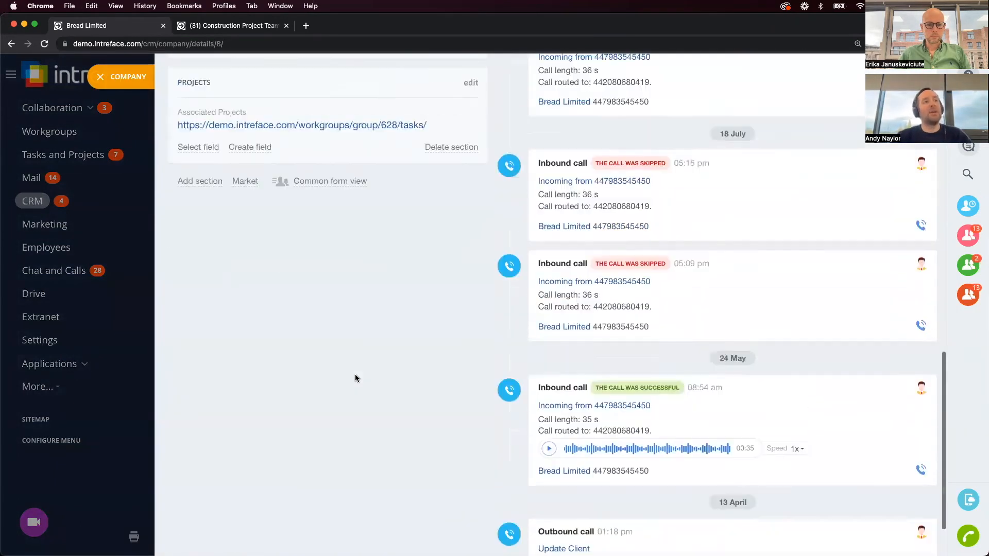
scroll(356, 377, up, 6)
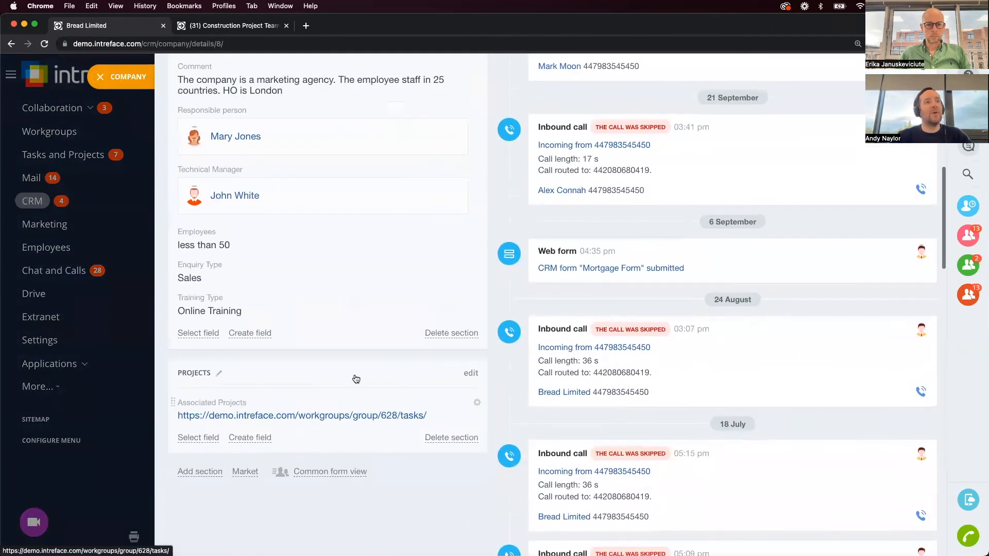
click(331, 416)
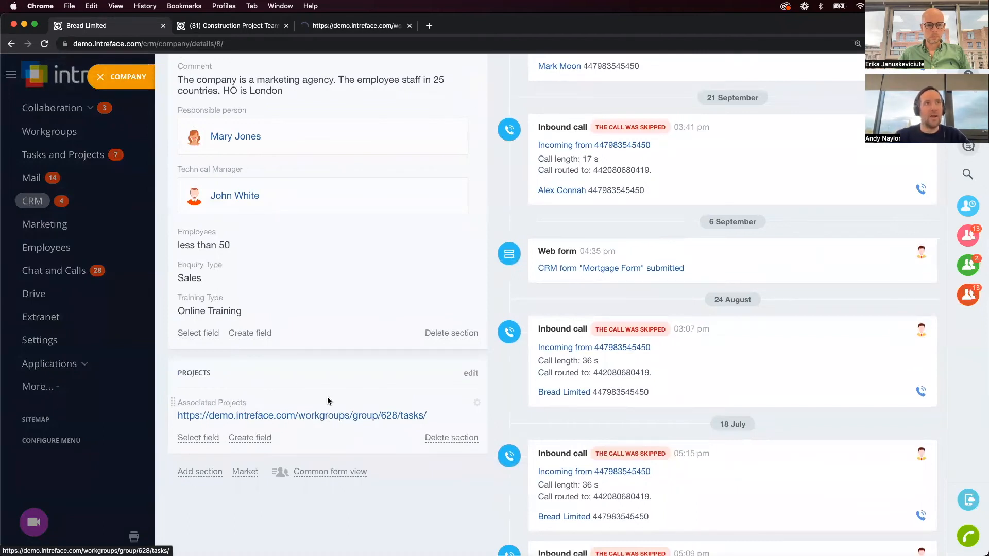
click(206, 28)
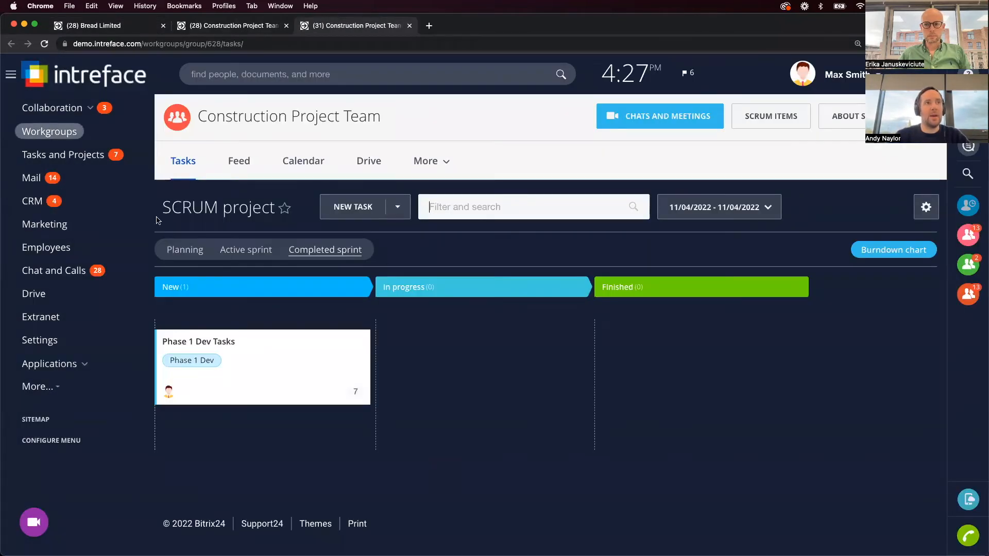
click(409, 26)
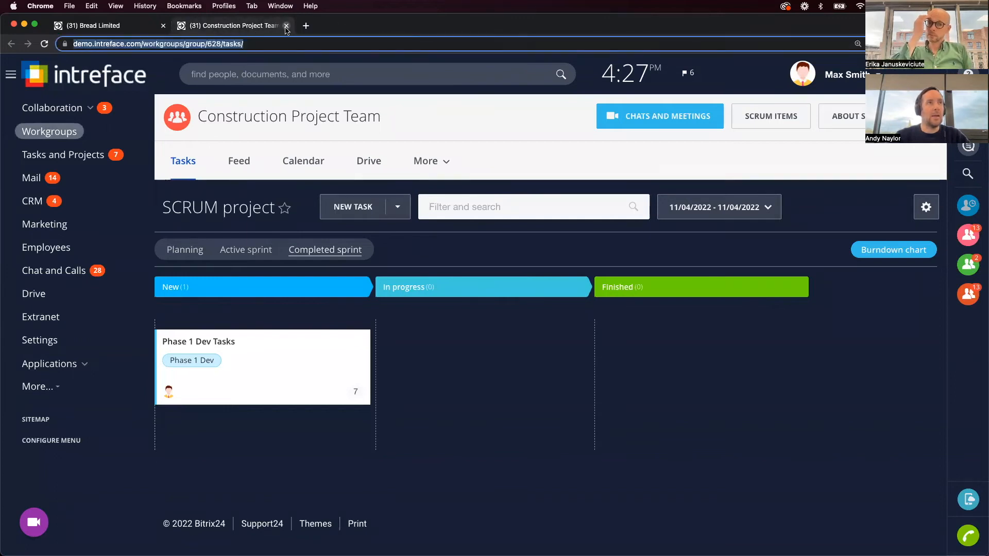
click(287, 26)
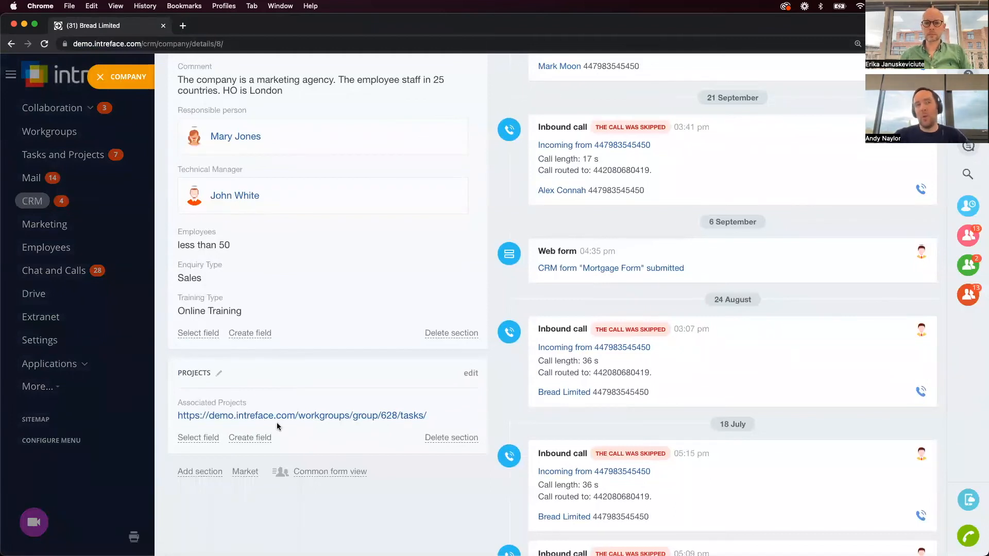
scroll(277, 423, up, 6)
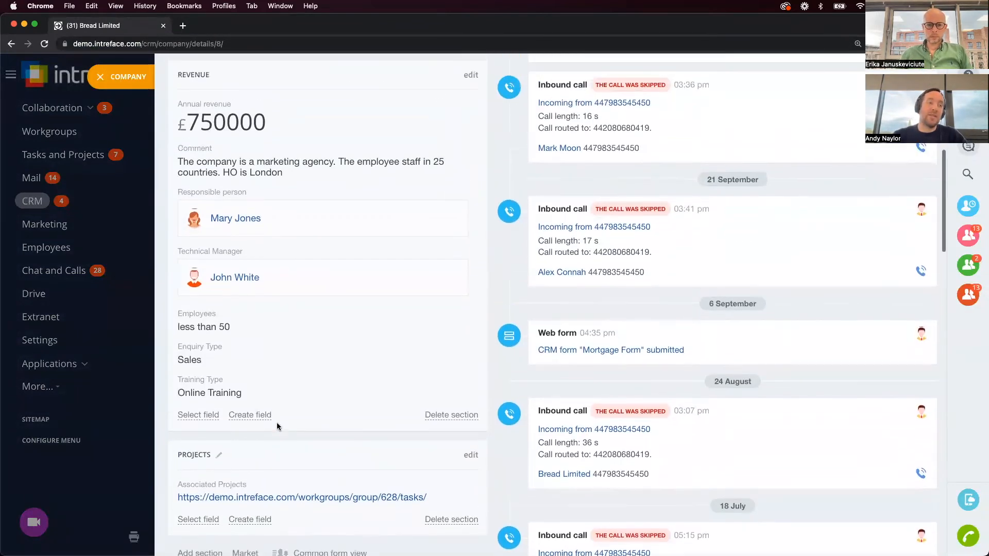
scroll(277, 423, up, 5)
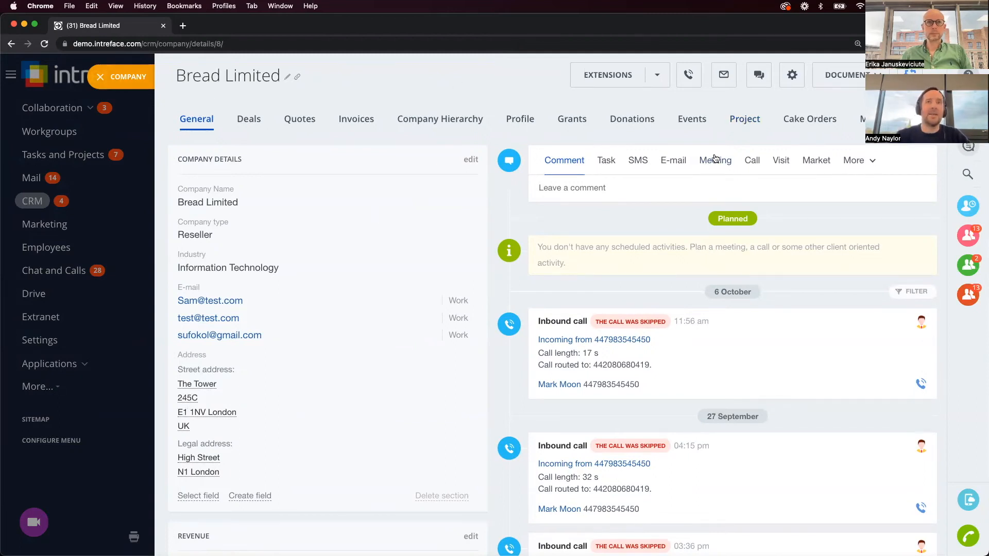
Open Bread Limited's Project tab and preview the new project form without saving.
click(744, 124)
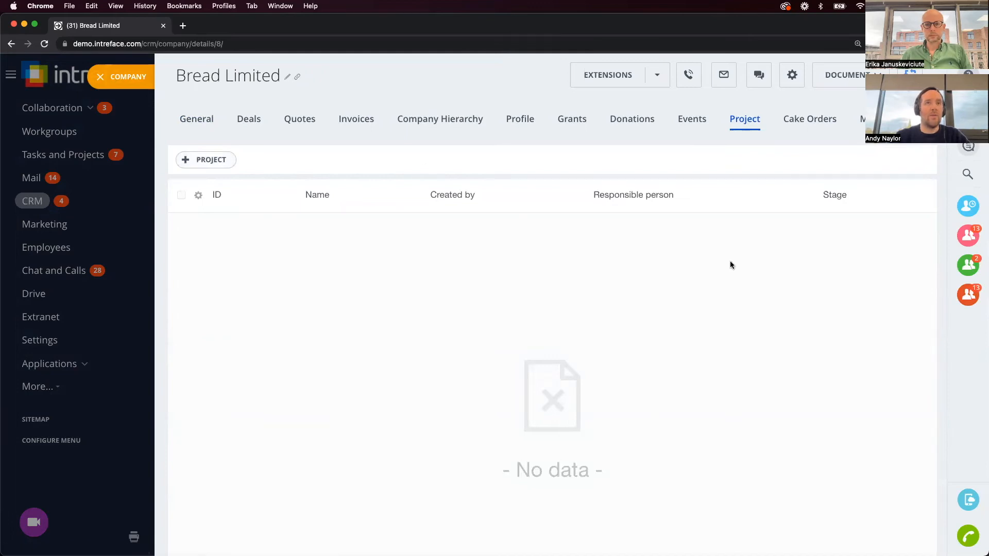
click(218, 160)
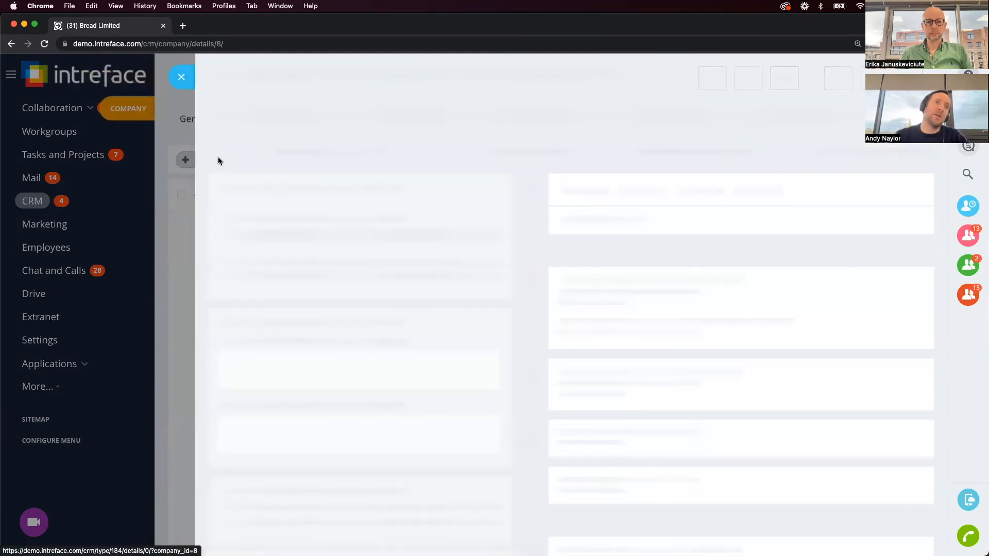
scroll(262, 324, down, 5)
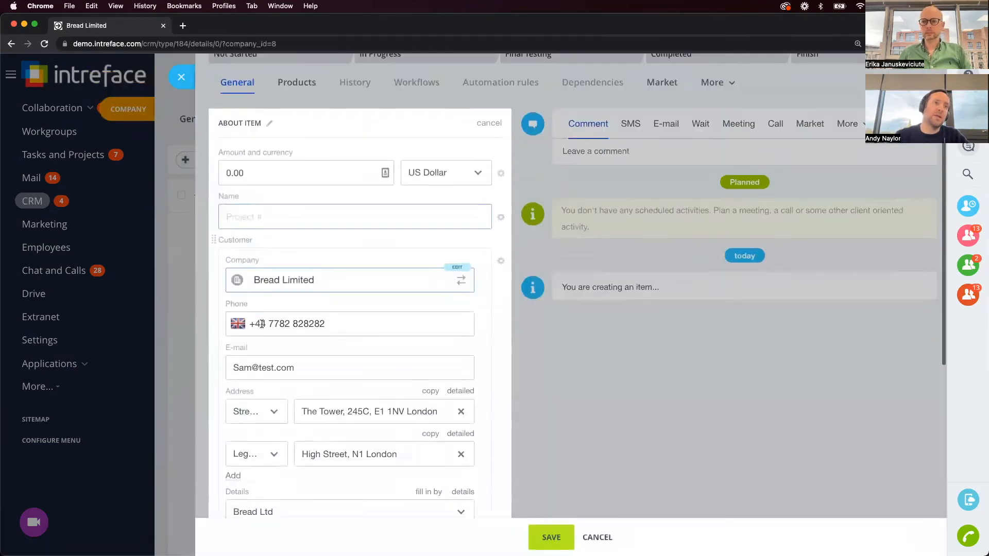
scroll(261, 328, down, 4)
scroll(261, 328, up, 8)
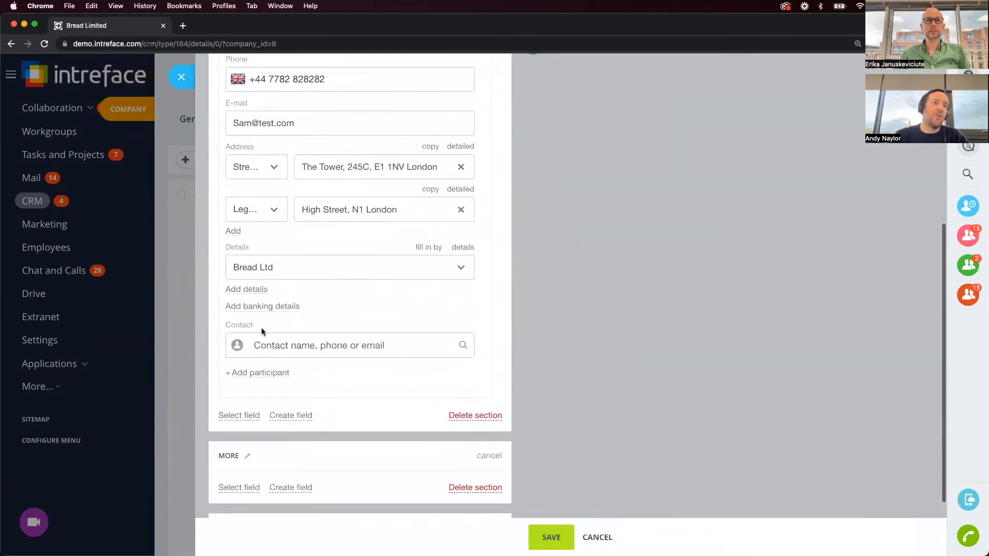
click(179, 81)
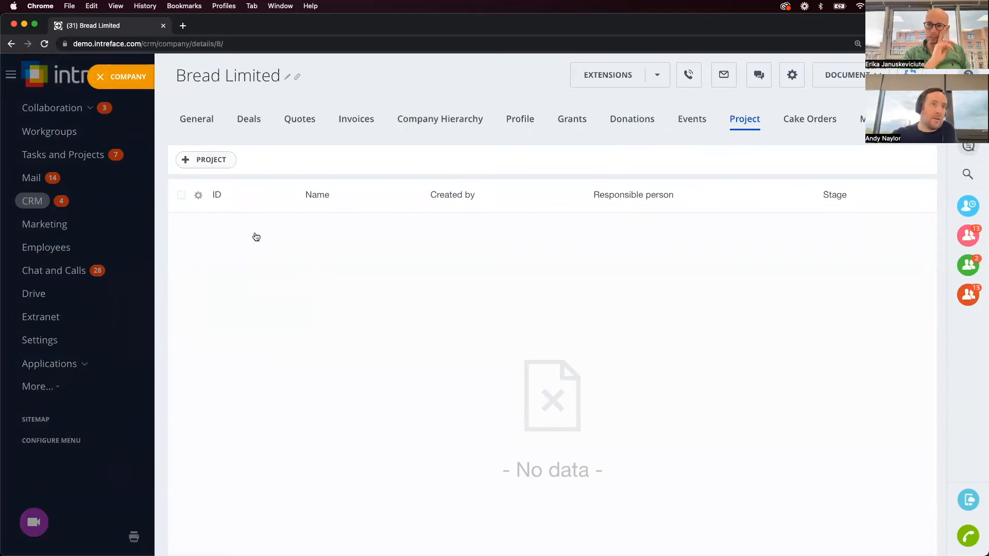
Create and save 'Project ABC' for Bread Limited, hiding the Amount and currency field.
click(206, 160)
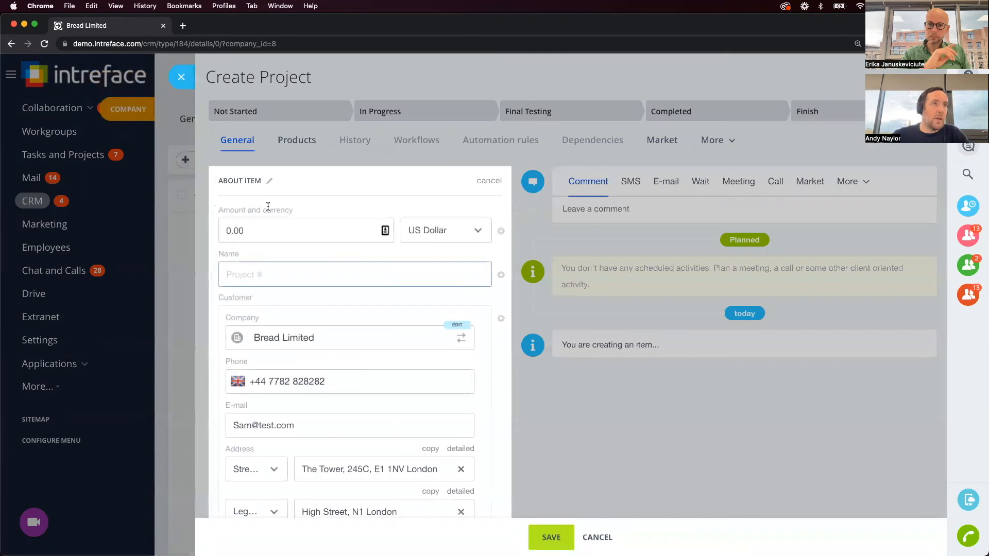
text(Project ABC)
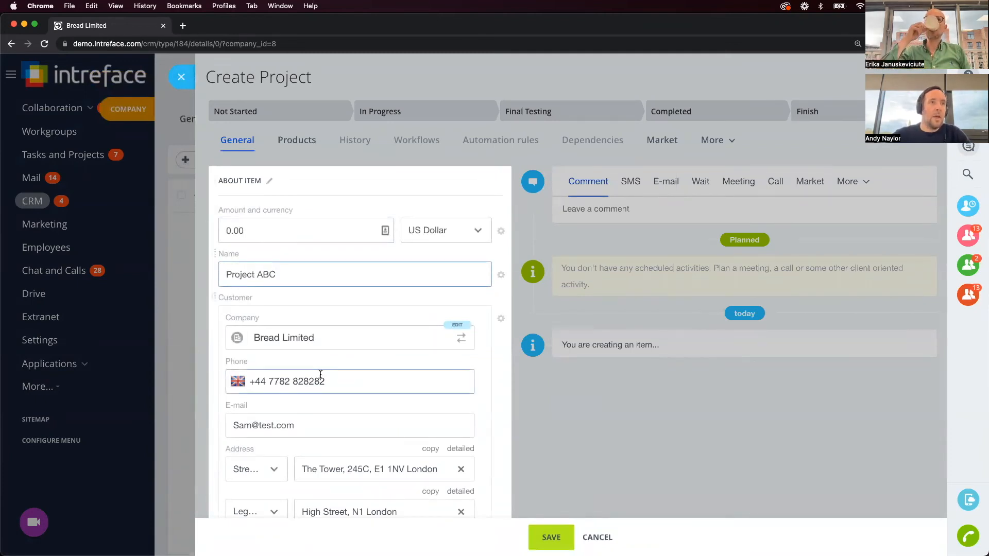
click(501, 231)
click(510, 255)
scroll(483, 430, down, 1)
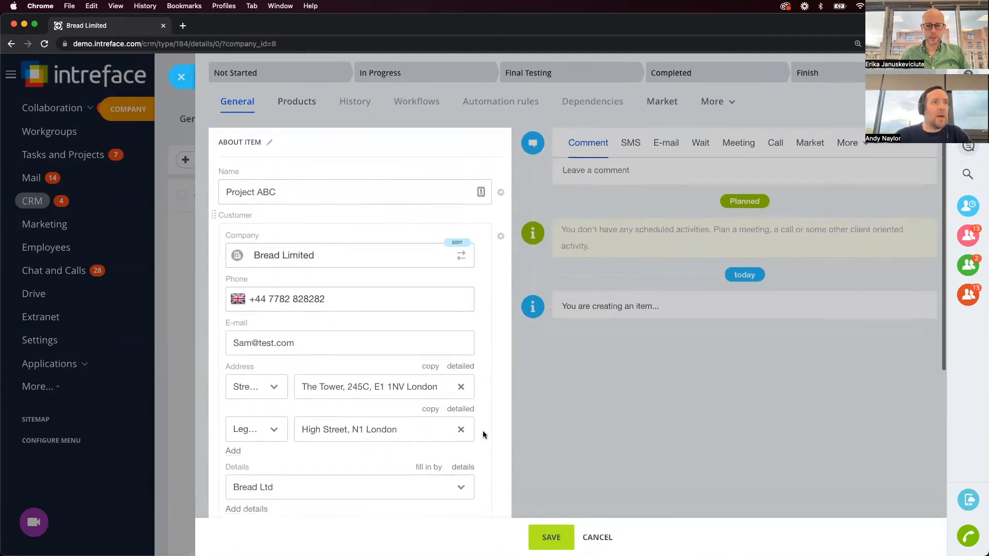
scroll(483, 435, down, 1)
scroll(388, 173, down, 1)
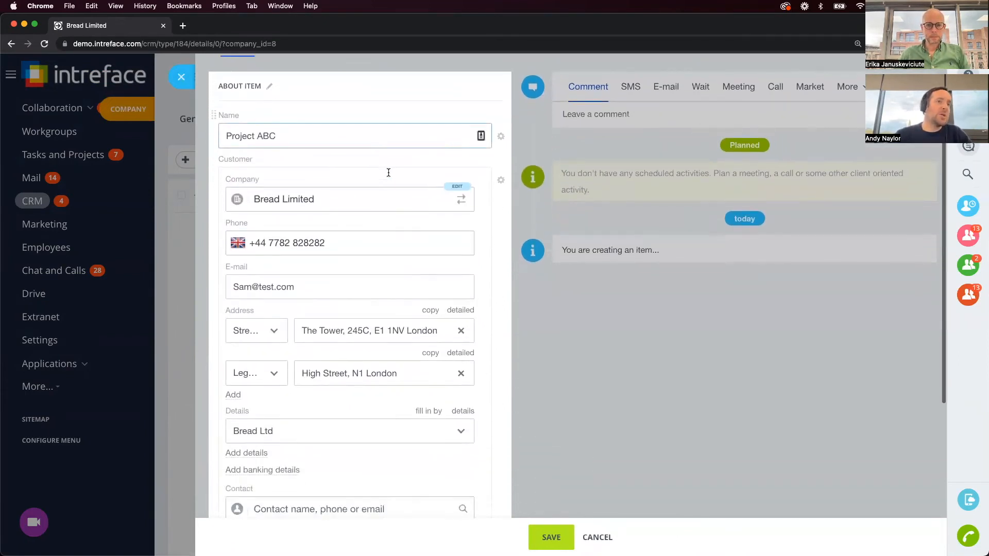
click(551, 537)
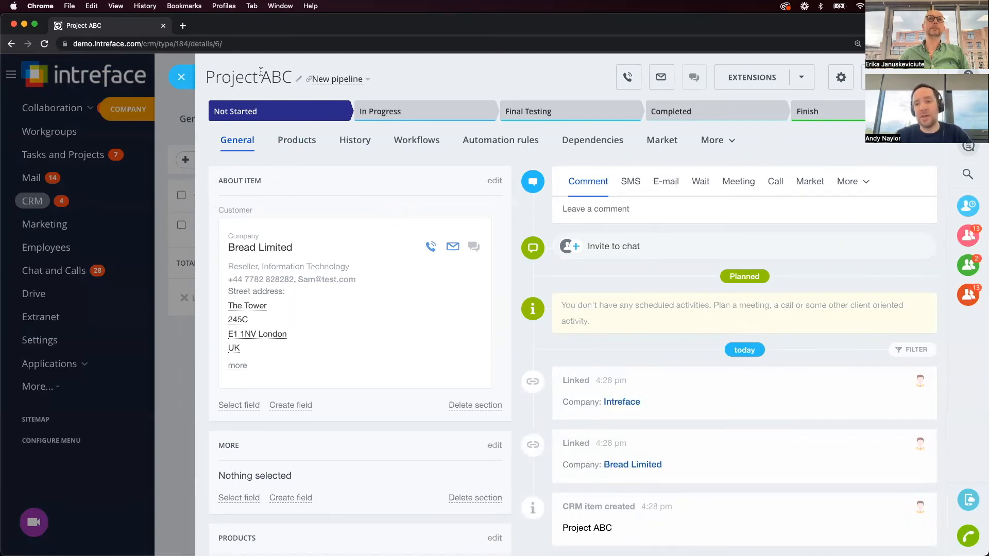
click(181, 77)
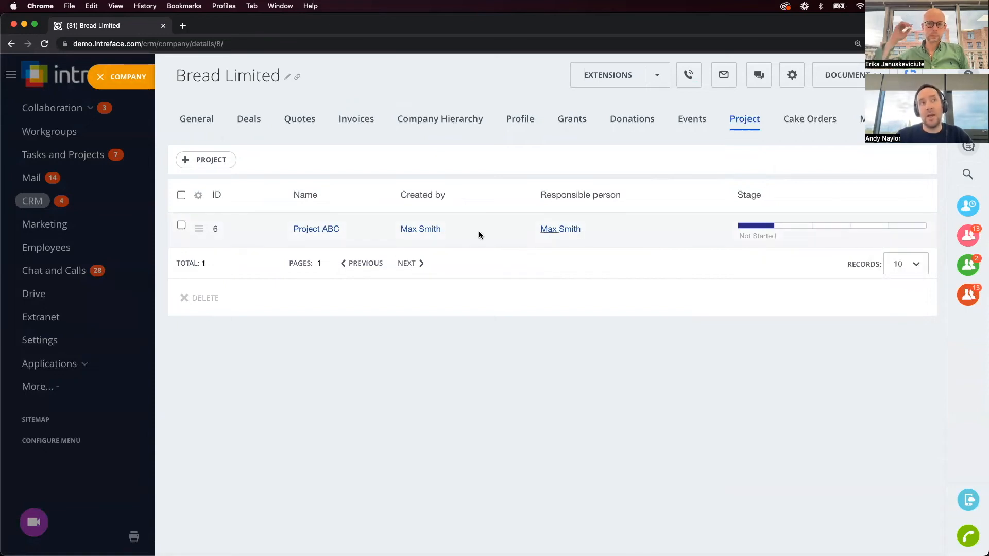
Add the Pipeline column to the project list, then return to the General tab's workflows.
click(198, 195)
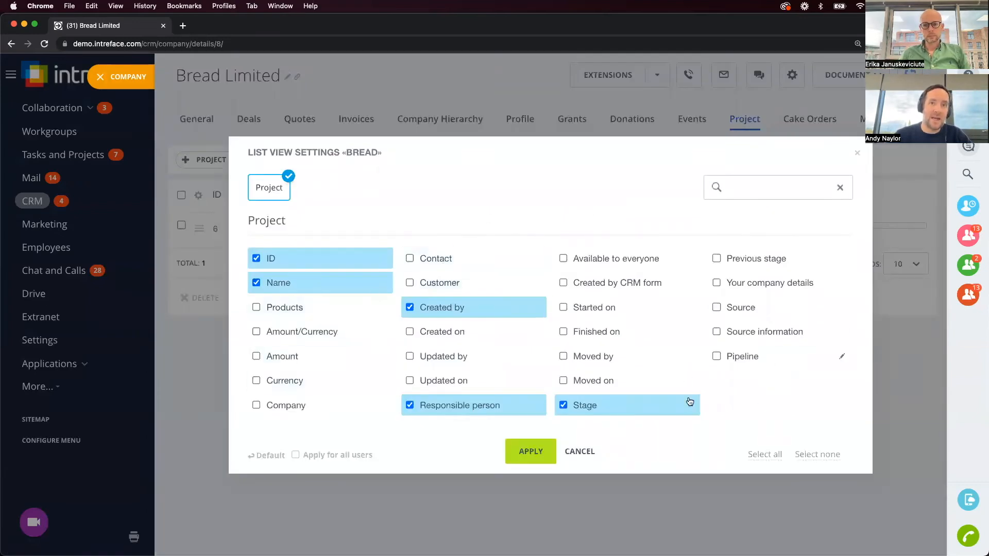
click(716, 356)
click(530, 452)
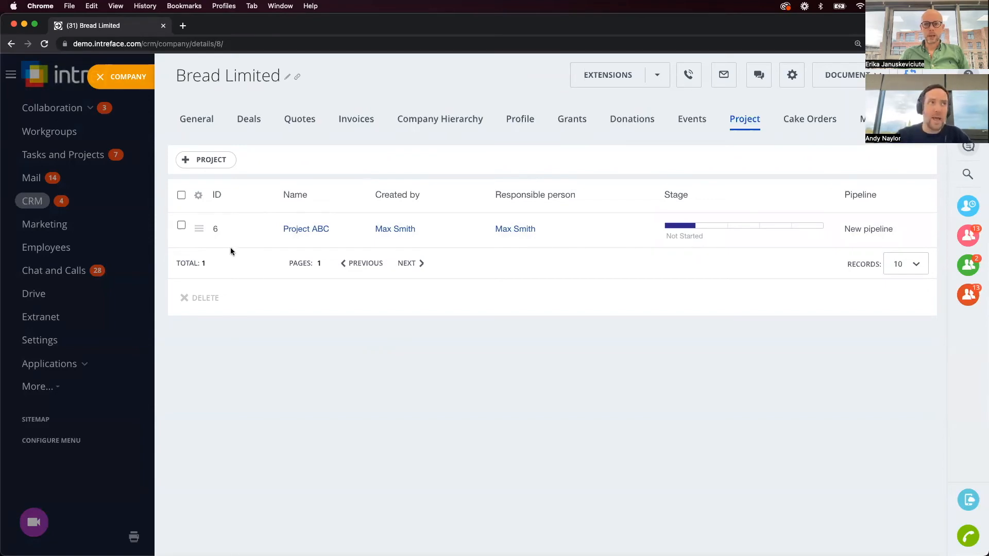
click(190, 118)
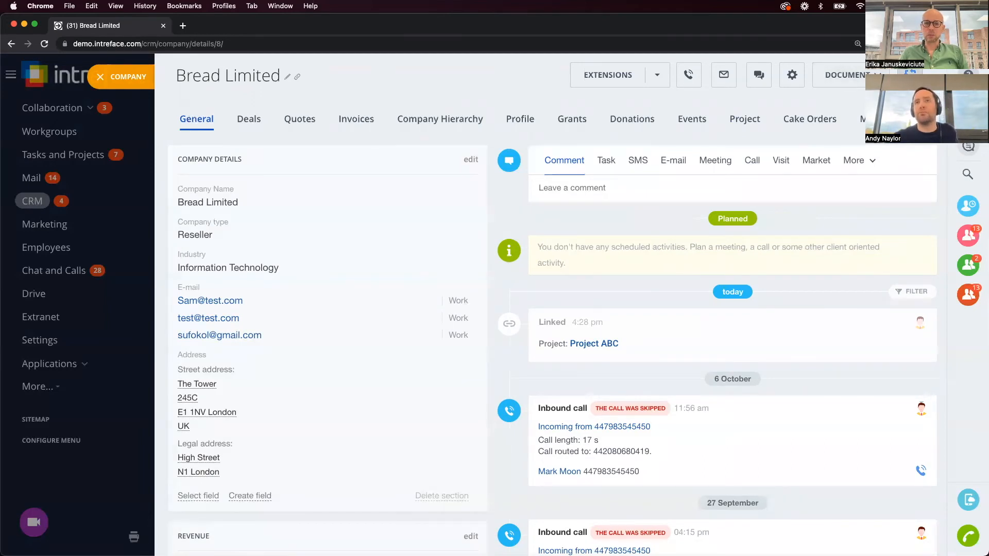
click(910, 74)
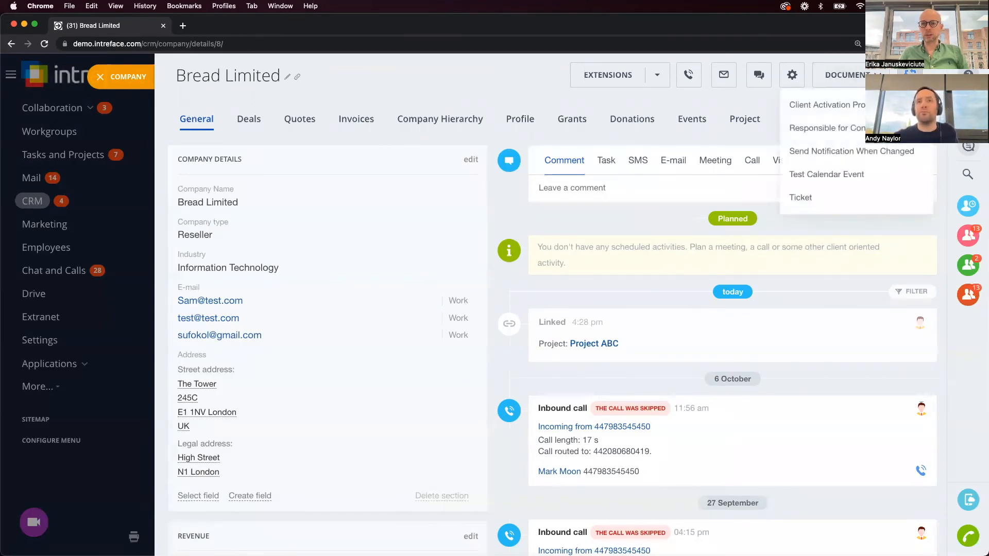
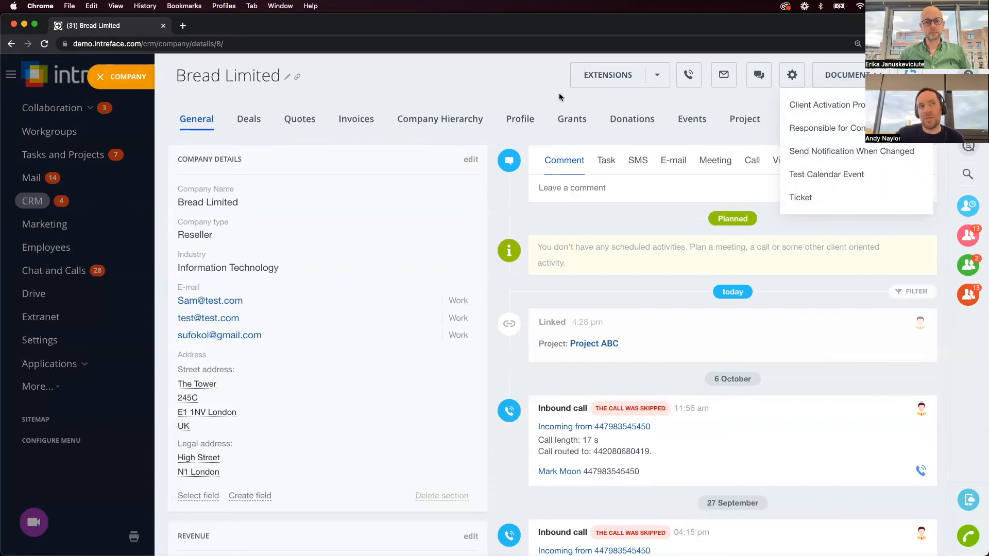
Dismiss the Documents menu and close the Bread Limited company card.
click(481, 79)
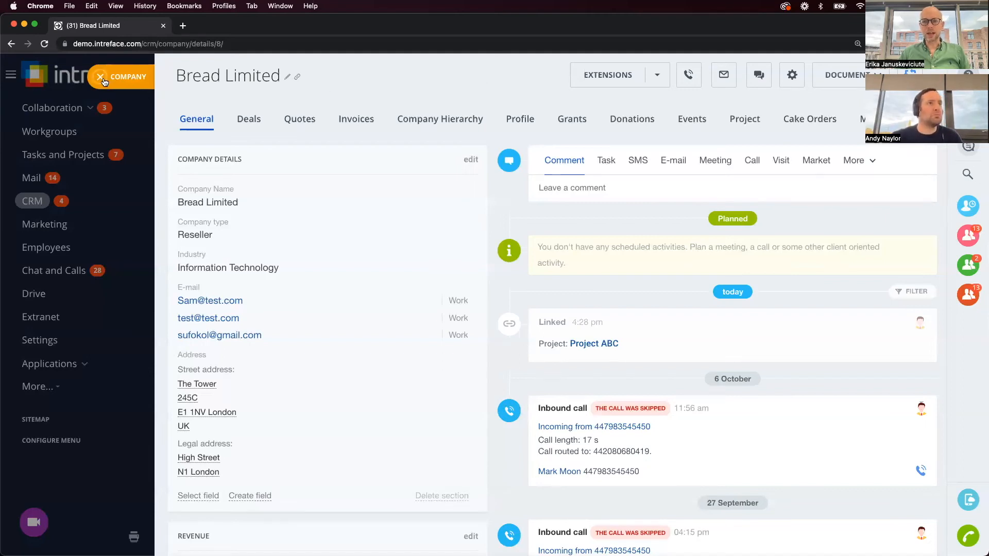
click(142, 70)
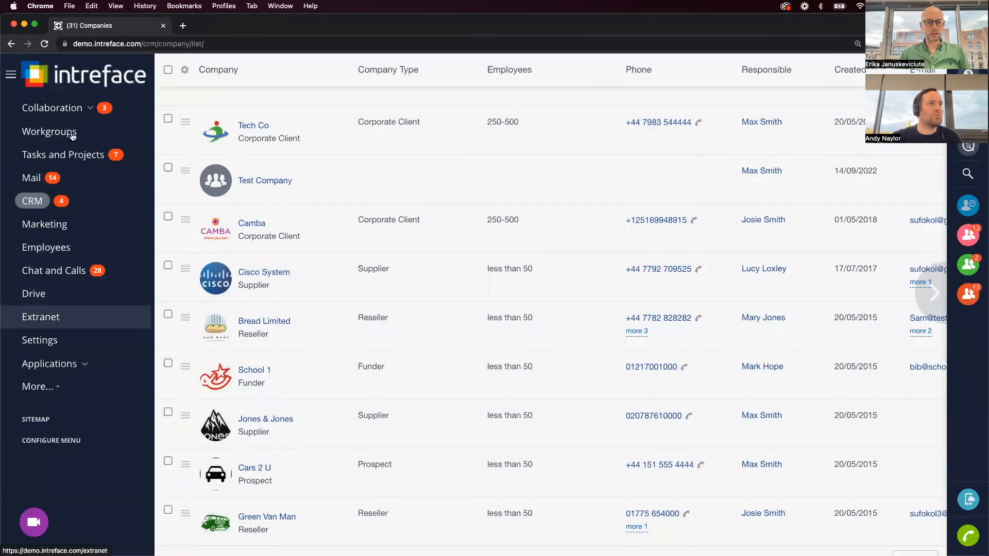
Expand and collapse Collaboration, then go to Workgroups and projects.
click(80, 108)
click(80, 108)
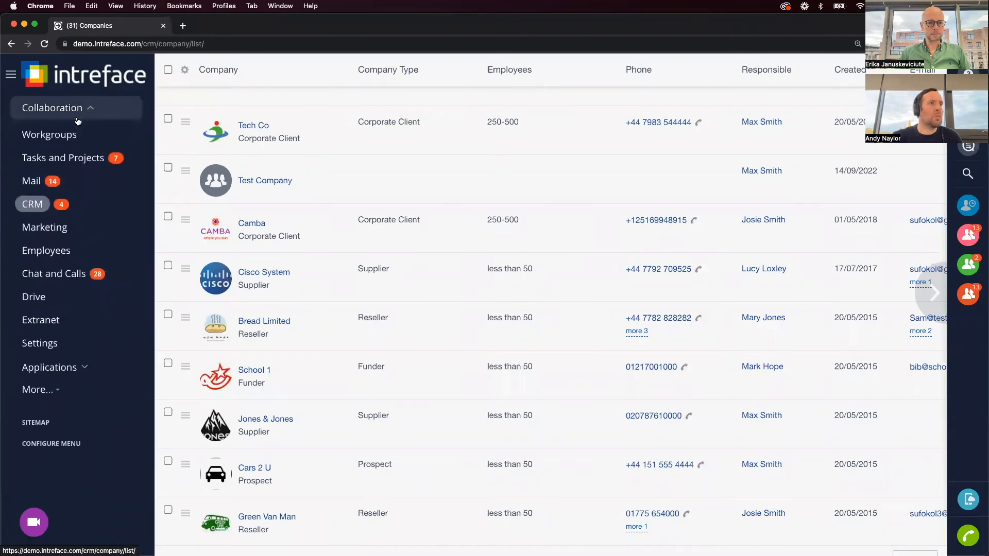
click(70, 133)
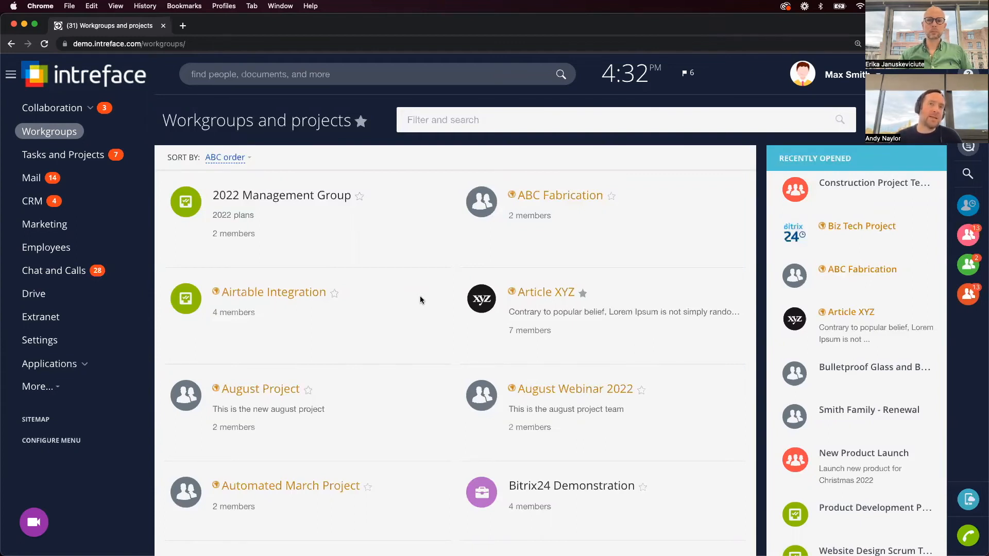
Open the Article XYZ project's Roles and permissions settings from About Project.
click(532, 298)
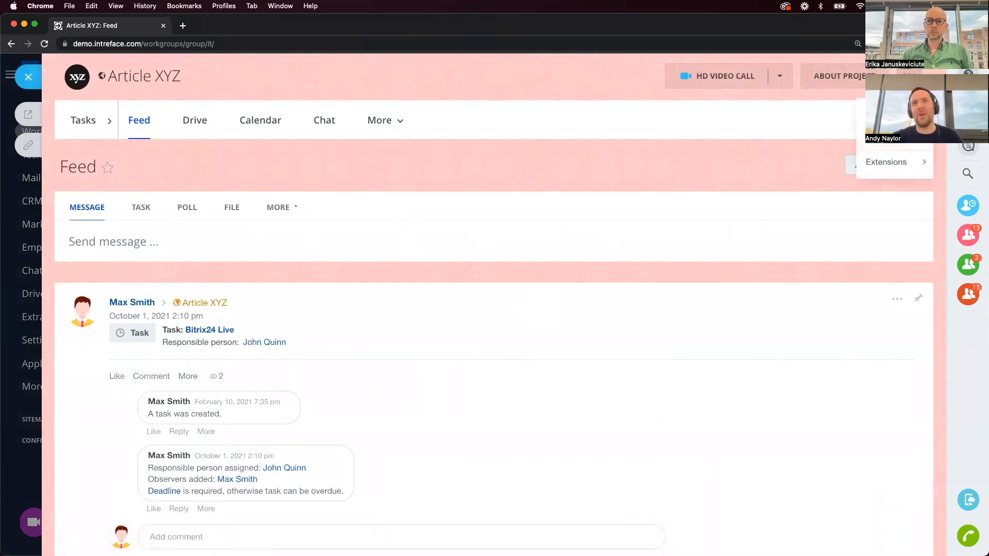
mouse_move(859, 80)
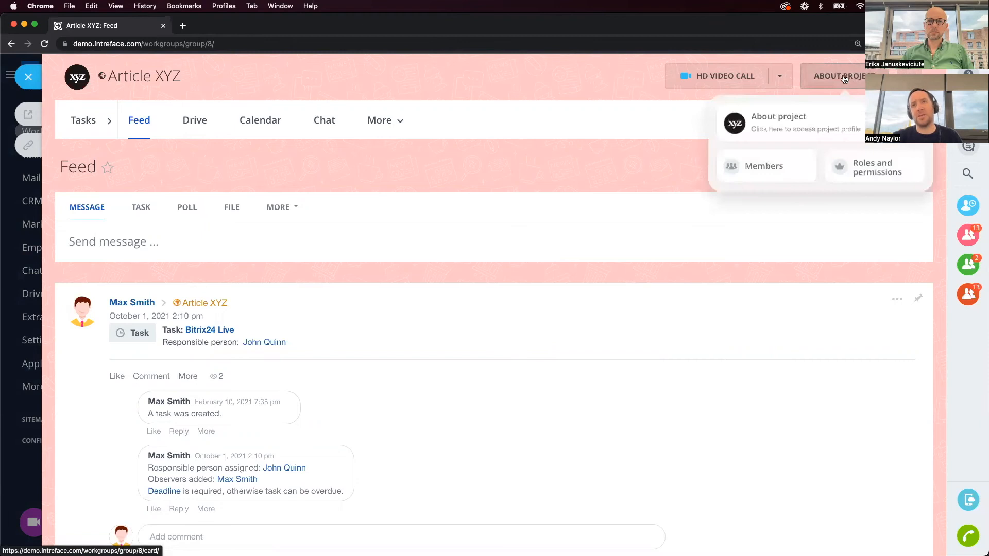
click(867, 168)
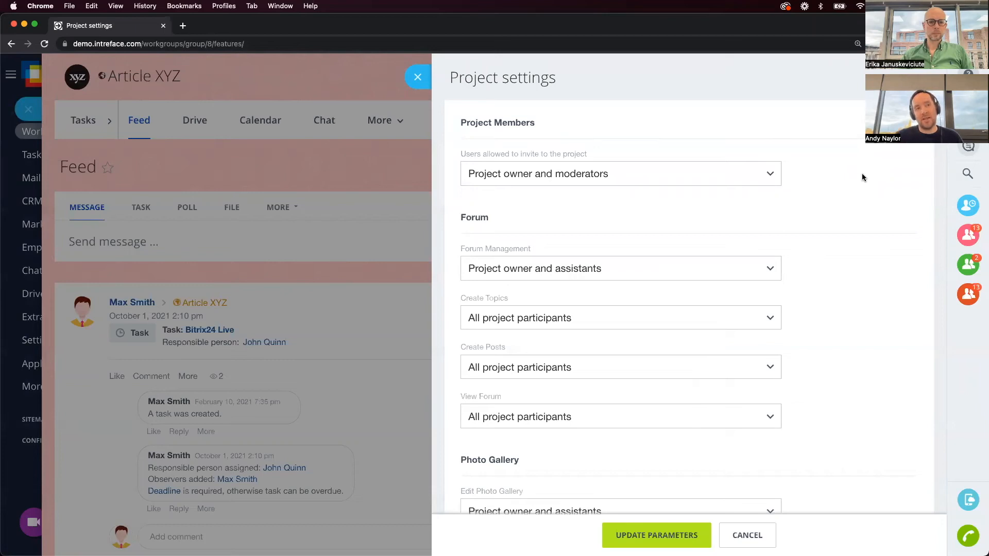
click(581, 315)
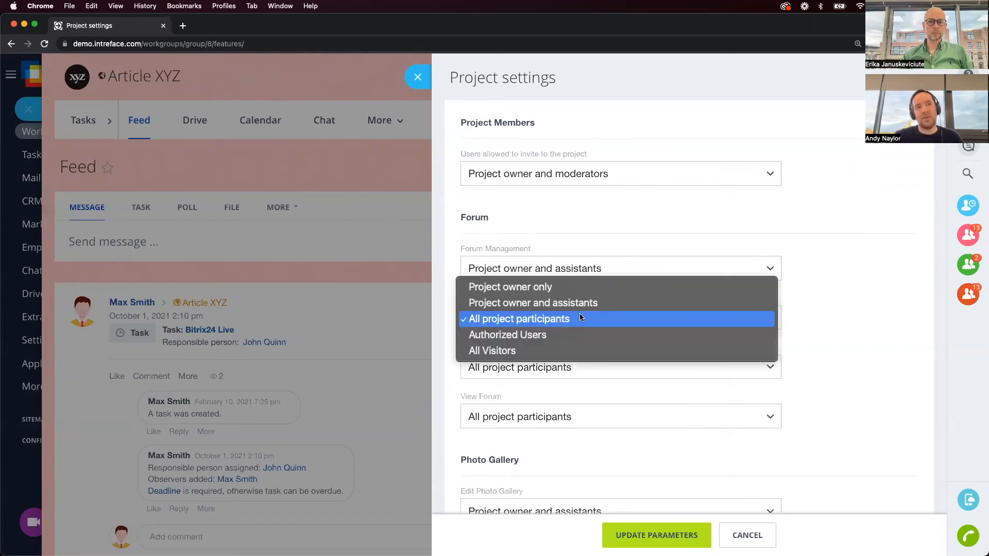
click(829, 317)
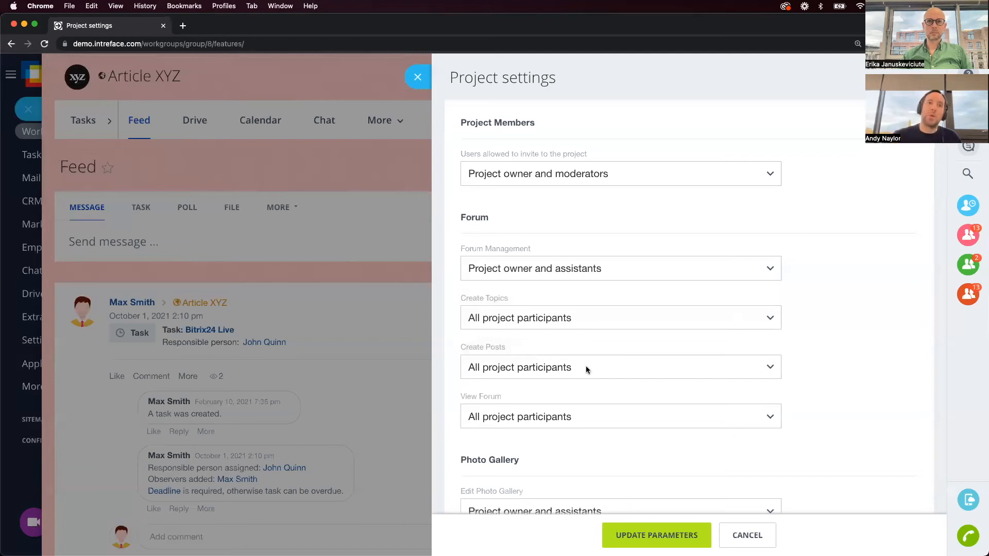
scroll(584, 324, down, 10)
scroll(584, 324, down, 4)
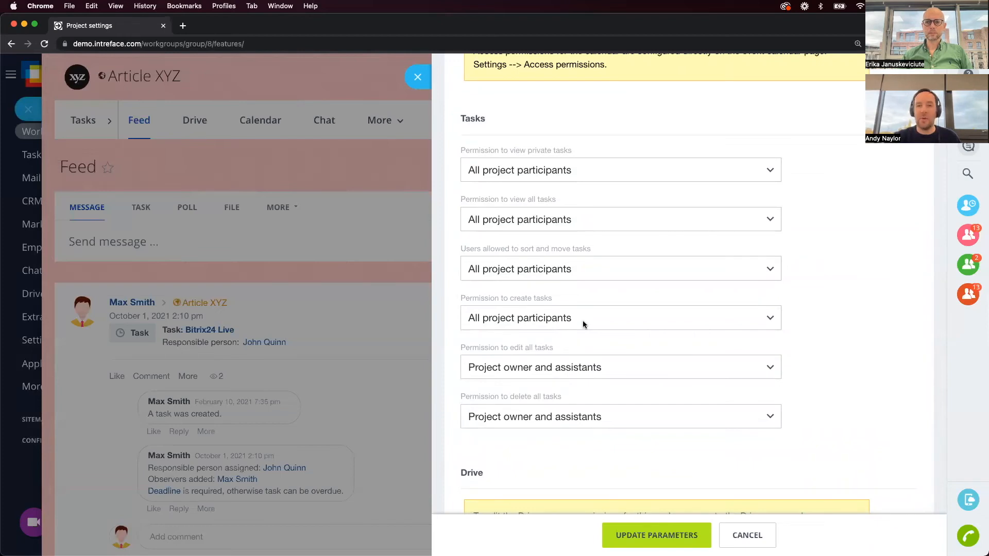
Restrict 'Permission to view all tasks' to 'Project owner and assistants'.
click(547, 218)
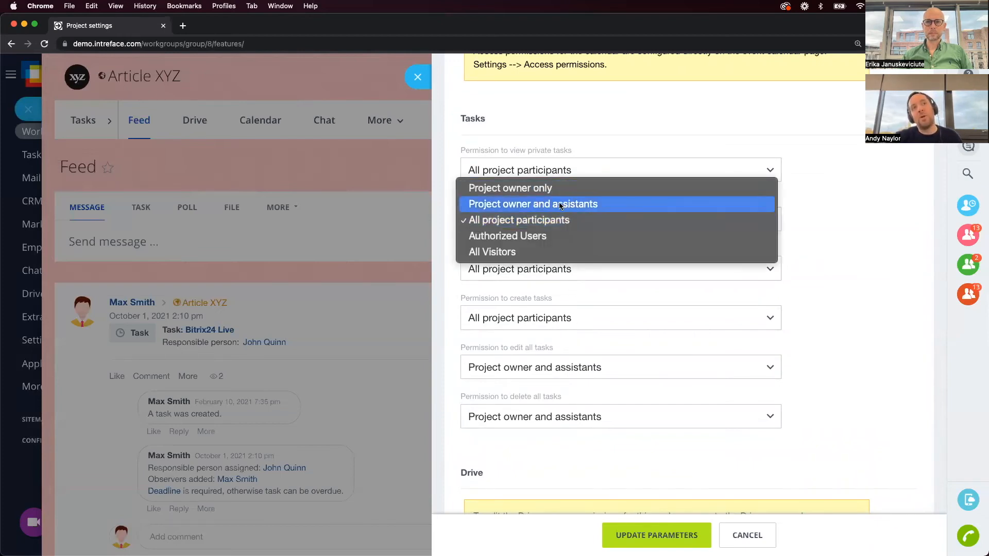
click(560, 206)
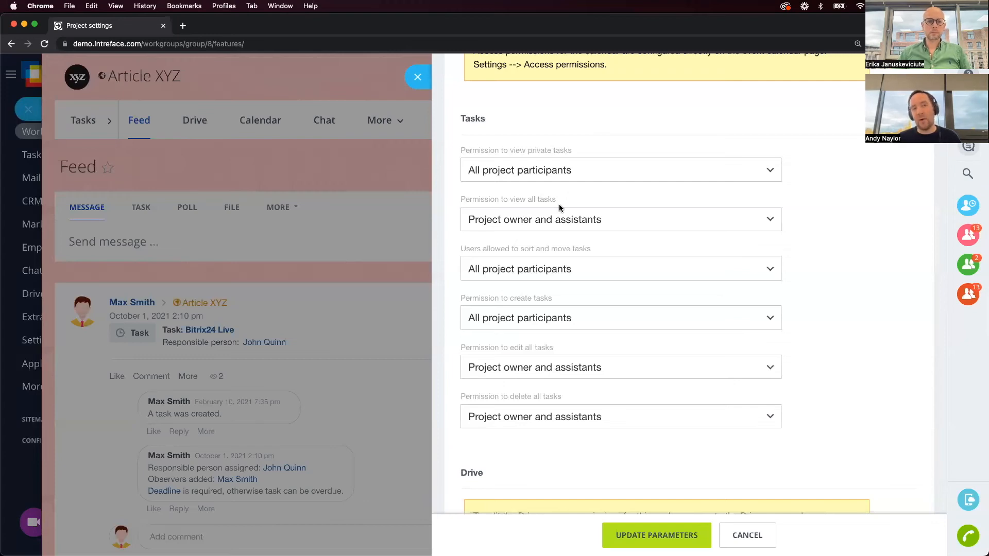
scroll(585, 197, up, 3)
Review the settings, close the Project settings panel and open Article XYZ's Drive.
scroll(583, 195, up, 7)
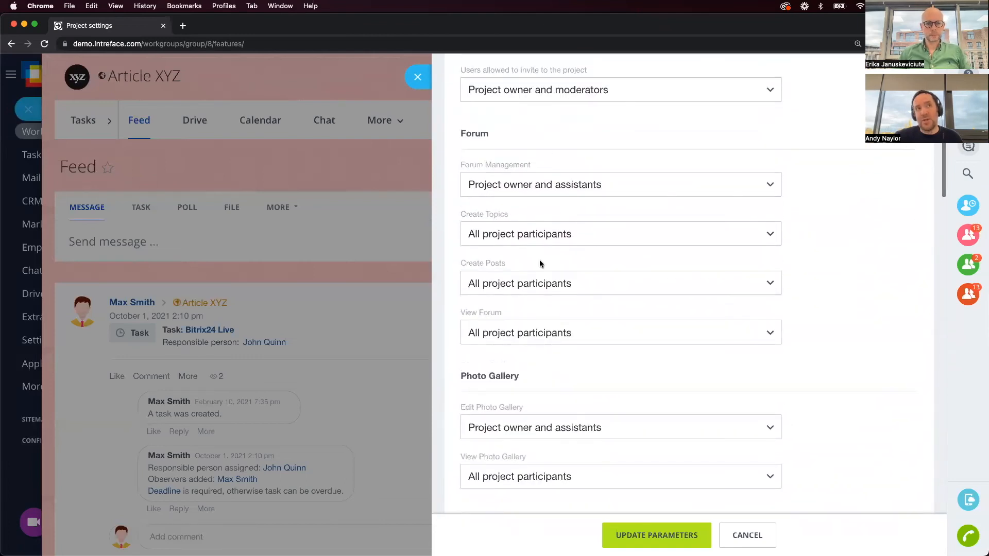
scroll(540, 264, up, 2)
scroll(540, 263, down, 10)
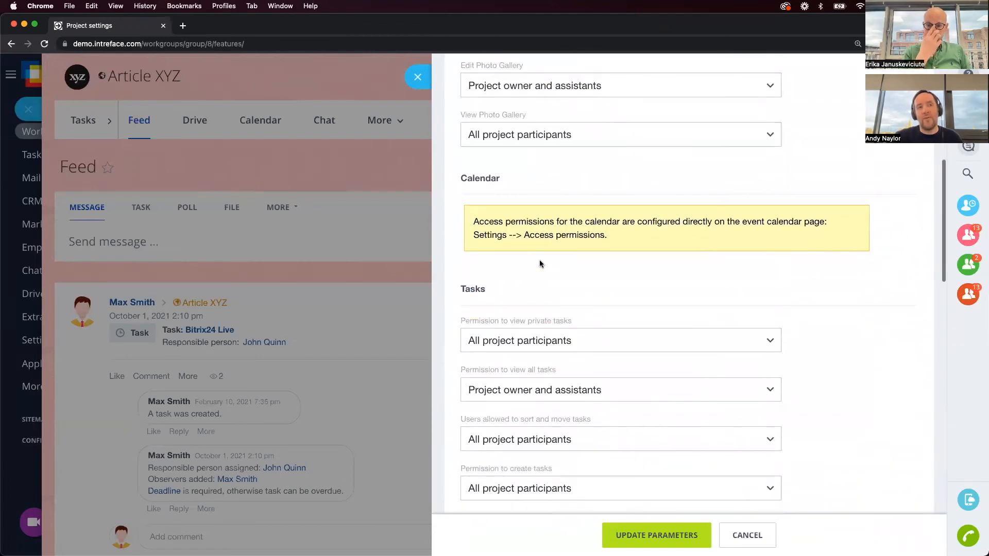
scroll(571, 465, down, 8)
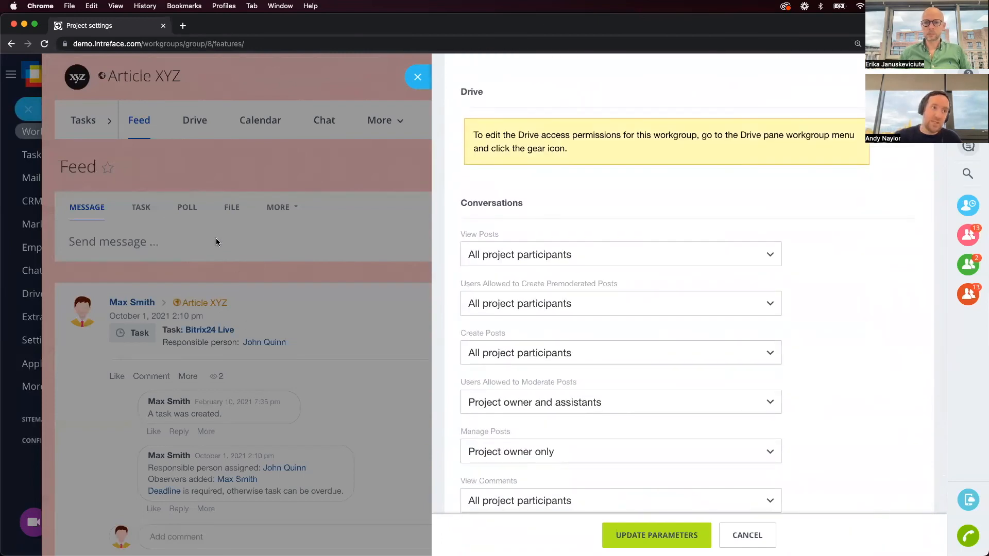
click(212, 271)
click(194, 119)
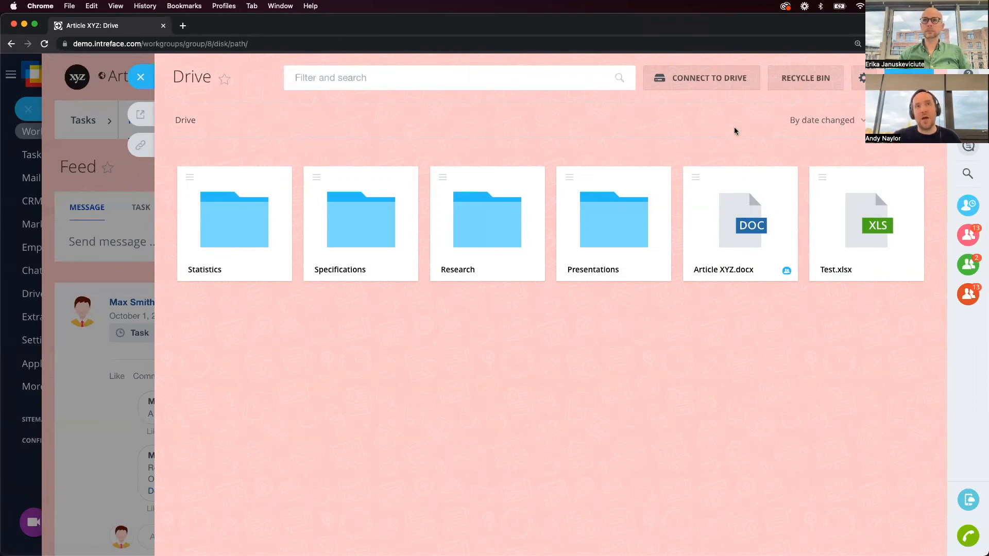
Remove the All group members row from the Drive's access permissions and save.
click(862, 79)
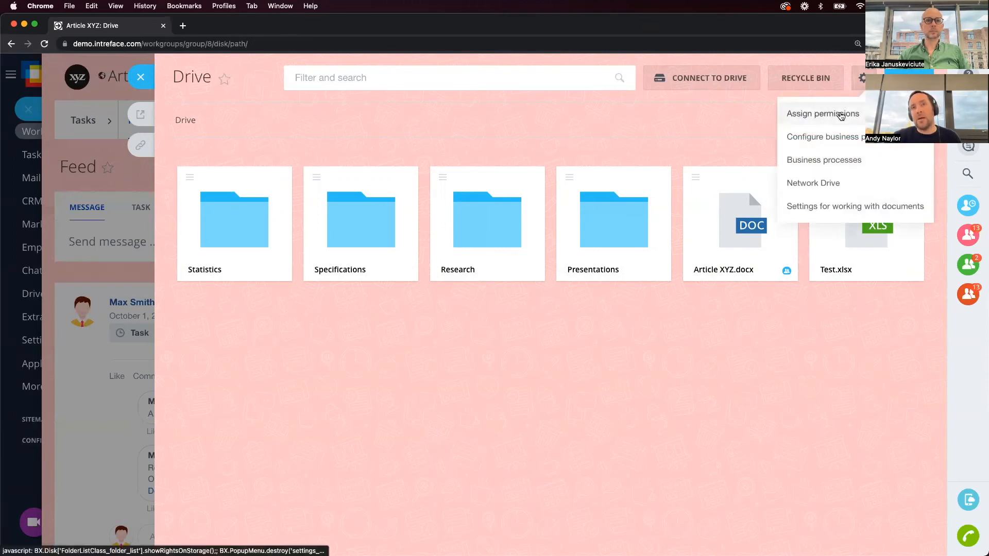
click(829, 113)
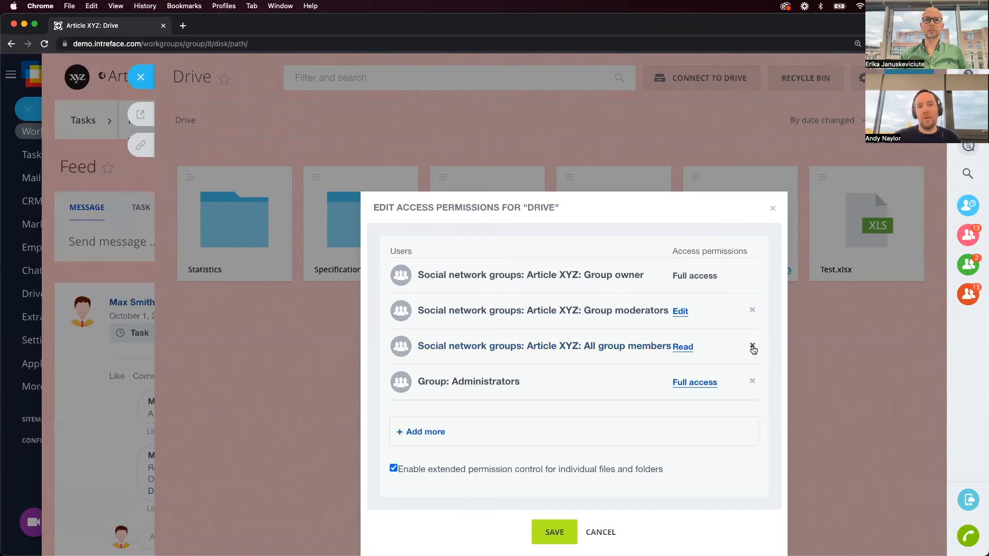
click(753, 347)
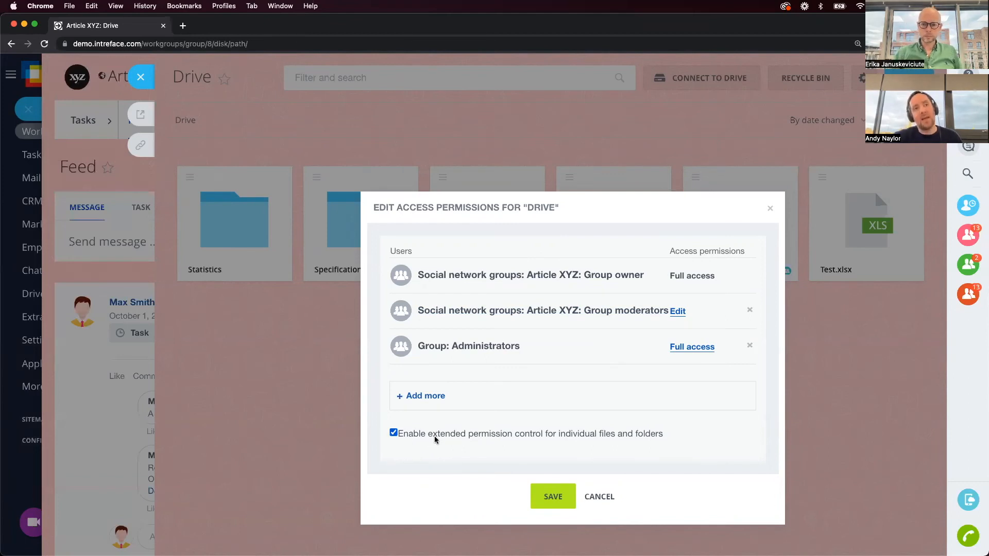
click(562, 500)
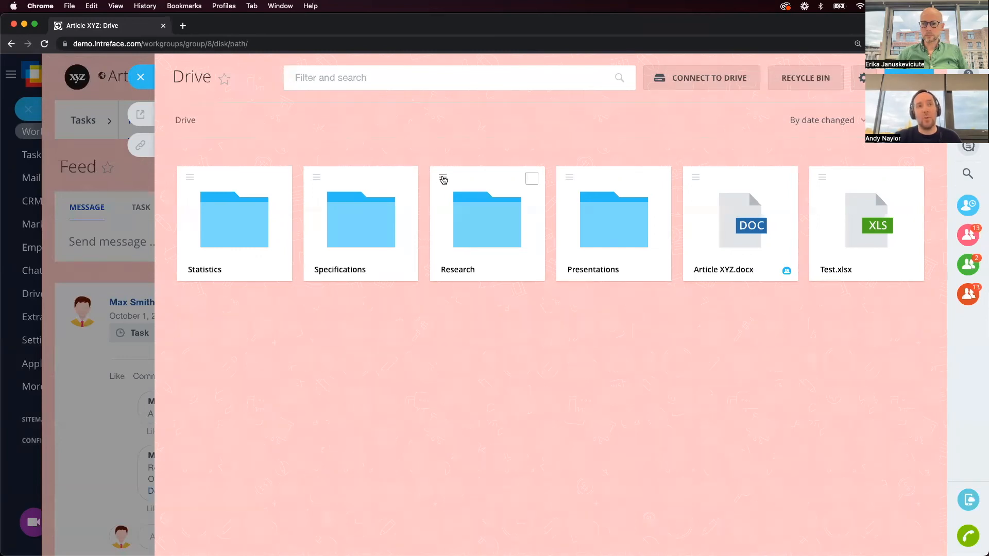
Open the Research folder's access permissions and start adding a social network group.
click(443, 179)
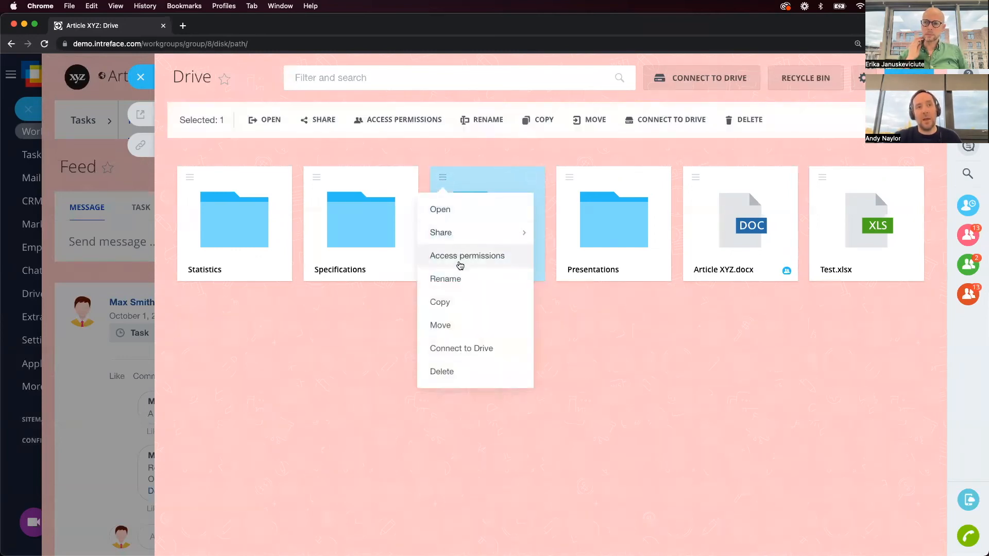
click(461, 262)
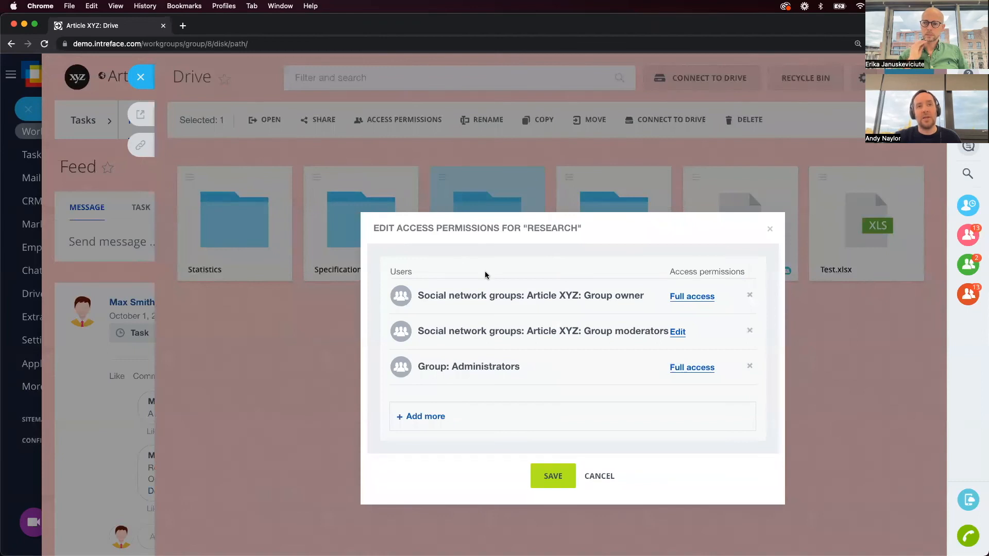
click(425, 417)
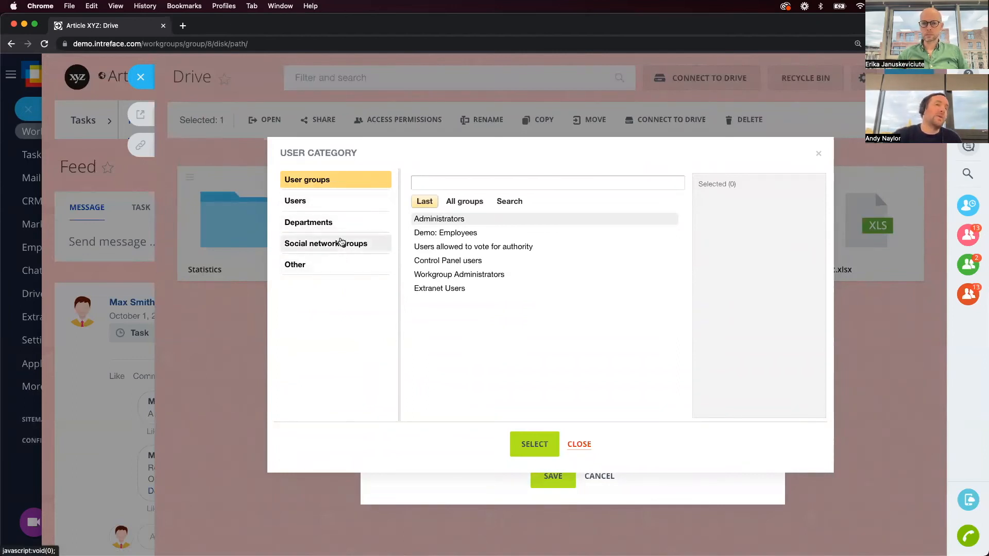
click(341, 242)
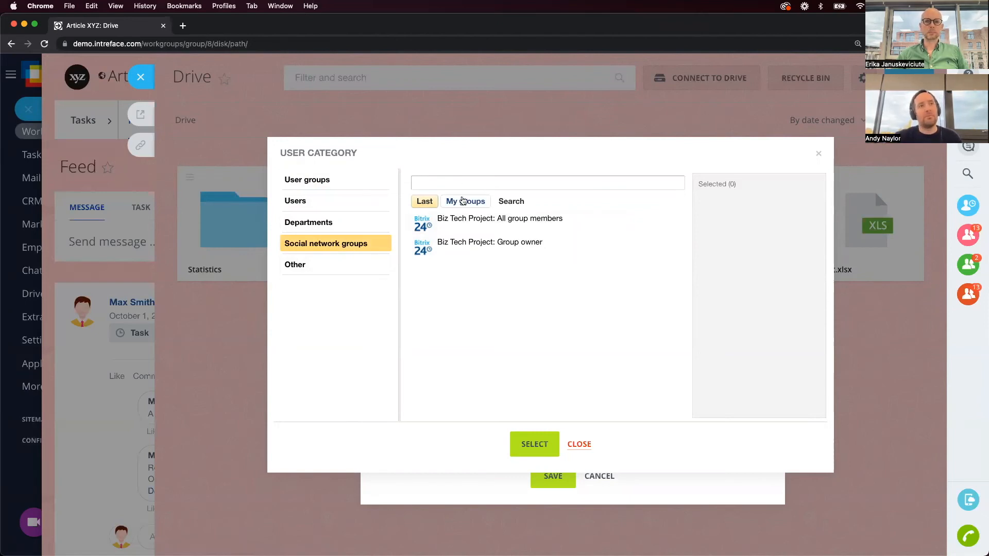
Browse My groups, then close the picker and permissions dialog without changes.
click(476, 210)
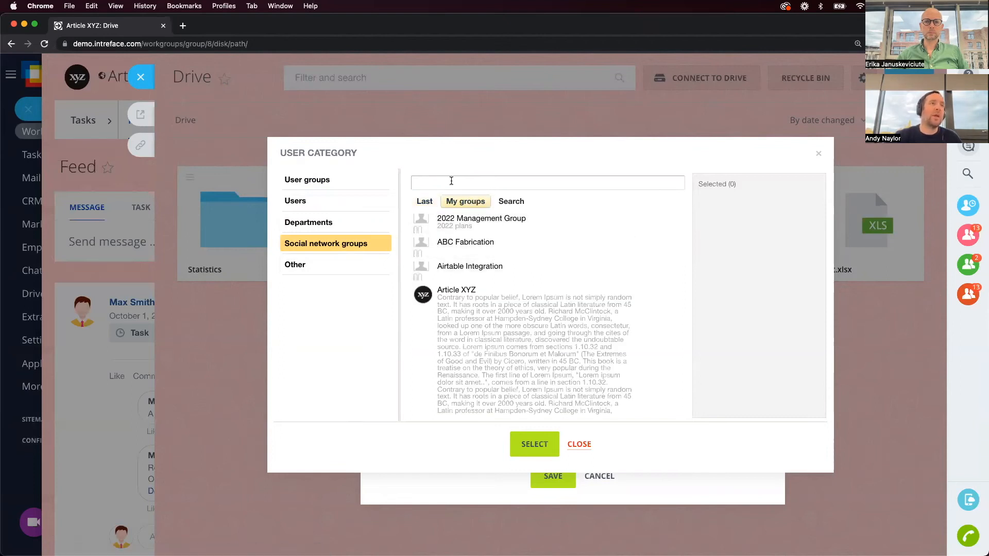
scroll(488, 307, down, 3)
scroll(488, 308, down, 3)
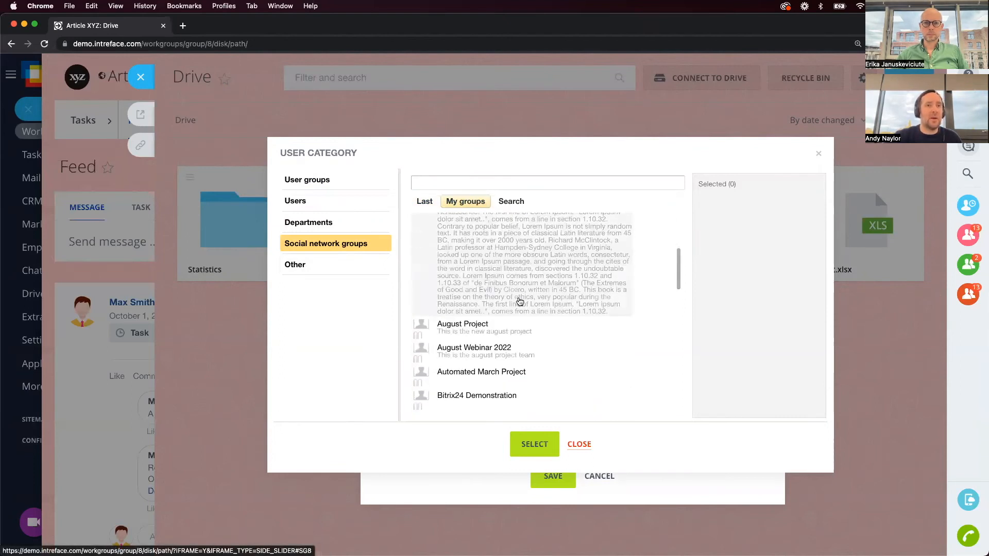
scroll(476, 305, down, 1)
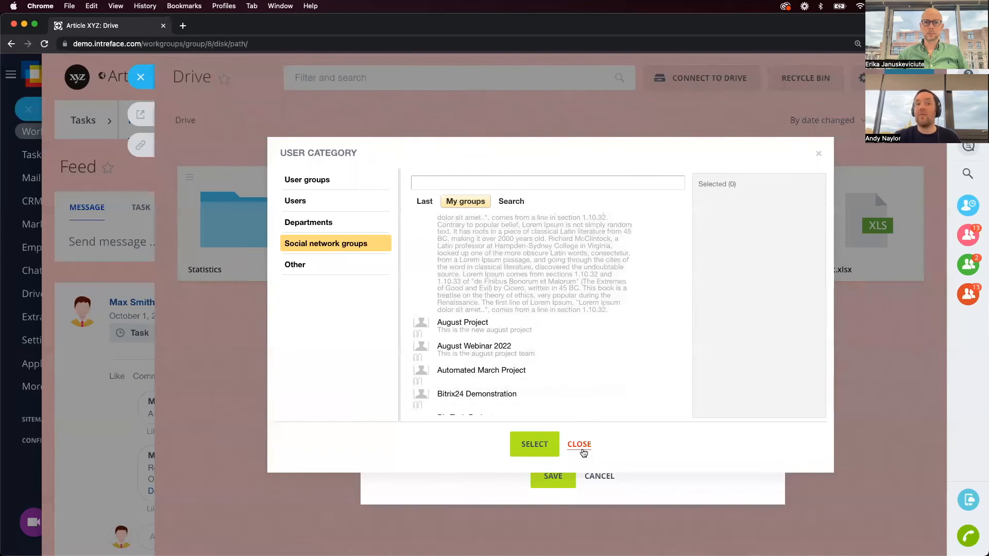
click(582, 447)
click(600, 476)
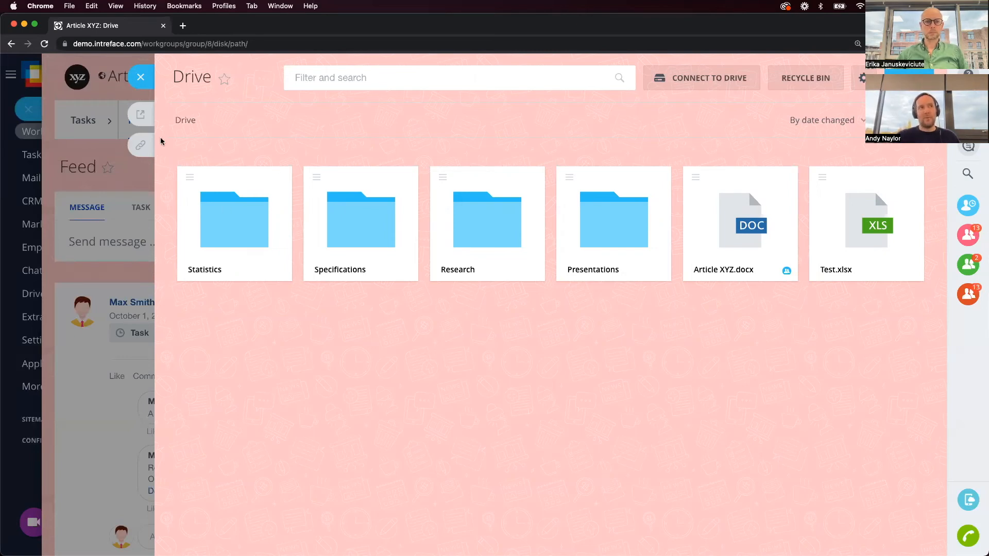
Close the Drive and Article XYZ panels and open Automation rules for CRM Leads.
click(141, 77)
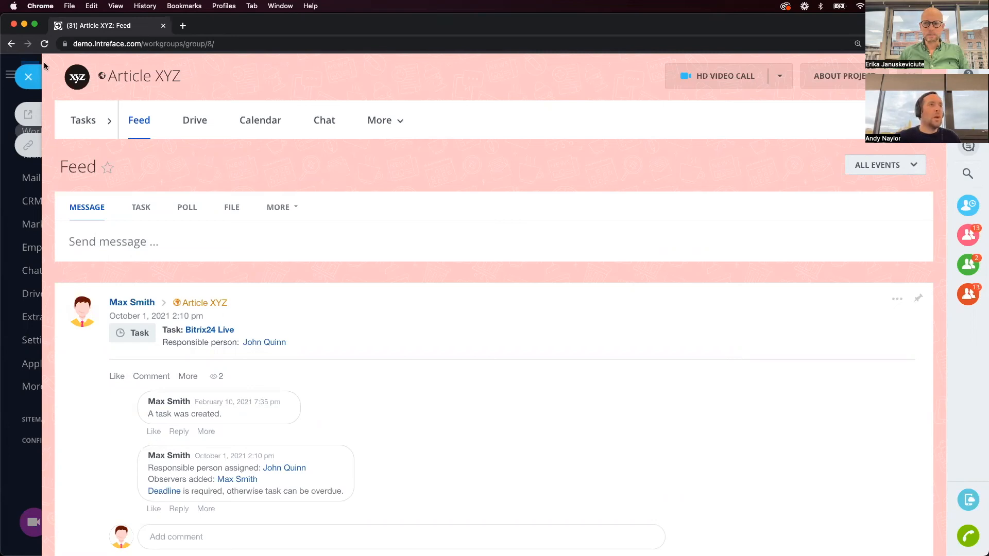
click(29, 77)
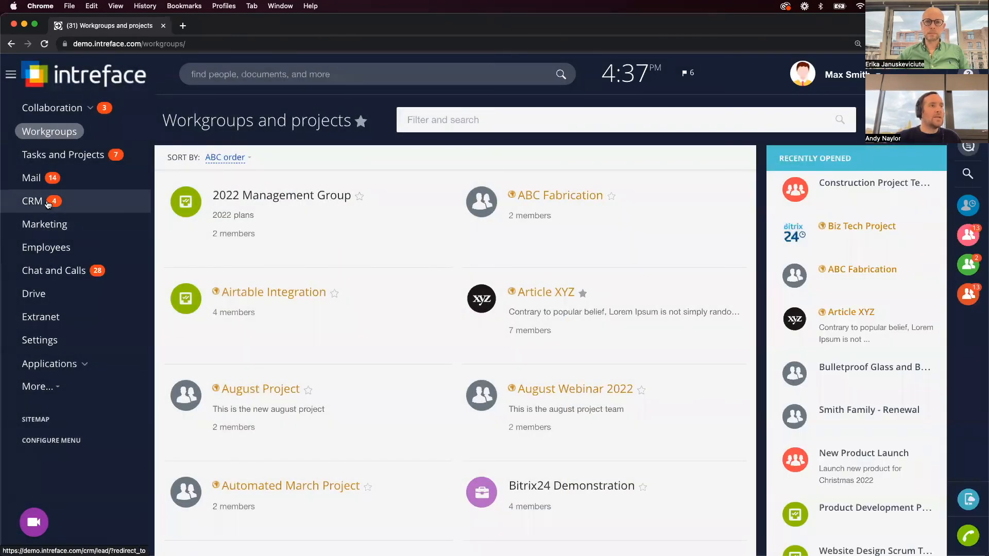
click(48, 203)
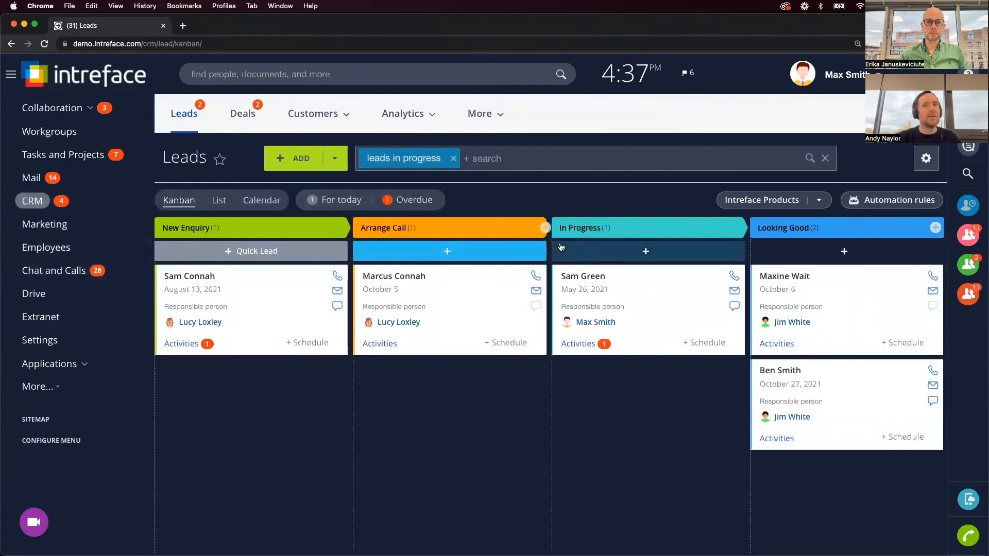
click(892, 200)
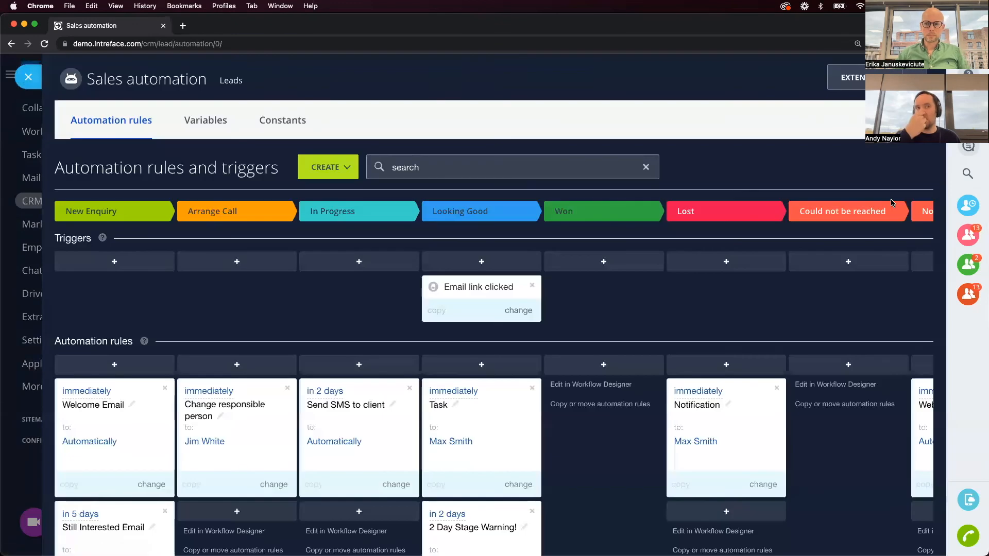
Add a new rule under Still Interested Email in New Enquiry and show Client communications.
scroll(353, 344, down, 3)
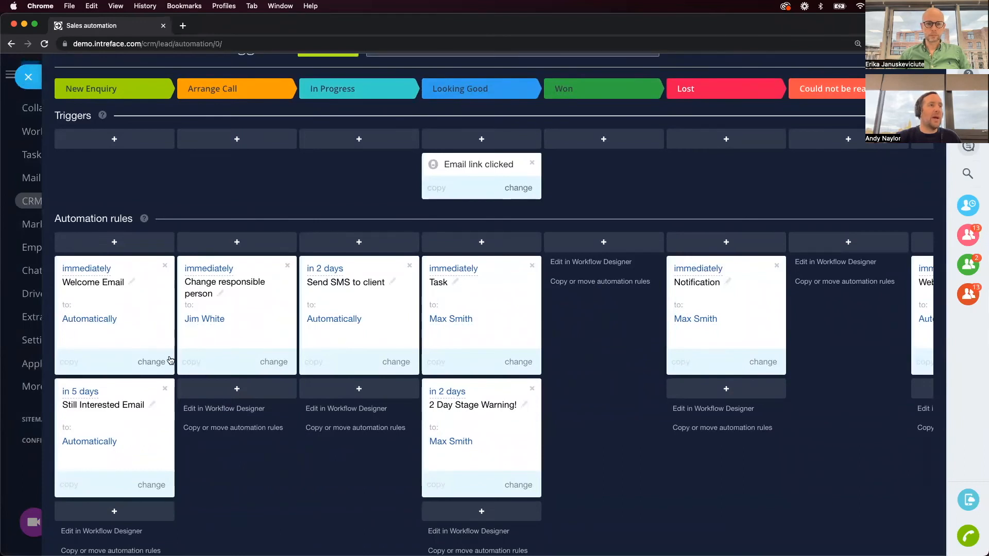
scroll(84, 305, up, 1)
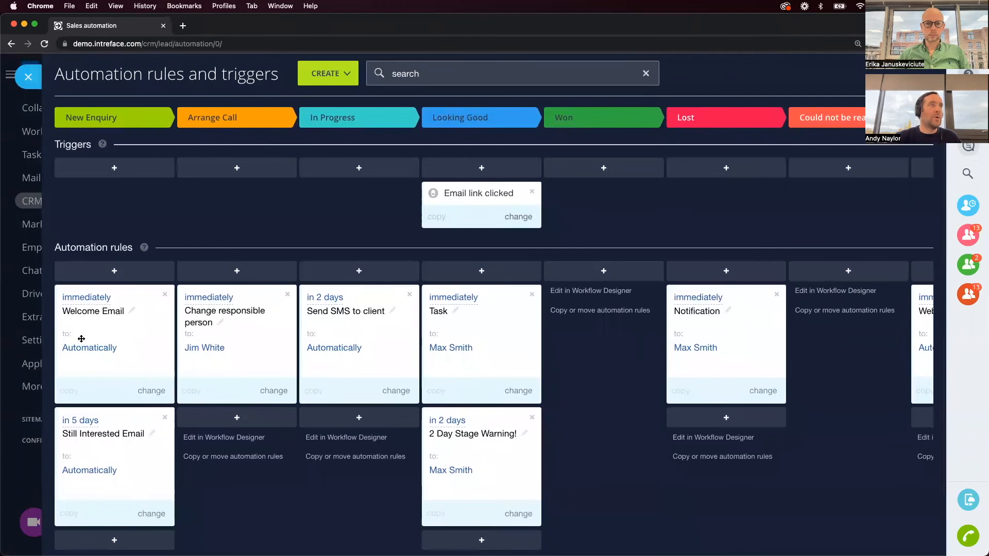
scroll(80, 523, down, 2)
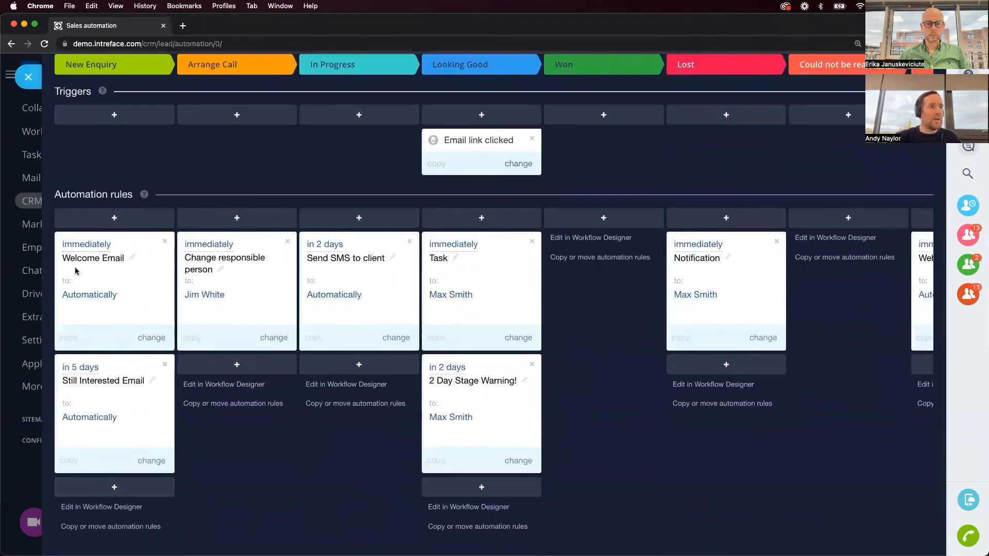
click(123, 487)
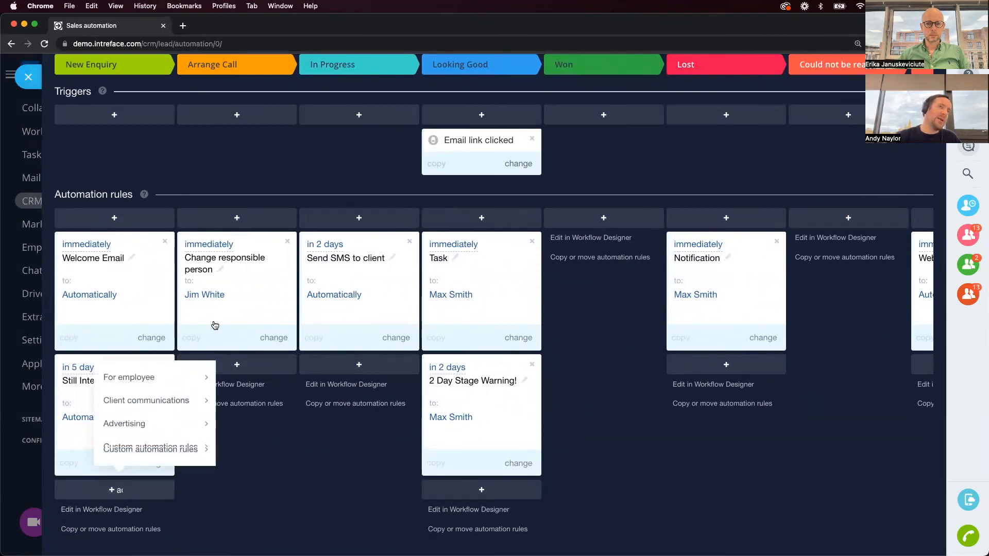
scroll(271, 282, up, 5)
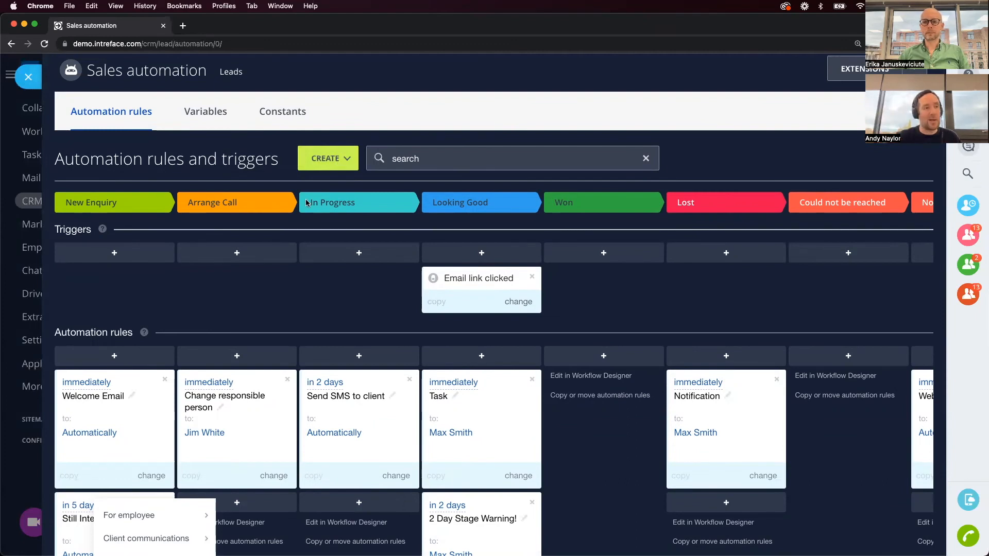
scroll(217, 381, down, 3)
mouse_move(188, 372)
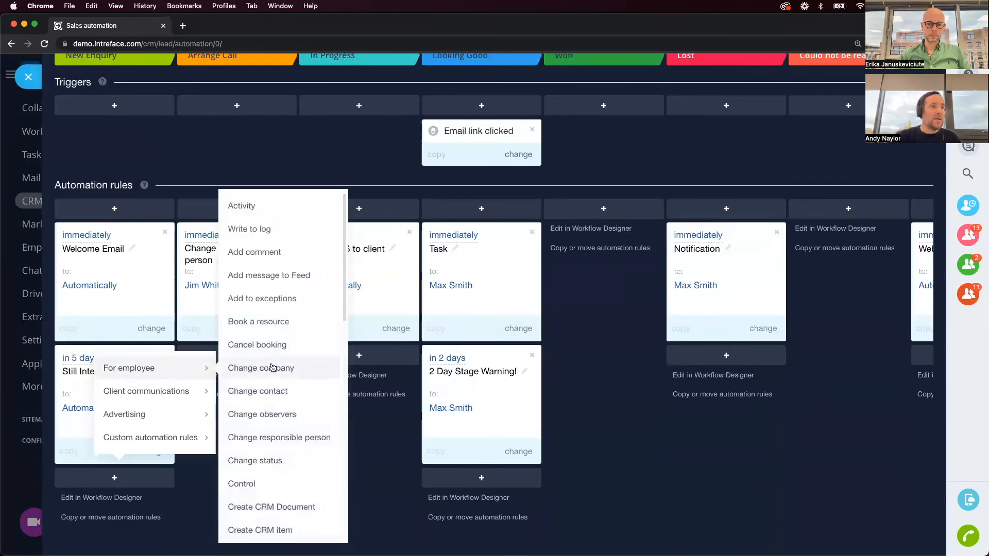
scroll(273, 367, down, 2)
Make the new rule a Send email action and type the 'Thanks for your enquiry' subject.
mouse_move(196, 392)
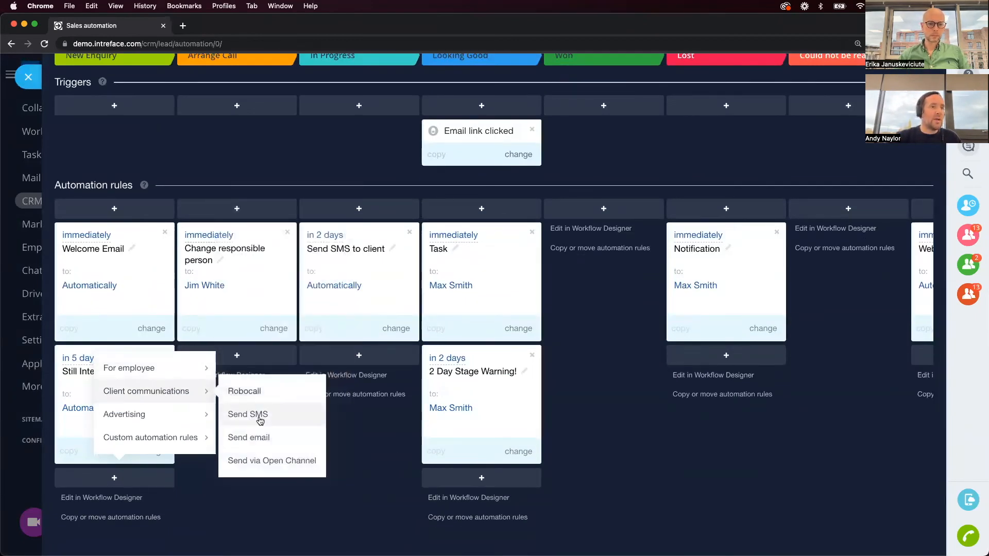
click(249, 438)
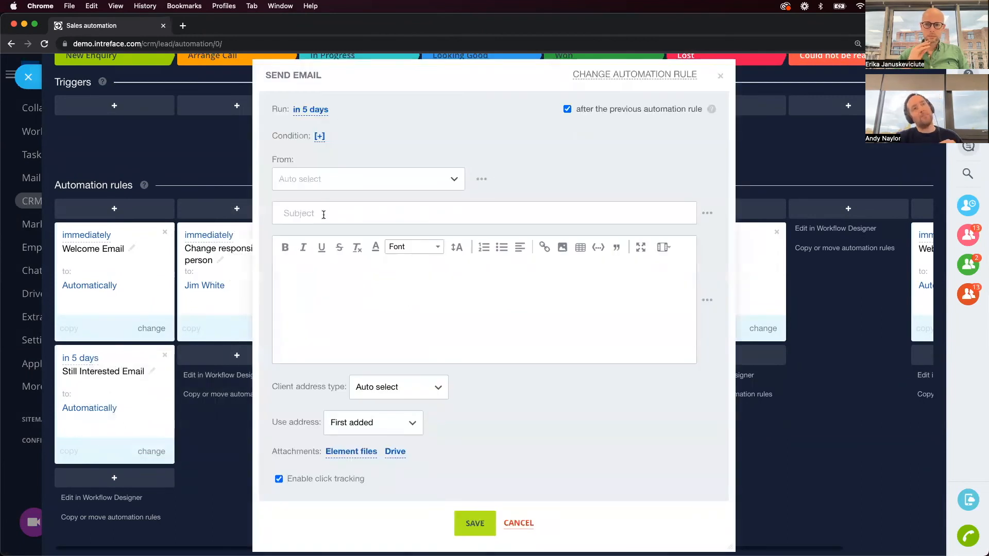
click(323, 216)
text(Thanks for your enquyyiry)
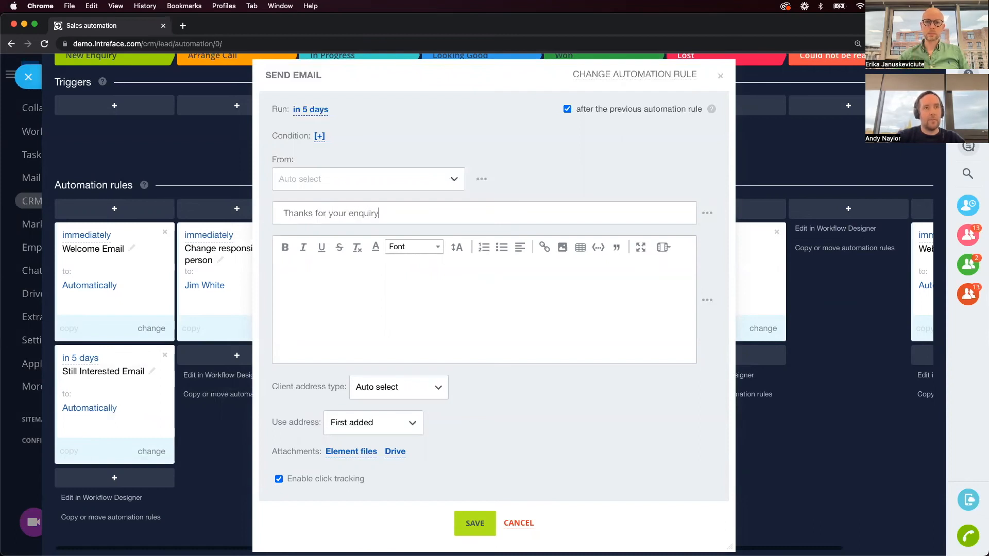
text(o)
Insert the lead's First name field after Hello in the message.
click(707, 301)
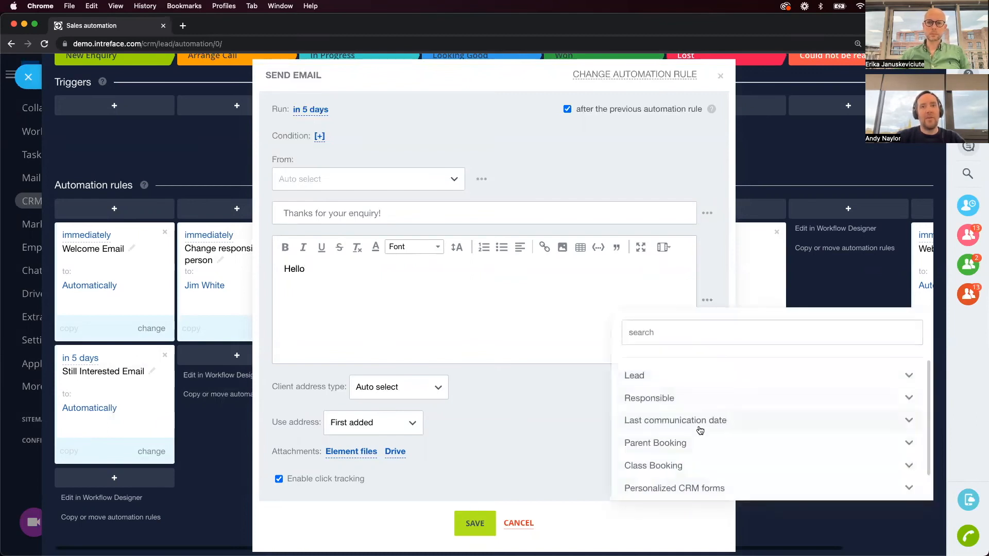
click(695, 378)
scroll(687, 397, down, 10)
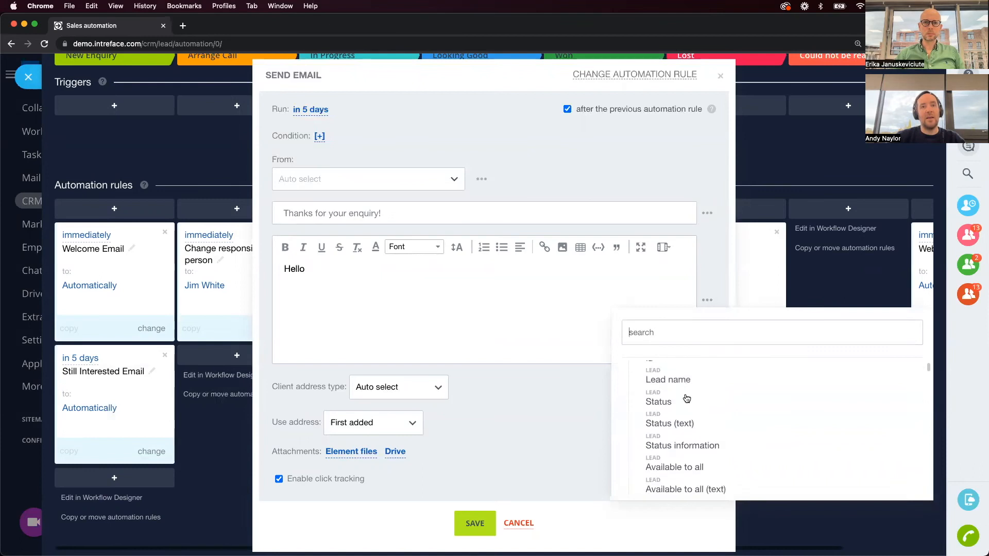
scroll(687, 398, down, 4)
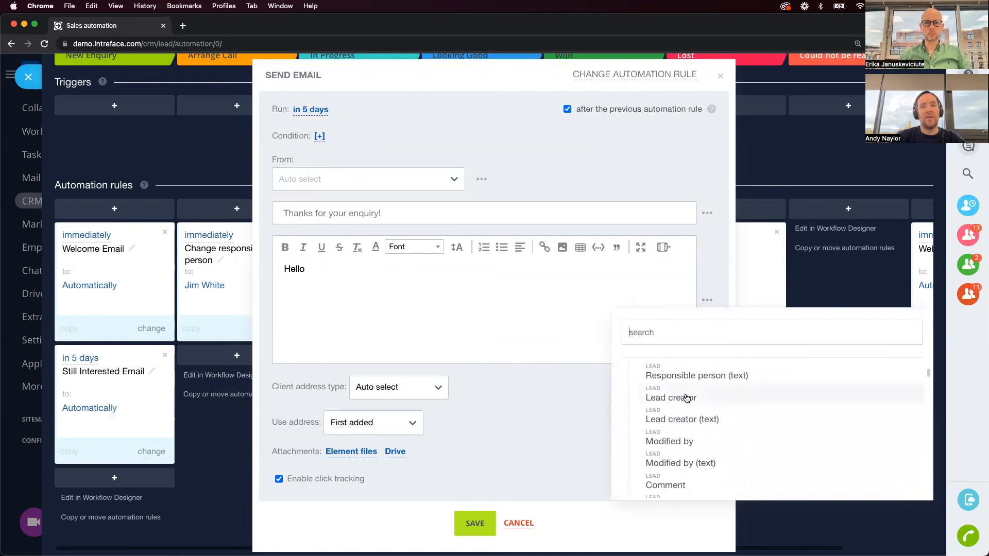
text(name)
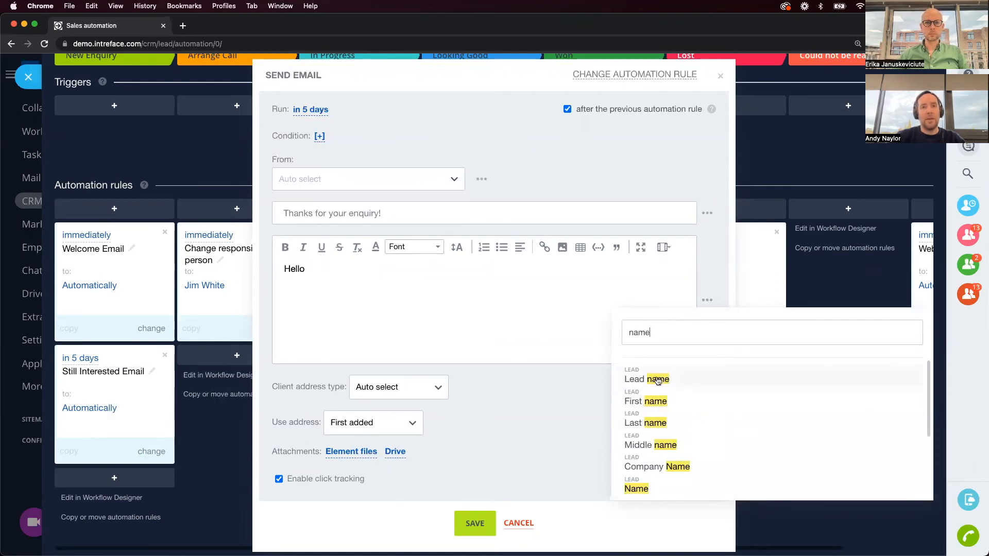
click(651, 400)
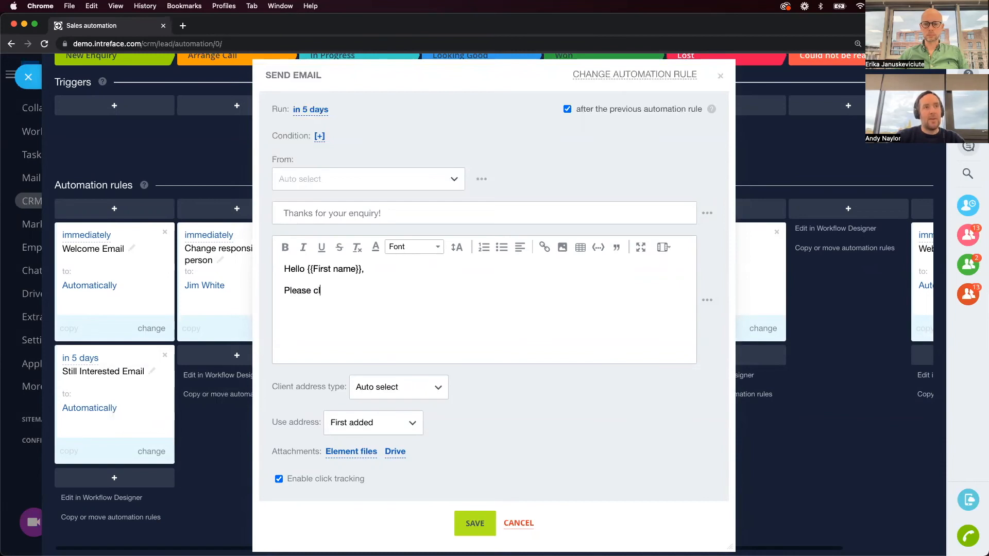
Finish the body with 'access the latest promotional code.' and add a 'Thanks,' sign-off.
text(ccess the latest promotional code.)
key(Return)
text(Thanks,!)
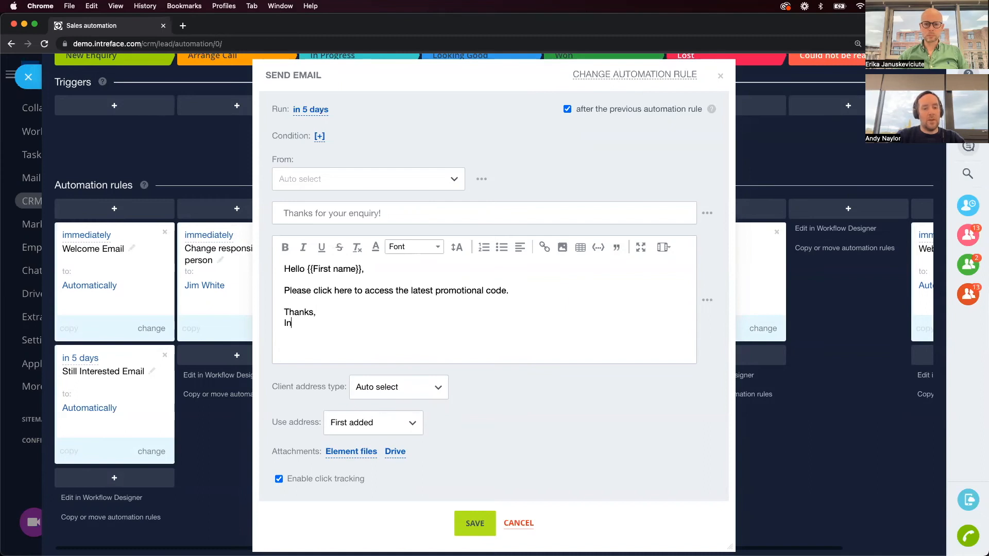
key(BackSpace)
key(BackSpace)
key(BackSpace)
key(BackSpace)
text(trfeace)
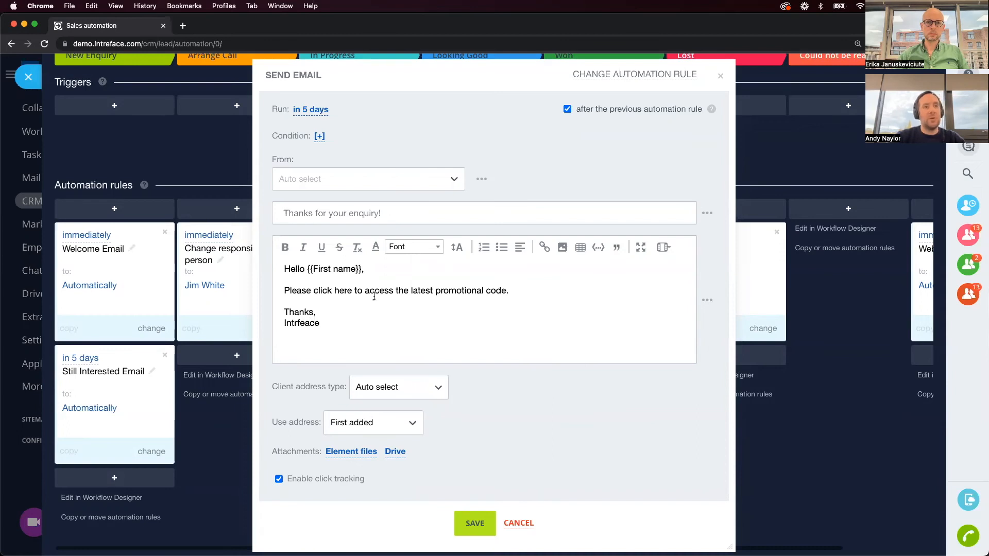
Correct the signature to 'Intreface' and select 'click here' in the body.
drag(353, 292, 320, 291)
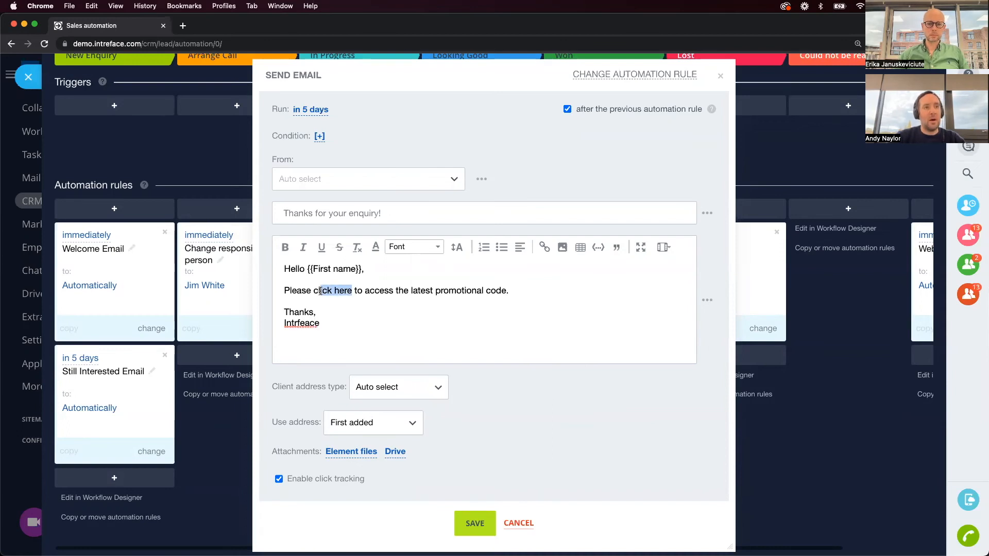
click(309, 324)
key(BackSpace)
key(BackSpace)
text(a)
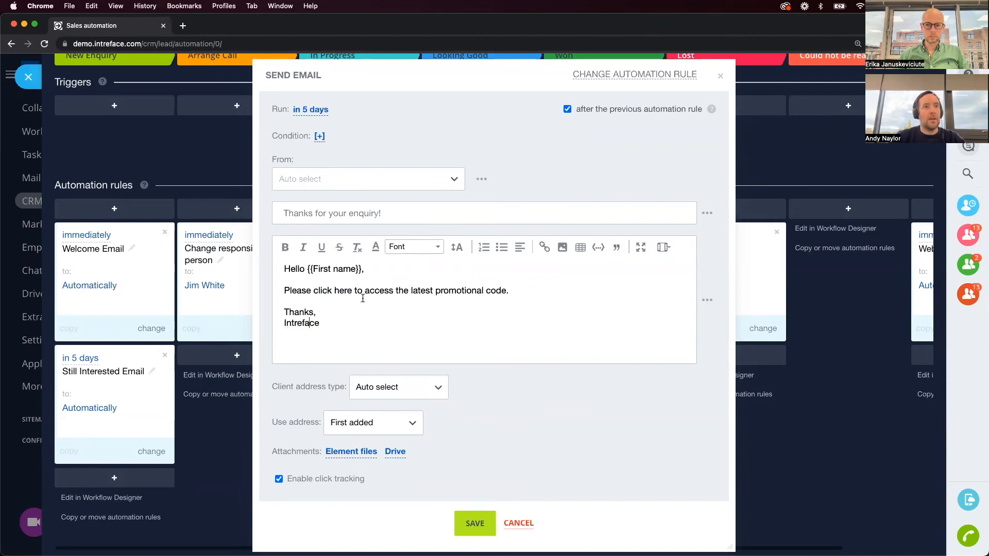
drag(351, 290, 326, 292)
click(544, 248)
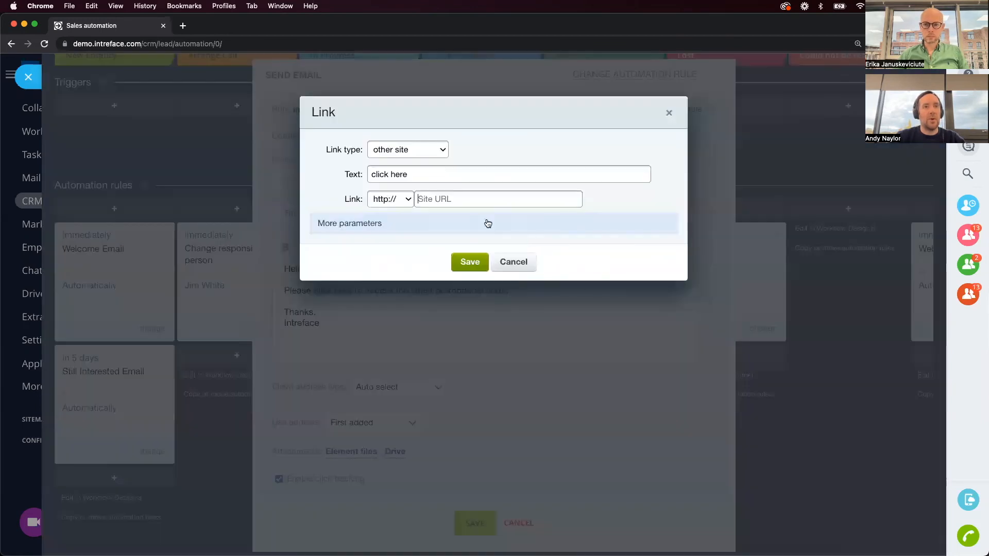
click(456, 200)
text(www.intreface.com)
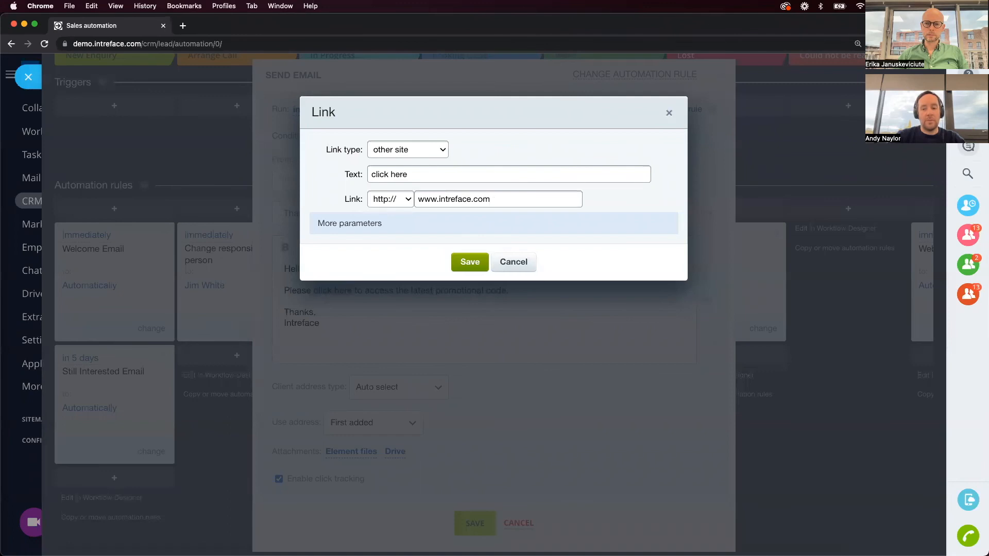
text(/promotions)
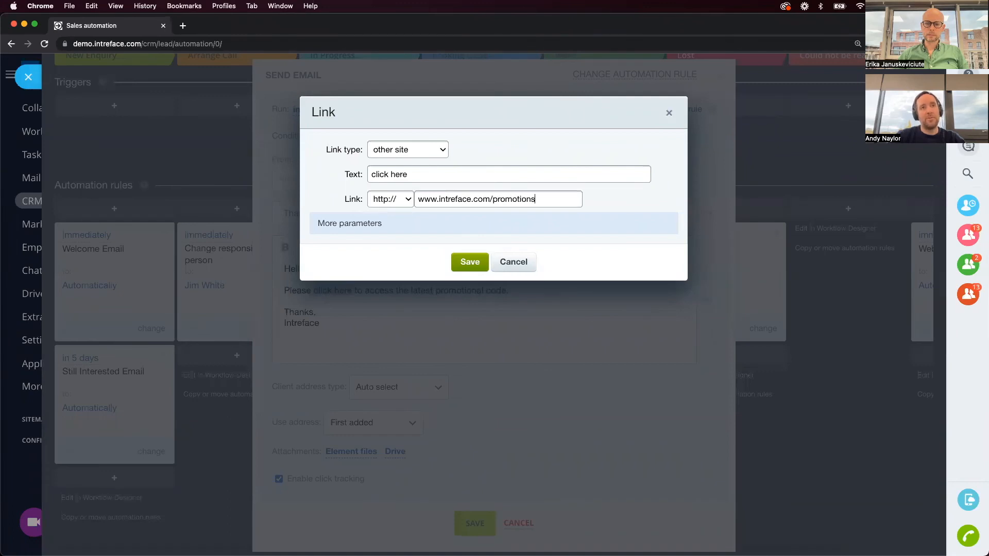
key(super+a)
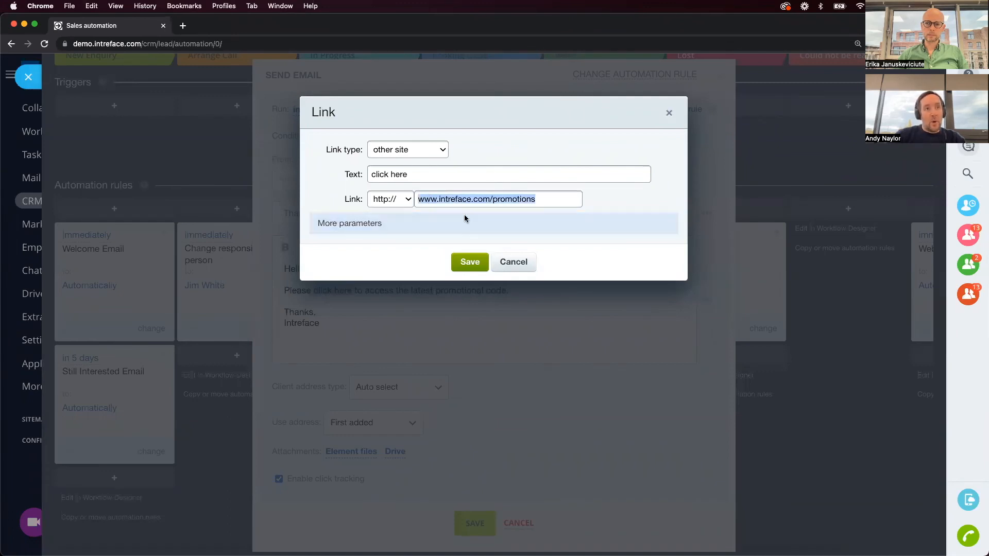
click(478, 269)
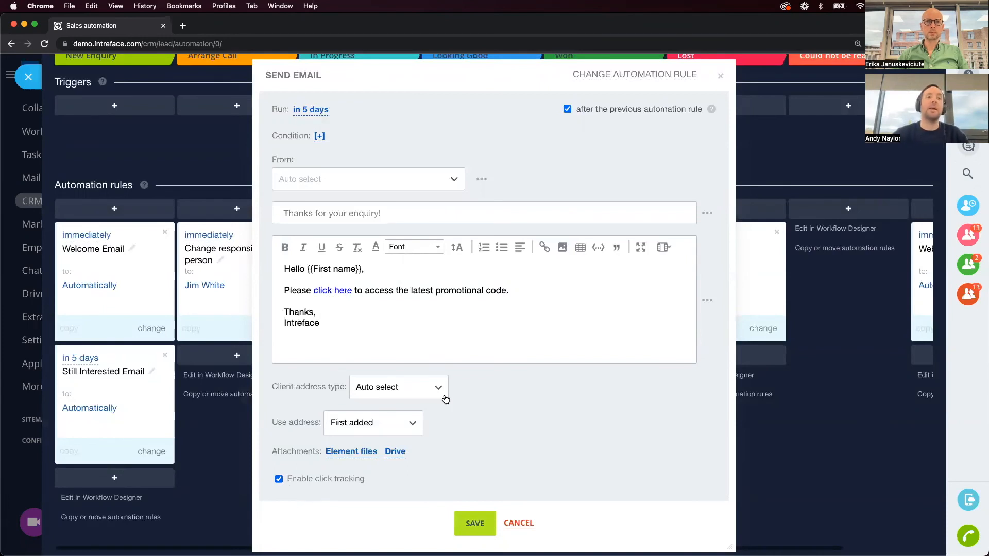
Save the 5-day Send email rule and drag its card to the top of New Enquiry.
click(473, 523)
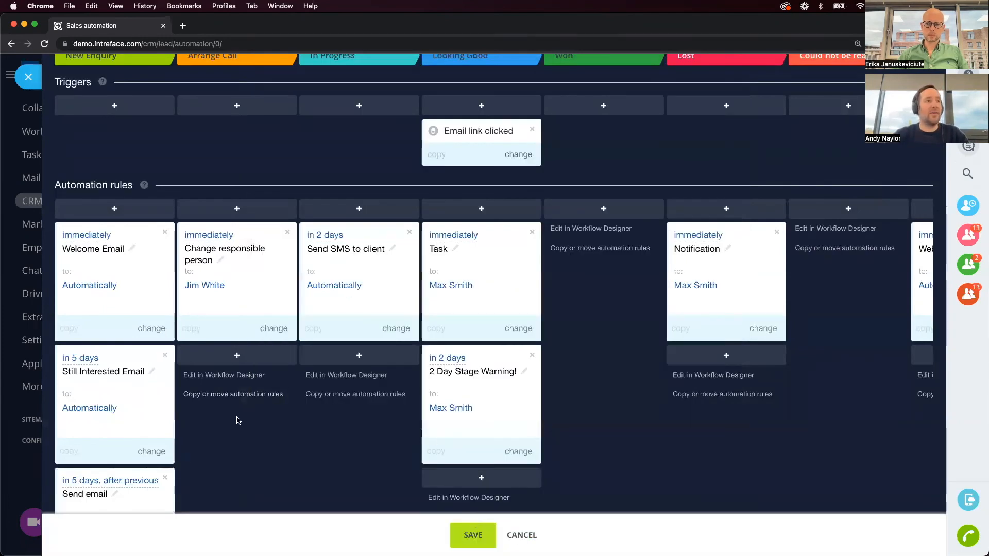
scroll(124, 484, down, 3)
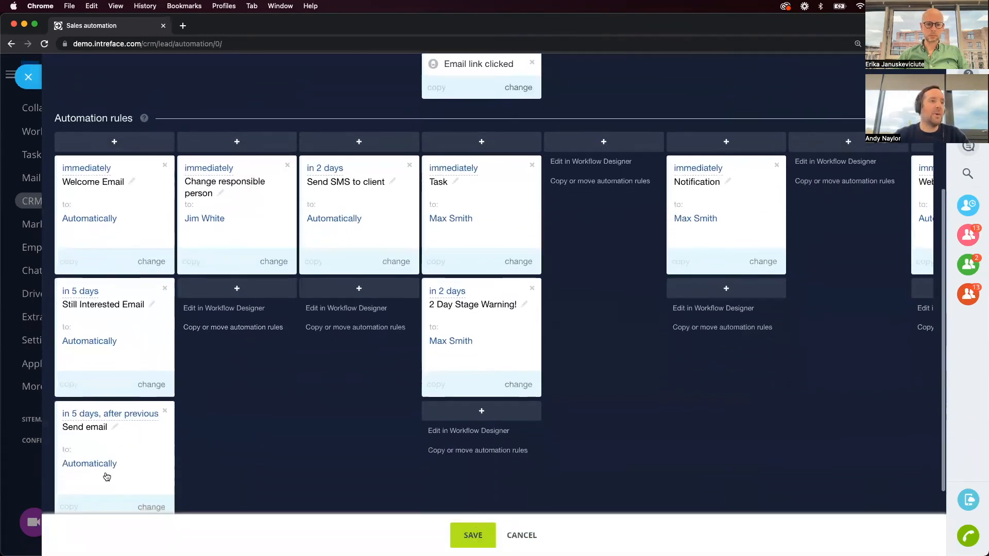
drag(123, 446, 117, 198)
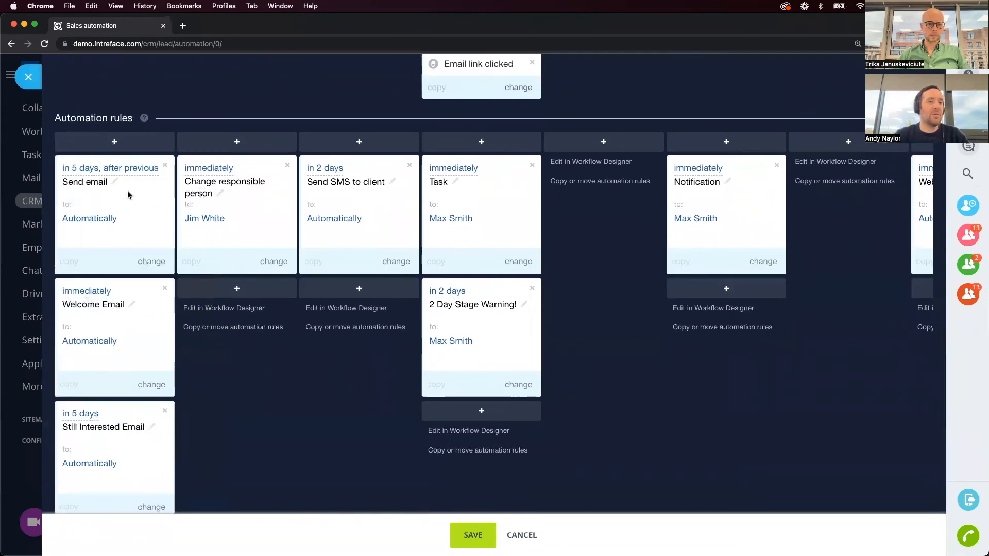
scroll(180, 229, up, 3)
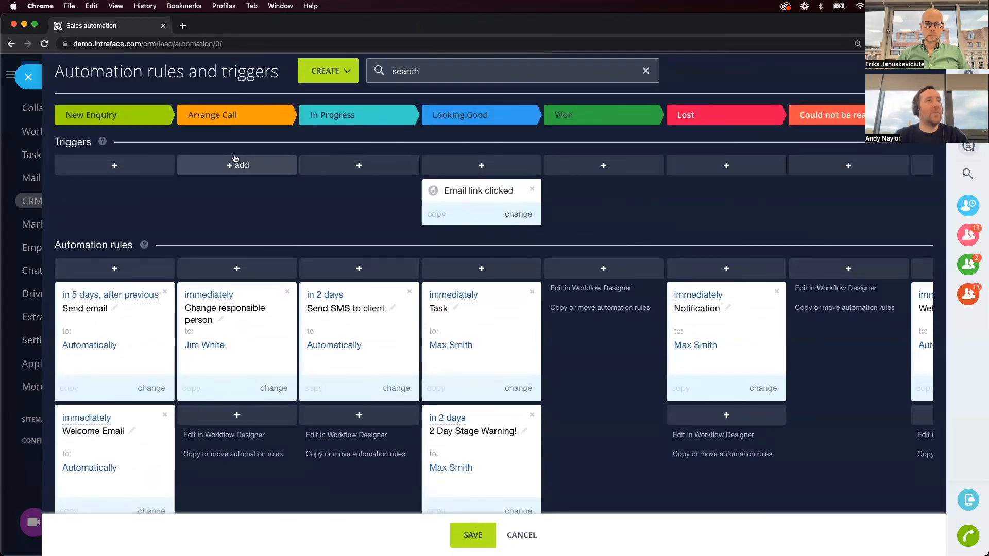
click(240, 173)
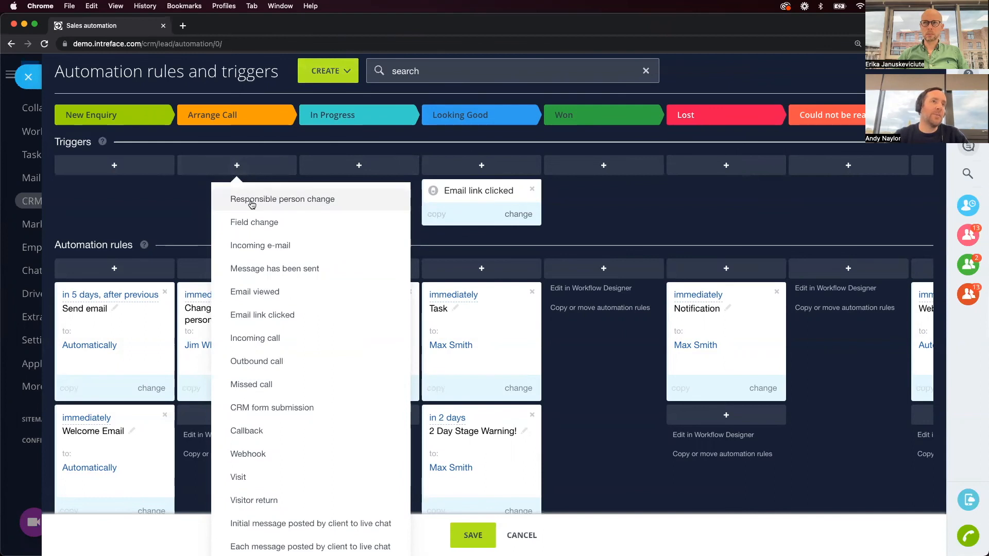
click(272, 317)
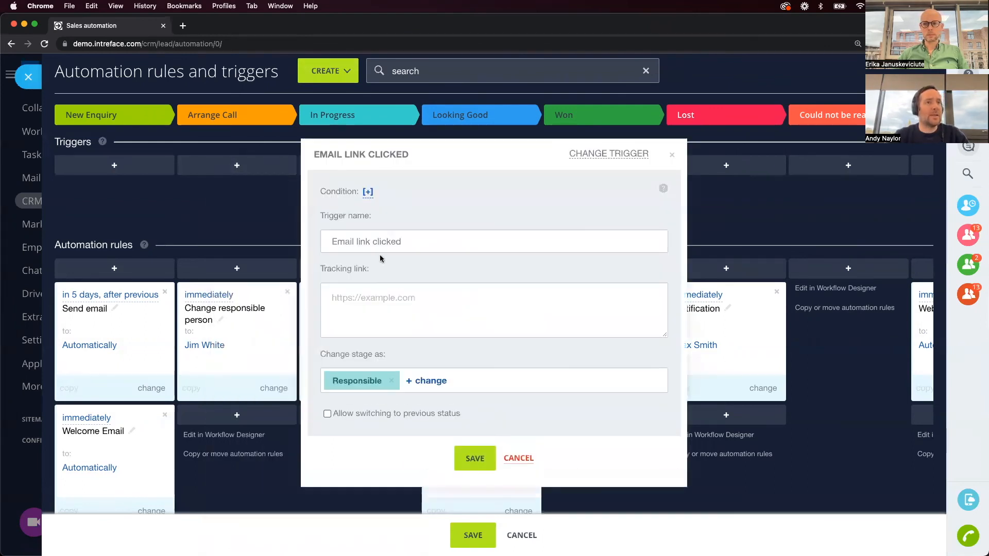
click(362, 300)
text(http://www.intreface.com/promotions)
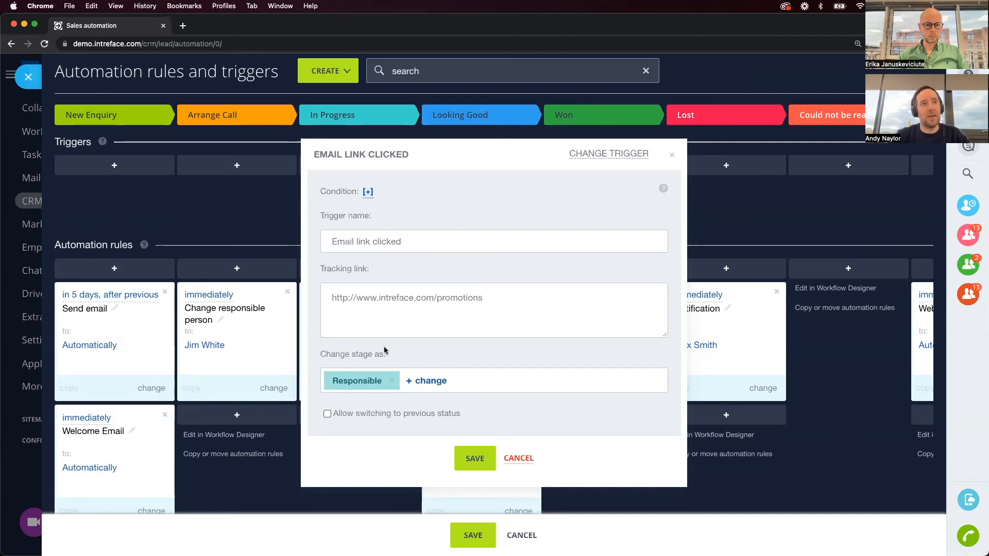
click(475, 470)
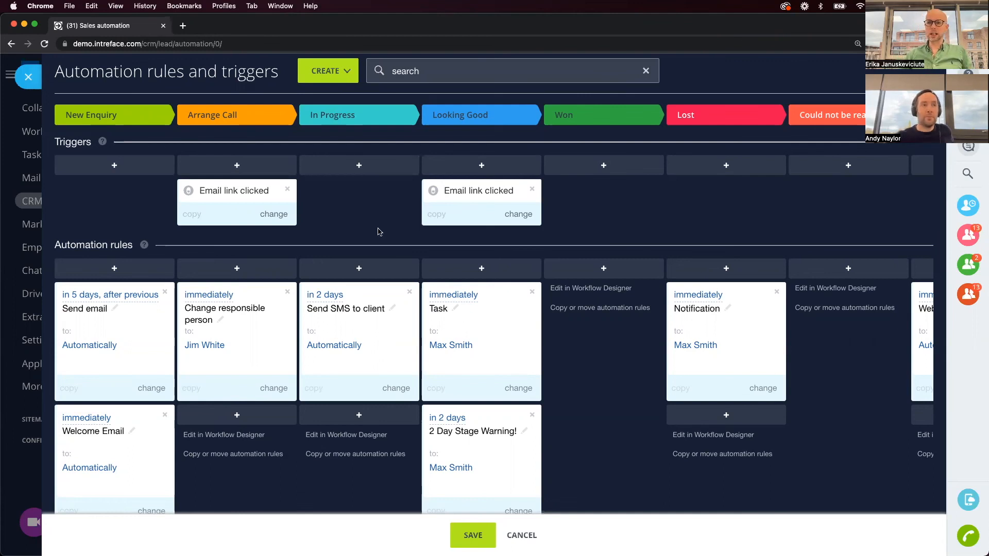
Open and dismiss the In Progress trigger list, then save all automation rule changes.
click(359, 164)
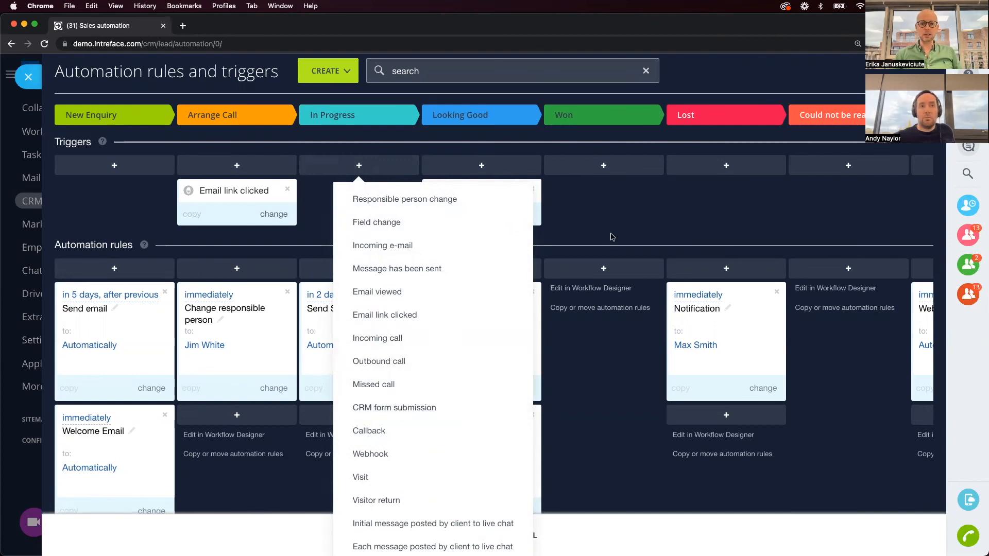
click(661, 218)
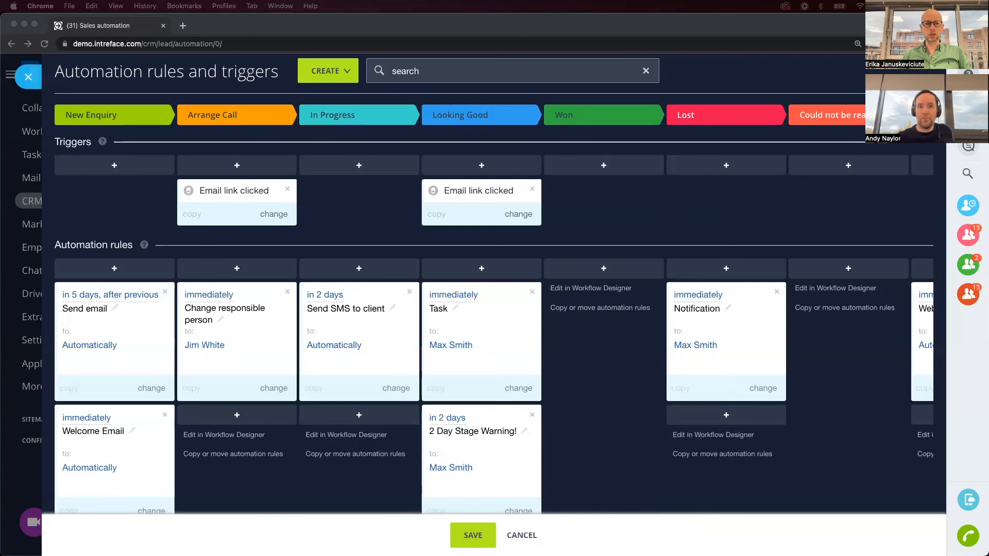
click(483, 533)
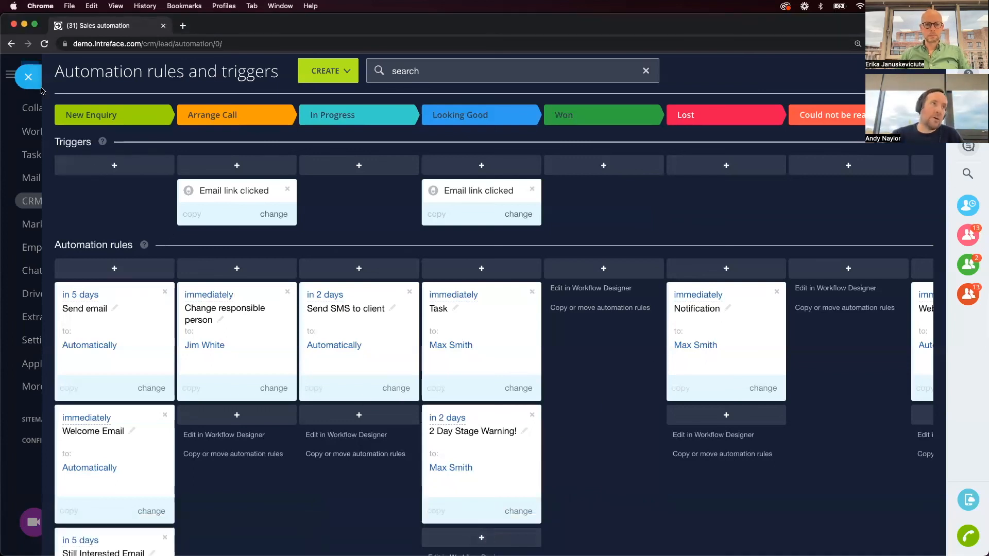
click(28, 81)
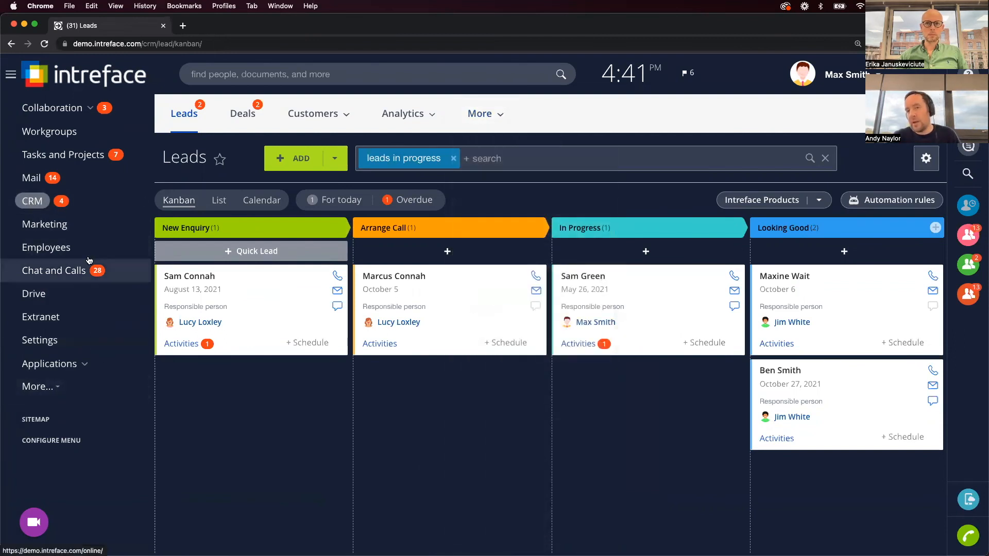
Open and close Configure Menu and More... in the sidebar, then switch to the webinar welcome slide.
click(63, 443)
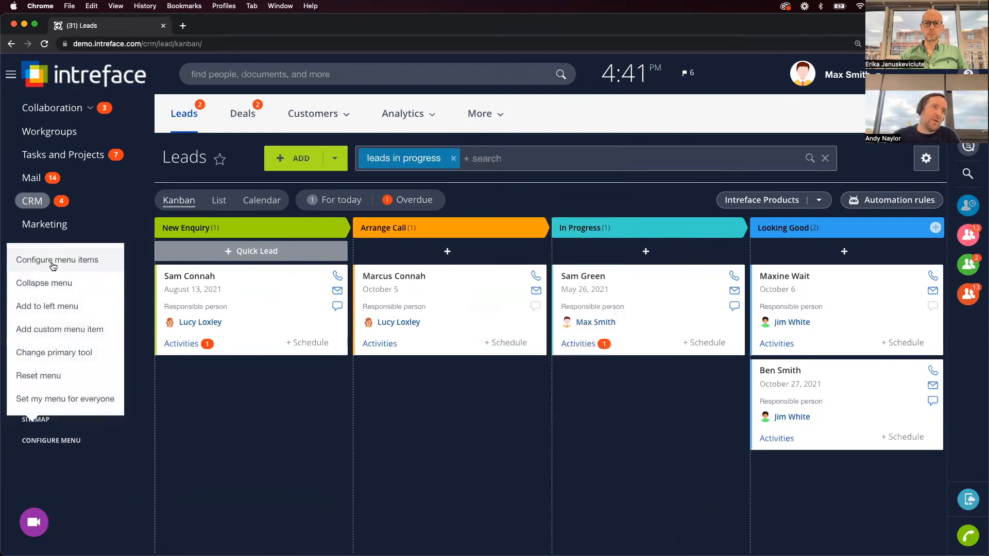
click(176, 461)
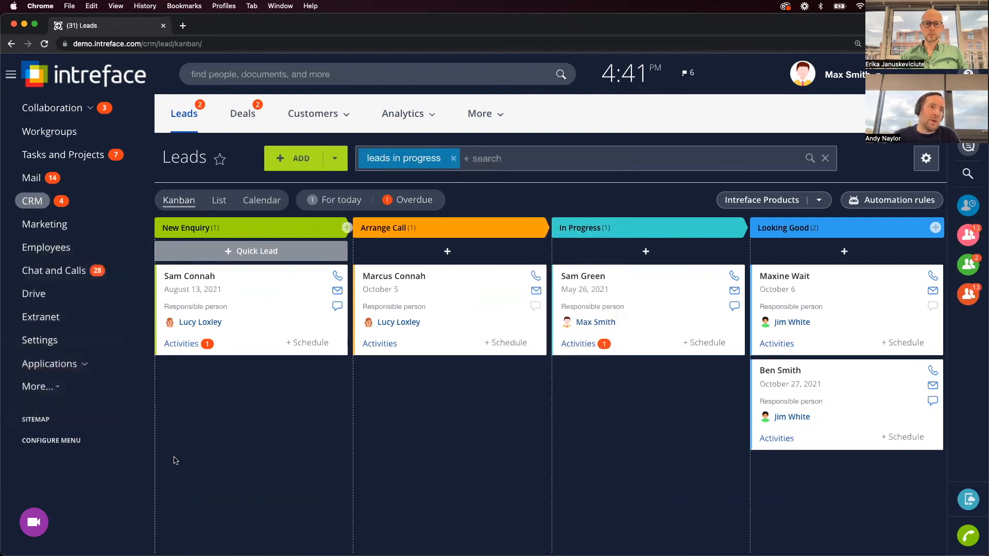
click(45, 391)
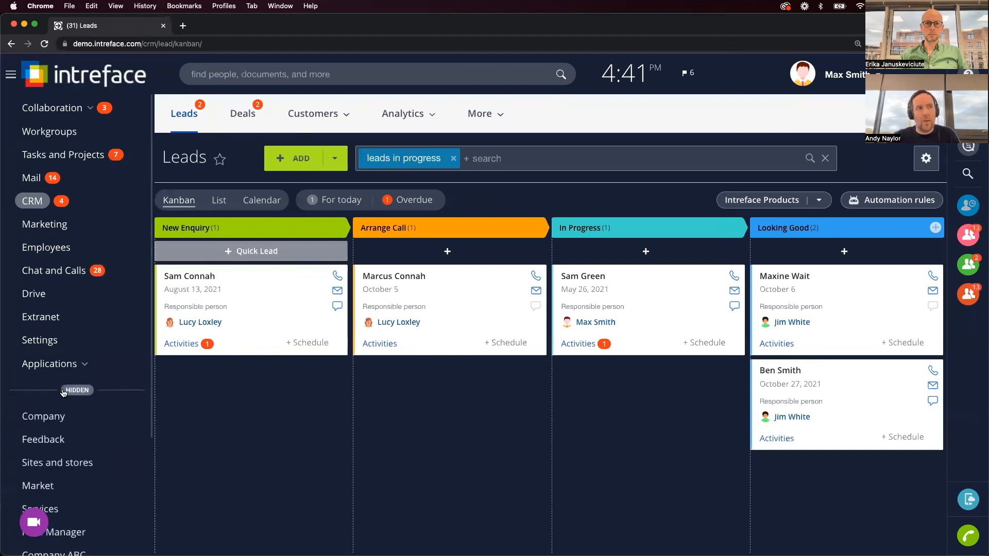
click(63, 393)
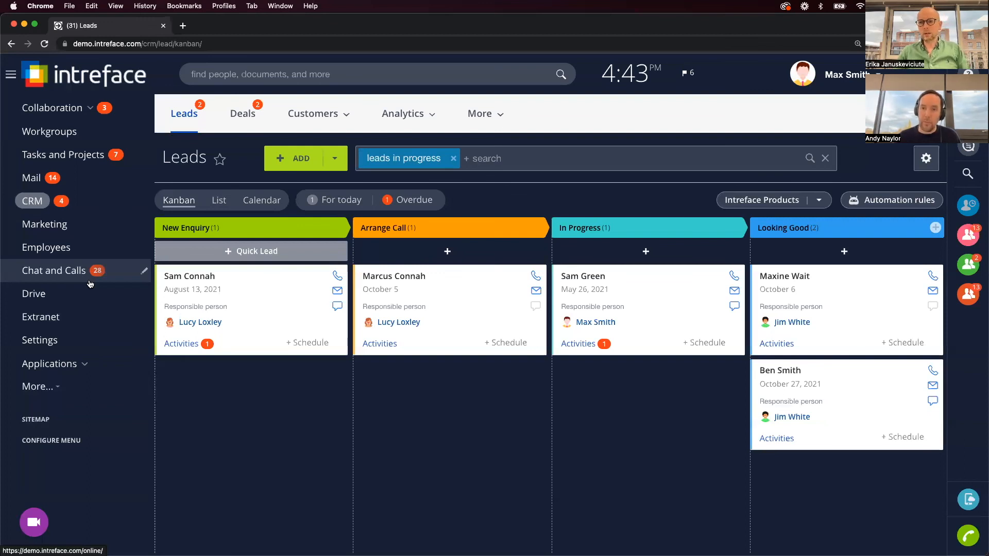
key(ctrl+Left)
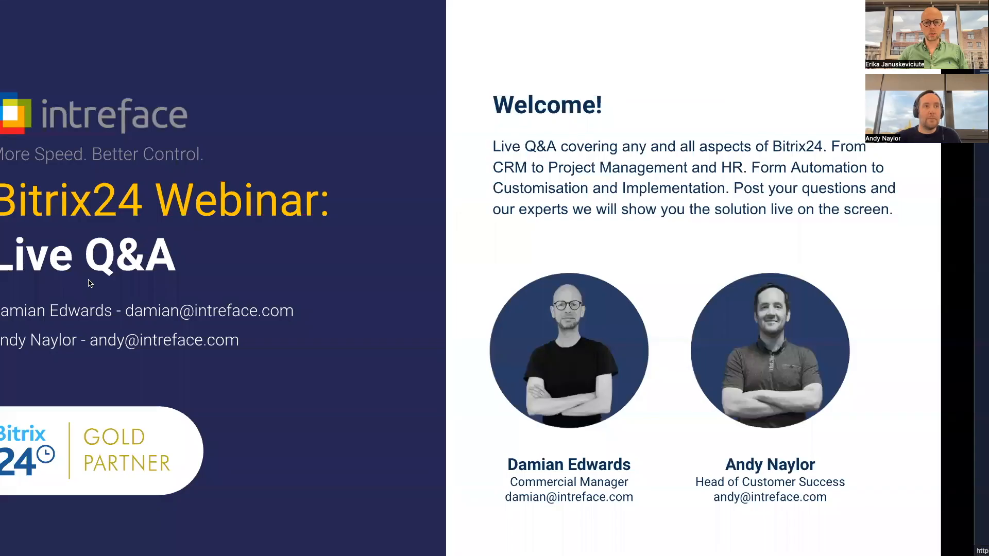